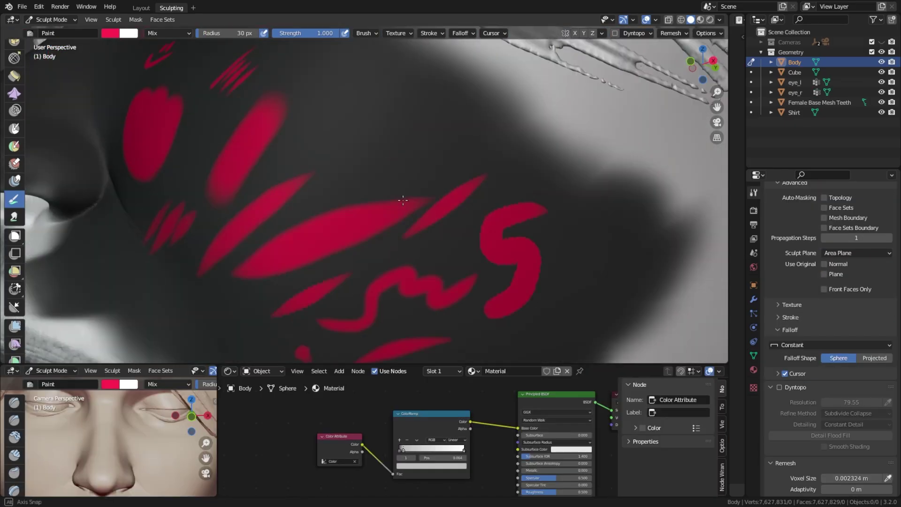
Paint yellow and teal strokes and red textured blobs, shifting the hues of the painted colours
{"action": "mouse_move", "coordinate": [525, 261]}
{"action": "left_mouse_down"}
{"action": "mouse_move", "coordinate": [537, 241]}
{"action": "mouse_move", "coordinate": [504, 272]}
{"action": "left_mouse_up"}
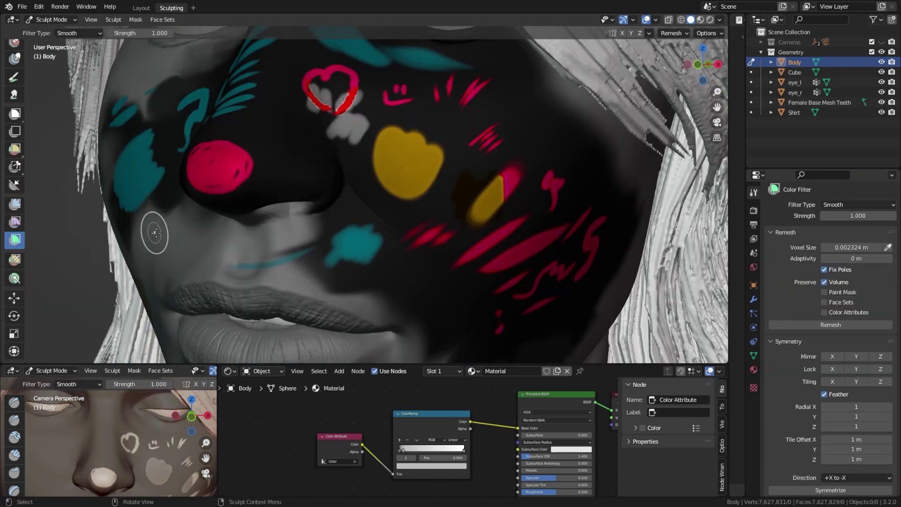
{"action": "mouse_move", "coordinate": [151, 232]}
{"action": "left_mouse_down"}
{"action": "mouse_move", "coordinate": [101, 235]}
{"action": "mouse_move", "coordinate": [249, 229]}
{"action": "left_mouse_up"}
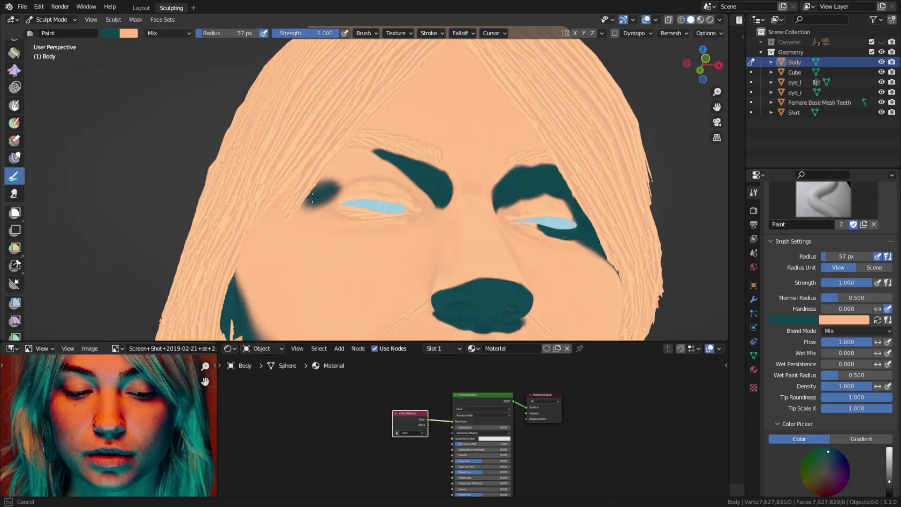
{"action": "left_click_drag", "start_coordinate": [328, 187], "coordinate": [232, 272]}
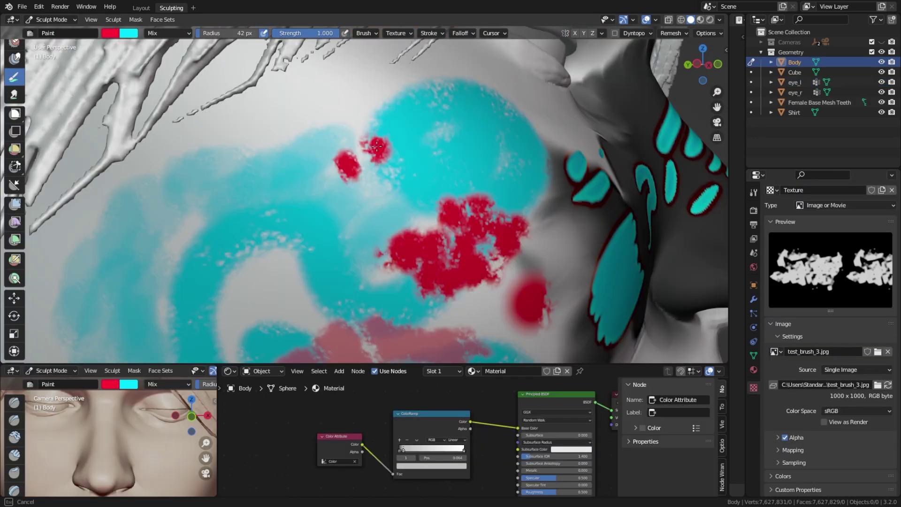
{"action": "mouse_move", "coordinate": [380, 164]}
{"action": "left_mouse_down"}
{"action": "mouse_move", "coordinate": [345, 226]}
{"action": "mouse_move", "coordinate": [422, 153]}
{"action": "mouse_move", "coordinate": [380, 112]}
{"action": "left_mouse_up"}
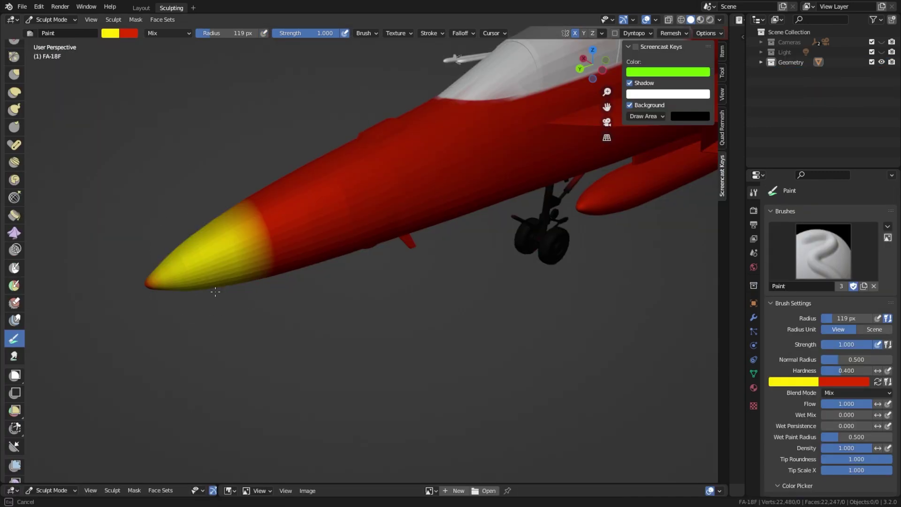
{"action": "left_click_drag", "start_coordinate": [225, 225], "coordinate": [259, 239]}
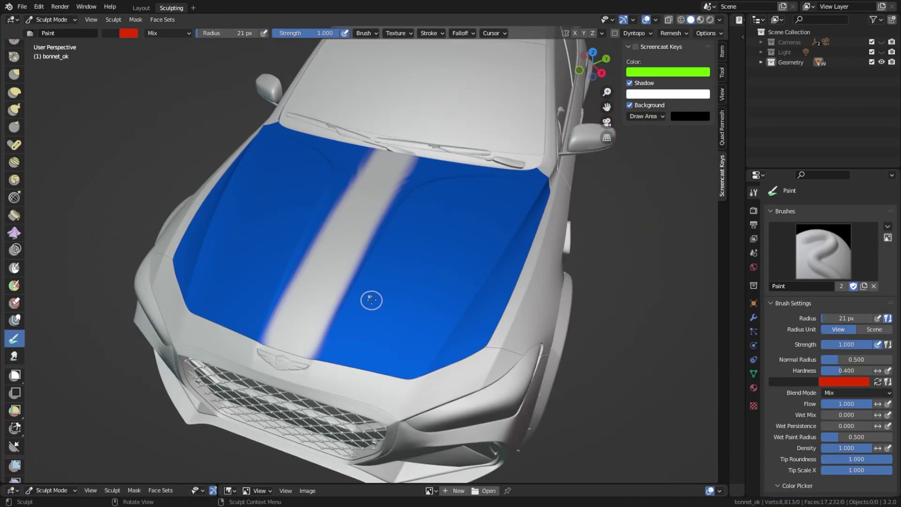
Paint dark dabs, light colour on the shoes and a teal dab on the face
{"action": "left_click_drag", "start_coordinate": [368, 298], "coordinate": [413, 254]}
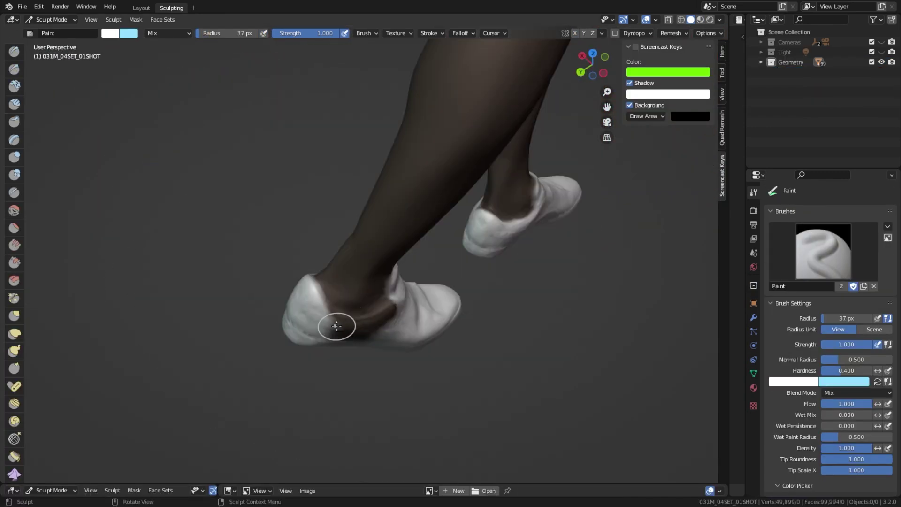
{"action": "mouse_move", "coordinate": [336, 324]}
{"action": "left_mouse_down"}
{"action": "mouse_move", "coordinate": [405, 311]}
{"action": "mouse_move", "coordinate": [392, 322]}
{"action": "left_mouse_up"}
{"action": "scroll", "coordinate": [378, 338], "scroll_direction": "down", "scroll_amount": 5}
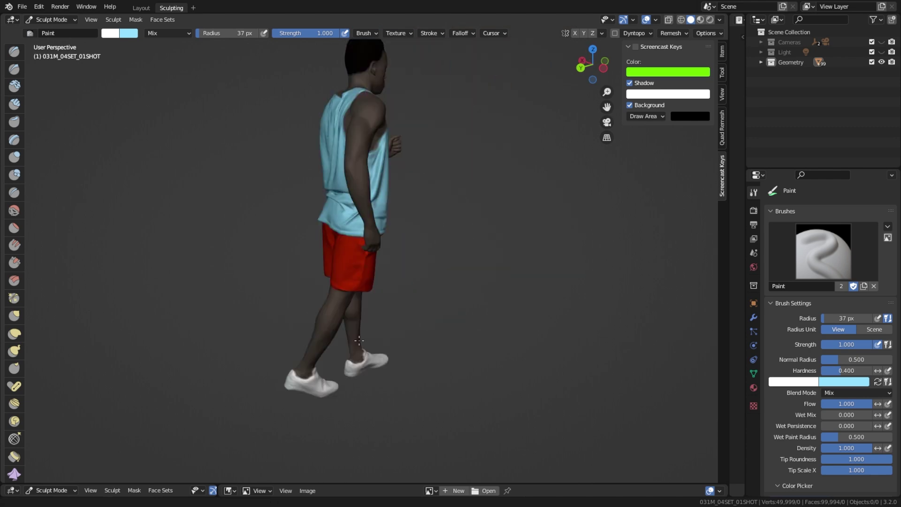
{"action": "middle_click_drag", "start_coordinate": [378, 338], "coordinate": [357, 338]}
{"action": "mouse_move", "coordinate": [392, 235]}
{"action": "left_mouse_down"}
{"action": "mouse_move", "coordinate": [405, 199]}
{"action": "mouse_move", "coordinate": [448, 173]}
{"action": "left_mouse_up"}
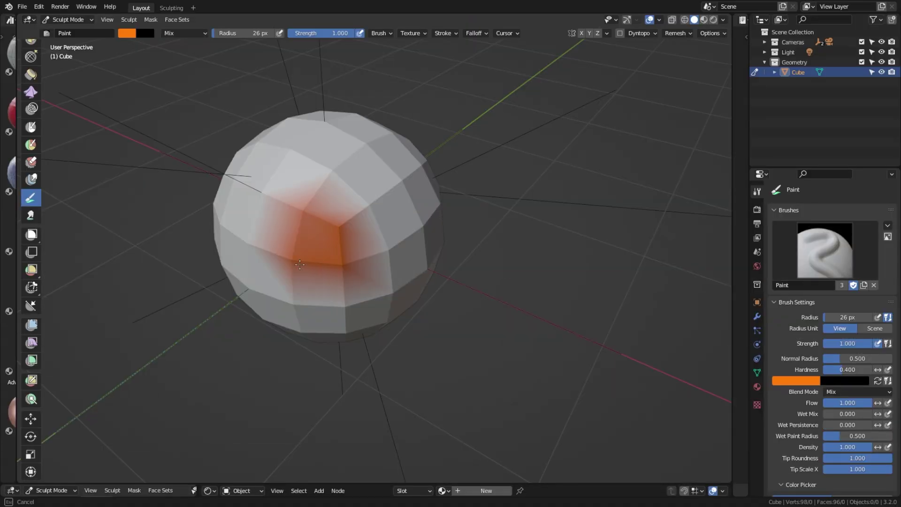
Paint two magenta strokes and a green stroke on the sphere
{"action": "left_click_drag", "start_coordinate": [384, 263], "coordinate": [423, 291]}
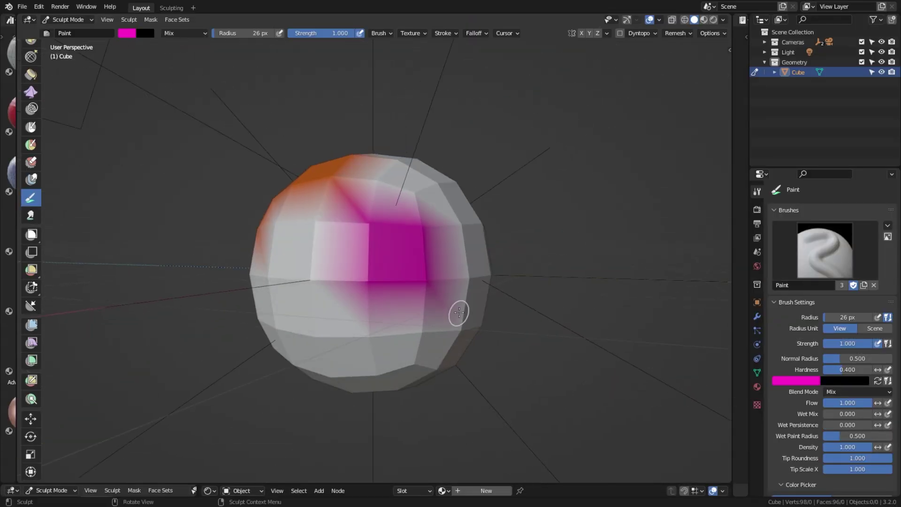
{"action": "left_click_drag", "start_coordinate": [459, 312], "coordinate": [403, 324]}
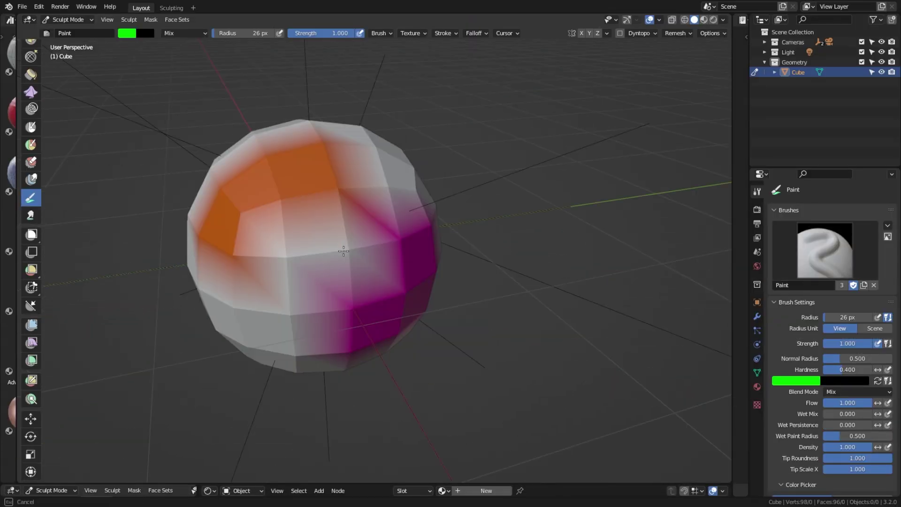
{"action": "left_click_drag", "start_coordinate": [310, 221], "coordinate": [346, 257]}
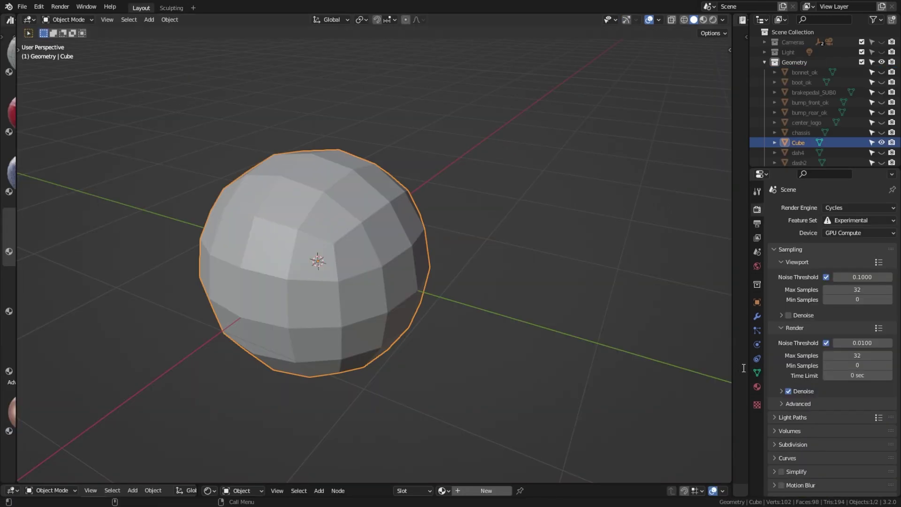
Add a new colour attribute in the mesh's Color Attributes panel and choose its fill colour
{"action": "left_click", "coordinate": [757, 372]}
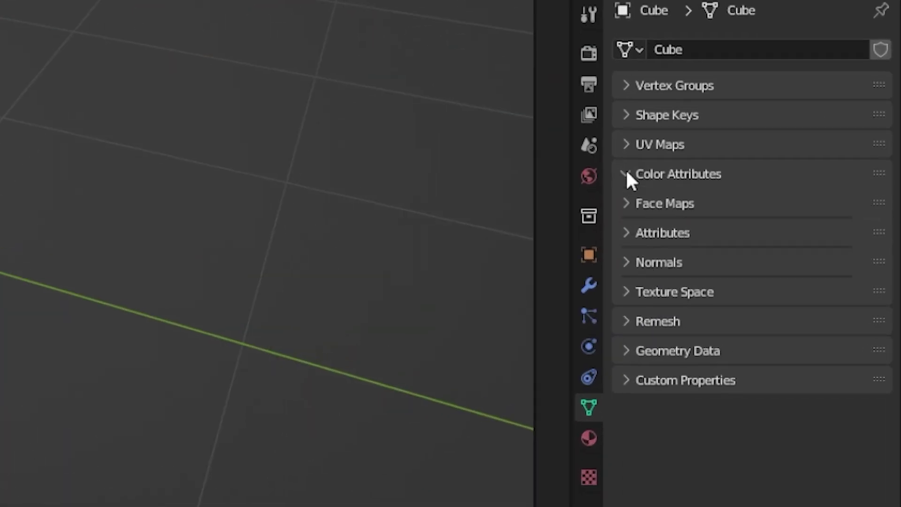
{"action": "left_click", "coordinate": [774, 265]}
{"action": "left_click", "coordinate": [875, 204]}
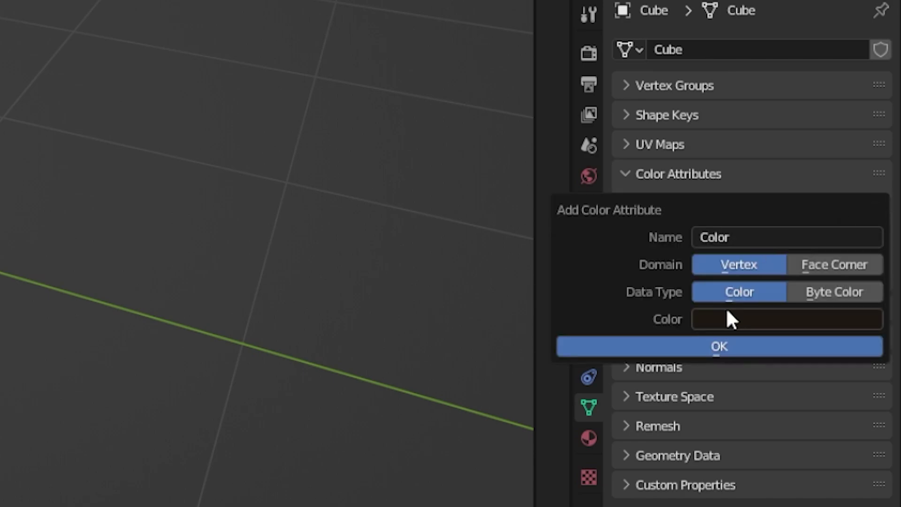
{"action": "left_click", "coordinate": [731, 316]}
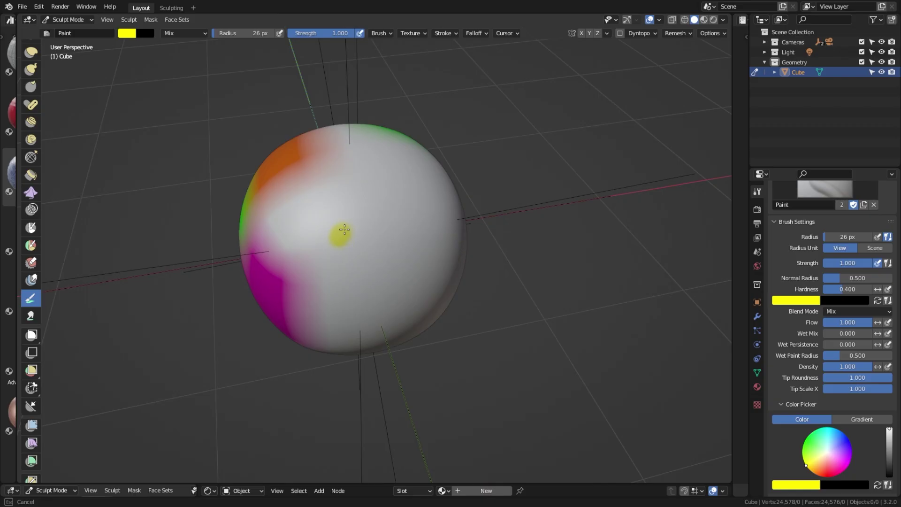
Paint yellow, black and green strokes on the sphere, redden the plane's right corner, and switch to magenta
{"action": "left_click_drag", "start_coordinate": [344, 230], "coordinate": [397, 220]}
{"action": "middle_click_drag", "start_coordinate": [396, 220], "coordinate": [332, 227]}
{"action": "mouse_move", "coordinate": [332, 227]}
{"action": "left_mouse_down", "text": "ctrl"}
{"action": "mouse_move", "coordinate": [413, 216]}
{"action": "mouse_move", "coordinate": [350, 252]}
{"action": "mouse_move", "coordinate": [376, 249]}
{"action": "mouse_move", "coordinate": [406, 282]}
{"action": "left_mouse_up", "text": "ctrl"}
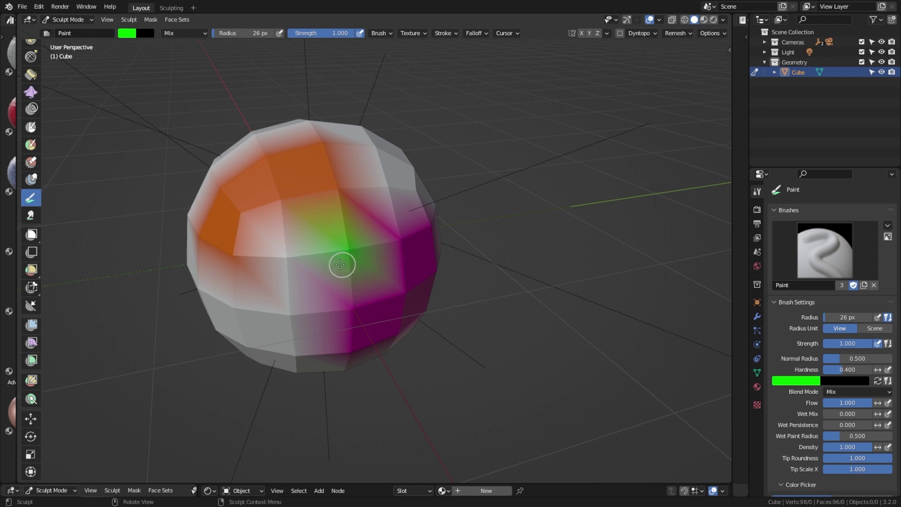
{"action": "left_click_drag", "start_coordinate": [341, 264], "coordinate": [298, 255]}
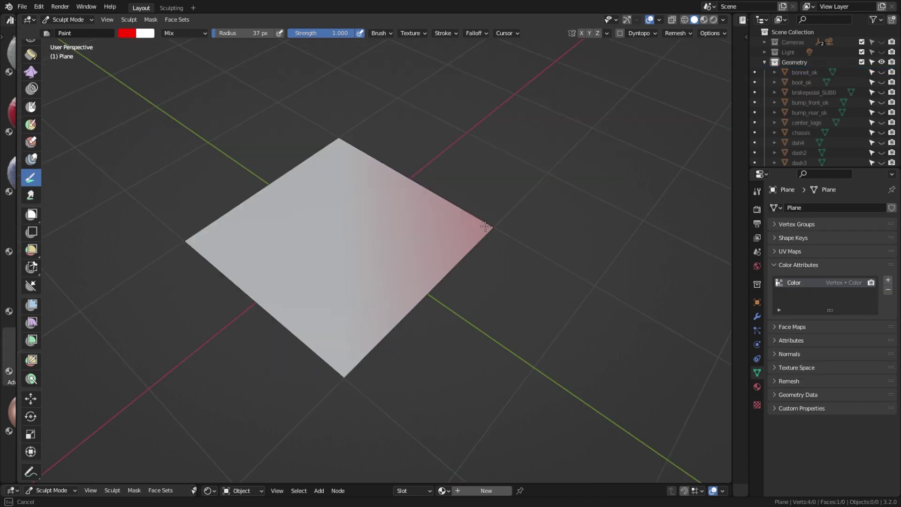
{"action": "left_click_drag", "start_coordinate": [490, 227], "coordinate": [496, 229]}
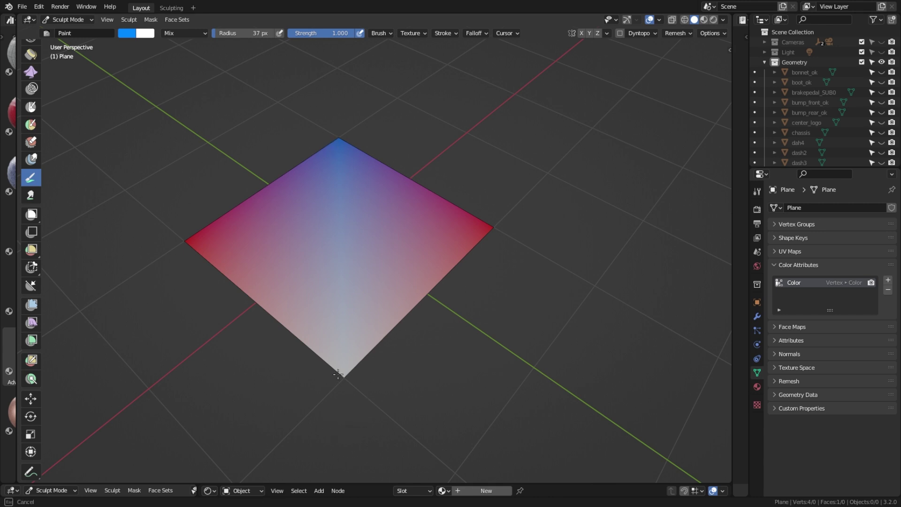
{"action": "left_click", "coordinate": [343, 142]}
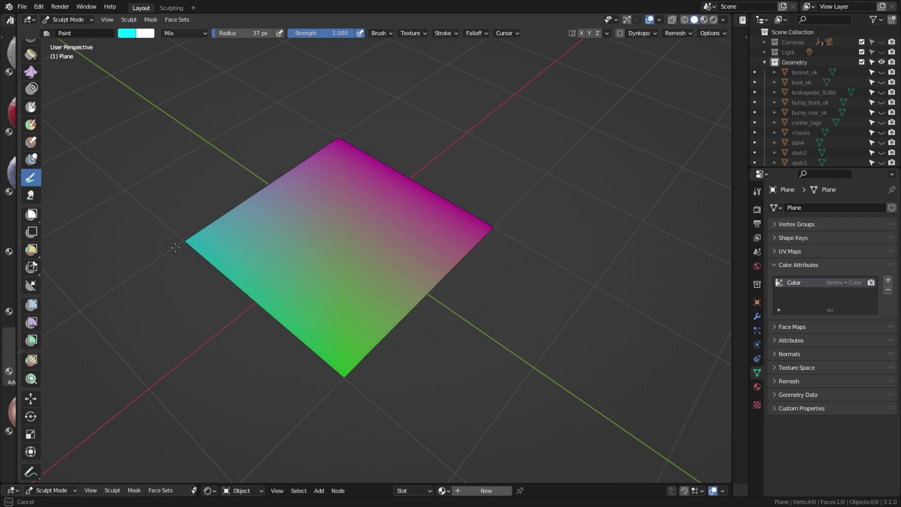
Switch to cyan, select all Body mesh vertices, and paint orange strokes over the sphere
{"action": "left_click", "coordinate": [493, 228]}
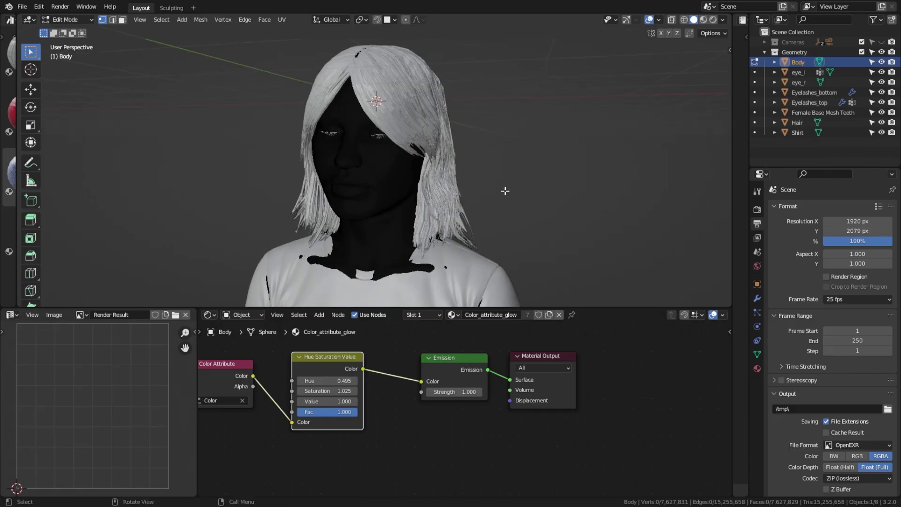
{"action": "key", "text": "a"}
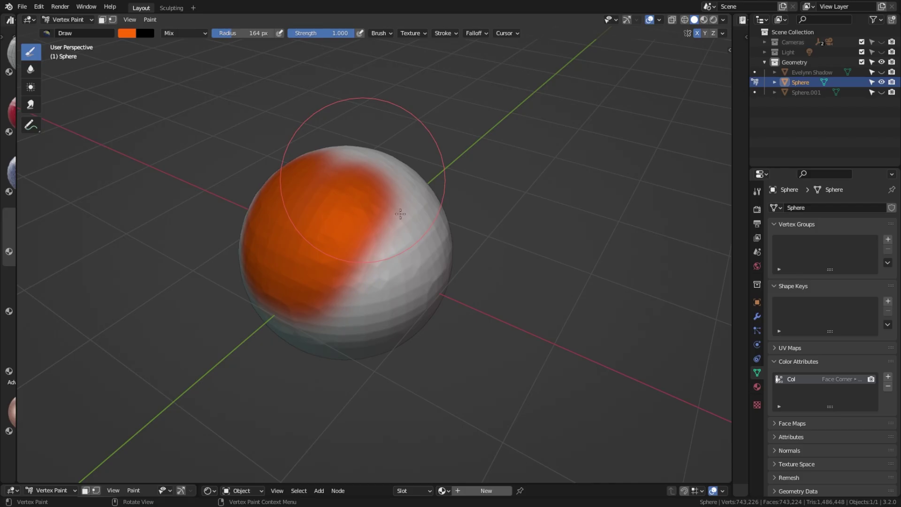
{"action": "left_click_drag", "start_coordinate": [326, 151], "coordinate": [447, 266]}
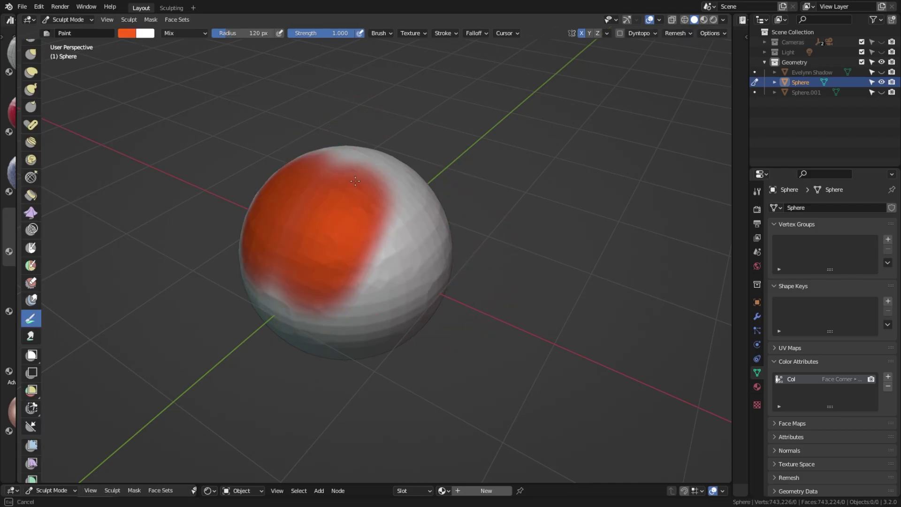
{"action": "left_click_drag", "start_coordinate": [413, 197], "coordinate": [308, 288]}
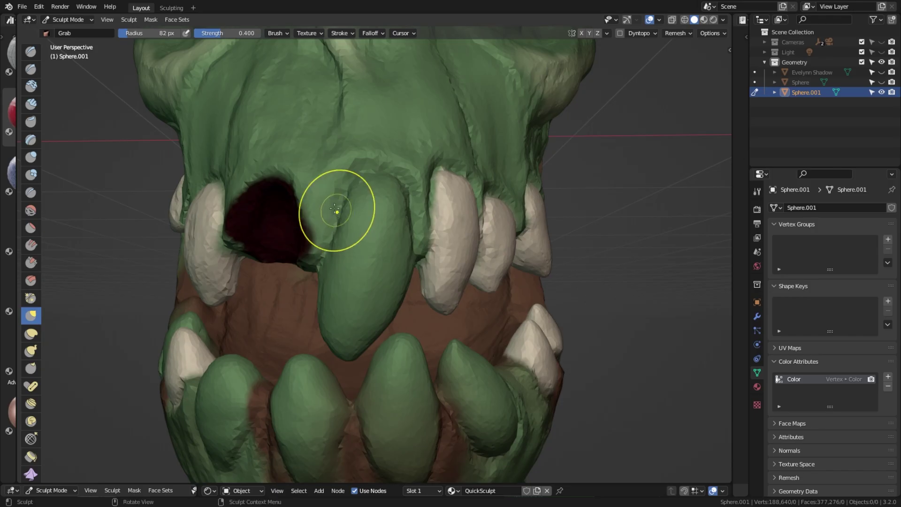
Paint the monster's tooth white
{"action": "scroll", "coordinate": [362, 238], "scroll_direction": "up", "scroll_amount": 4}
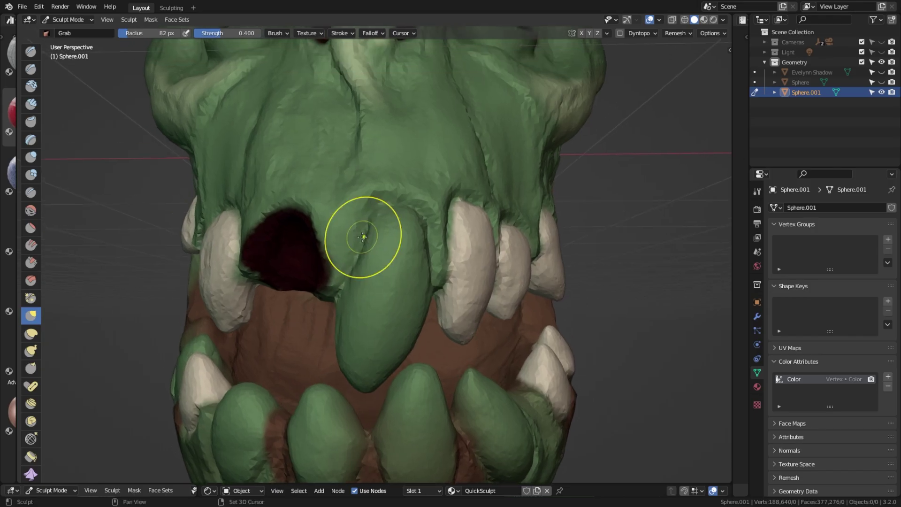
{"action": "mouse_move", "coordinate": [342, 235]}
{"action": "left_mouse_down"}
{"action": "mouse_move", "coordinate": [360, 224]}
{"action": "mouse_move", "coordinate": [369, 288]}
{"action": "mouse_move", "coordinate": [343, 197]}
{"action": "left_mouse_up"}
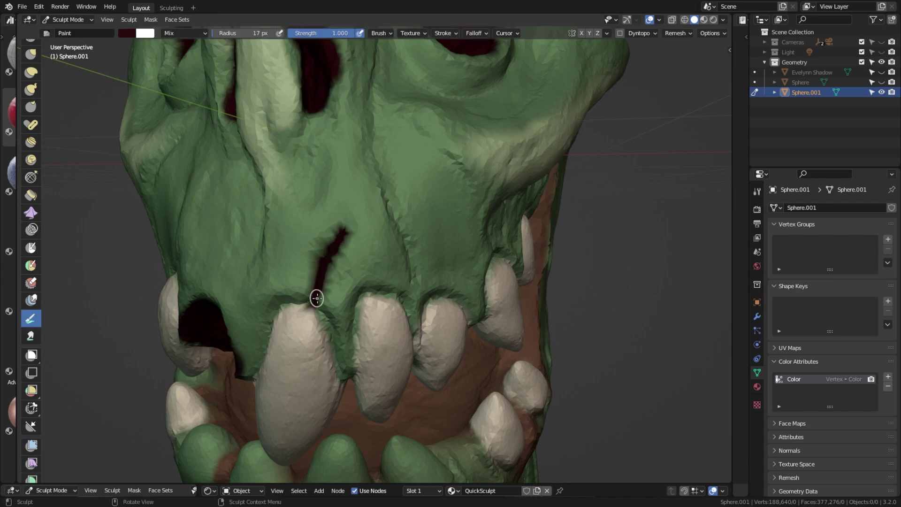
{"action": "scroll", "coordinate": [318, 300], "scroll_direction": "down", "scroll_amount": 8}
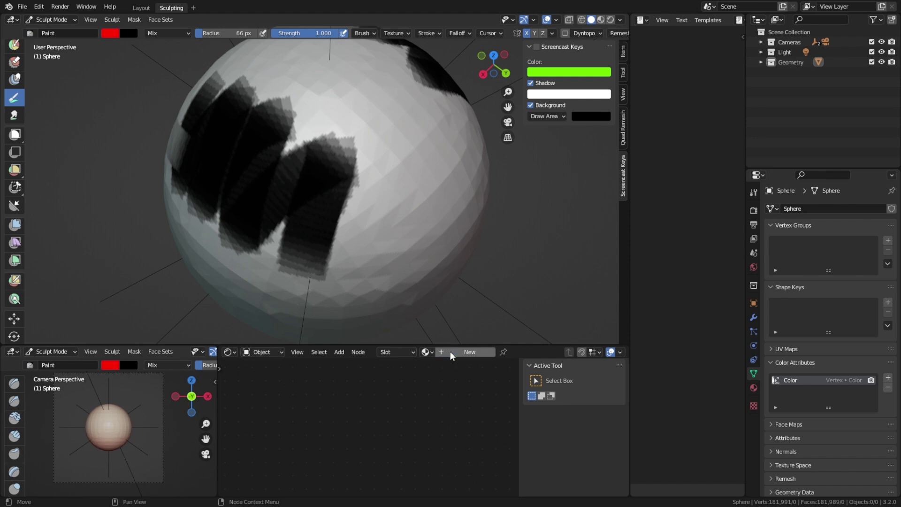
Create a new material with a Color Attribute node reading 'Color' into Base Color
{"action": "left_click", "coordinate": [450, 351]}
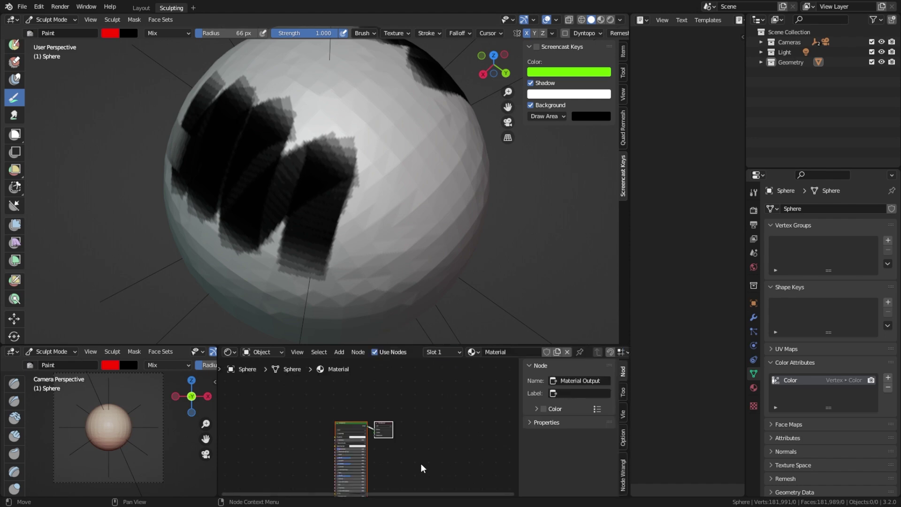
{"action": "key", "text": "shift+a"}
{"action": "mouse_move", "coordinate": [301, 406]}
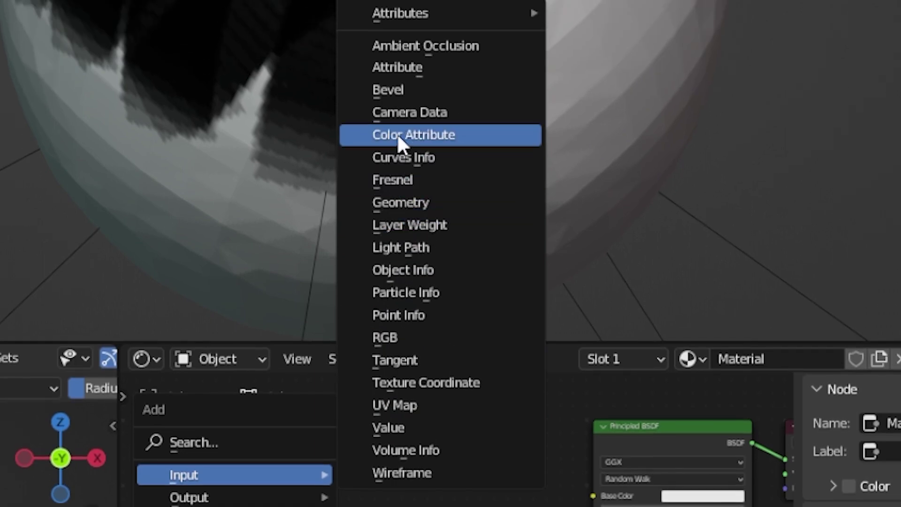
{"action": "left_click", "coordinate": [398, 136]}
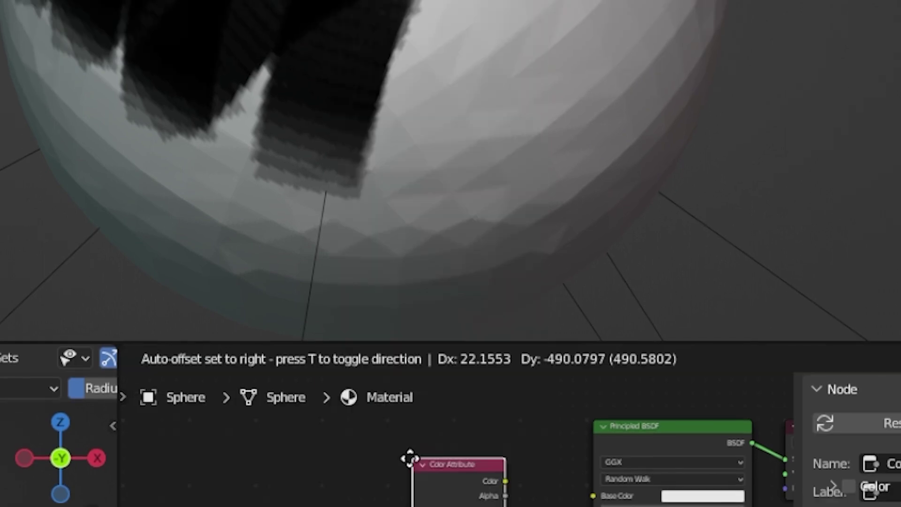
{"action": "left_click", "coordinate": [394, 425]}
{"action": "left_click", "coordinate": [324, 428]}
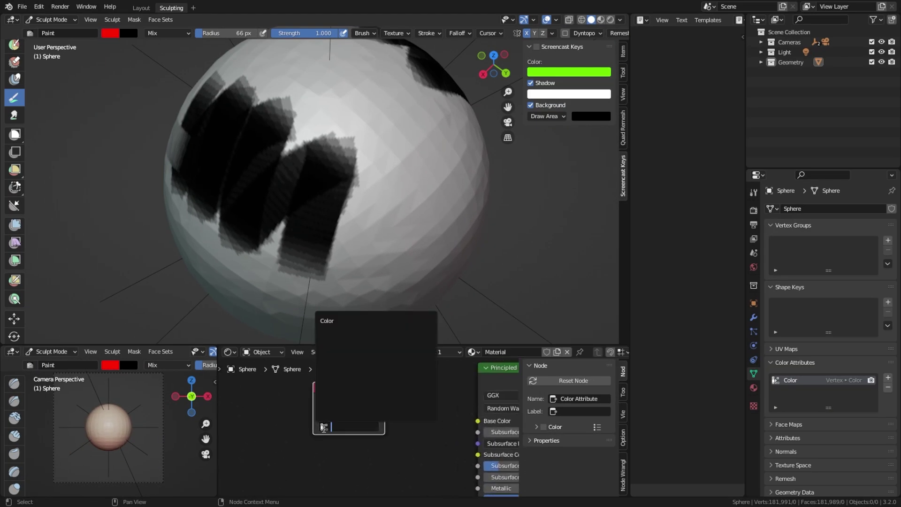
{"action": "left_click", "coordinate": [335, 411]}
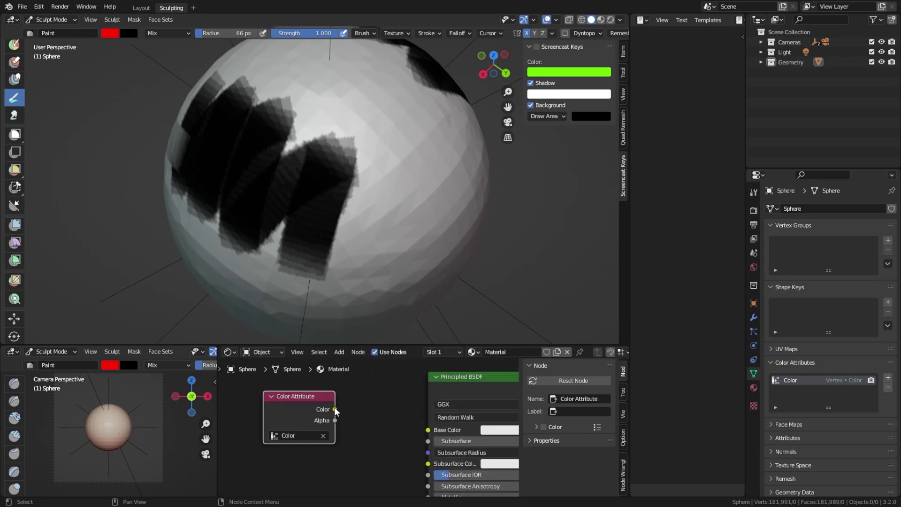
{"action": "left_click_drag", "start_coordinate": [427, 430], "coordinate": [428, 430]}
{"action": "scroll", "coordinate": [371, 436], "scroll_direction": "down", "scroll_amount": 3}
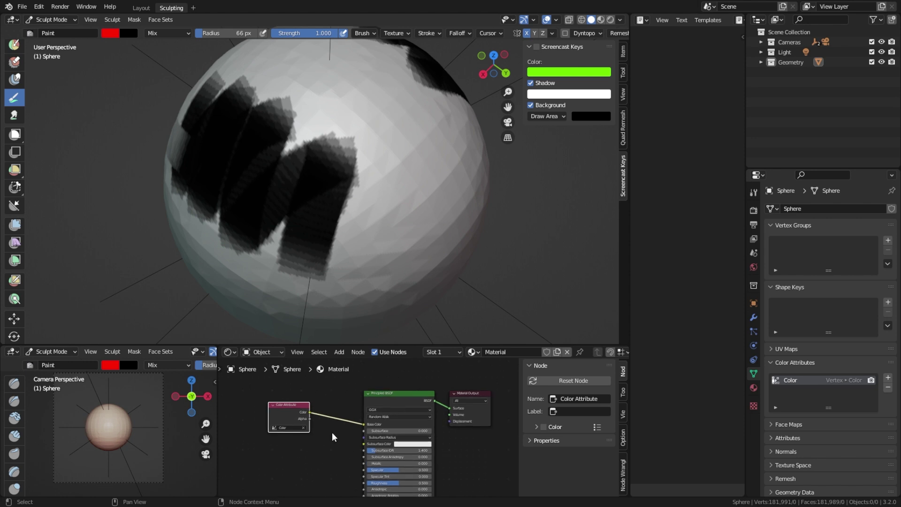
{"action": "scroll", "coordinate": [421, 437], "scroll_direction": "up", "scroll_amount": 2}
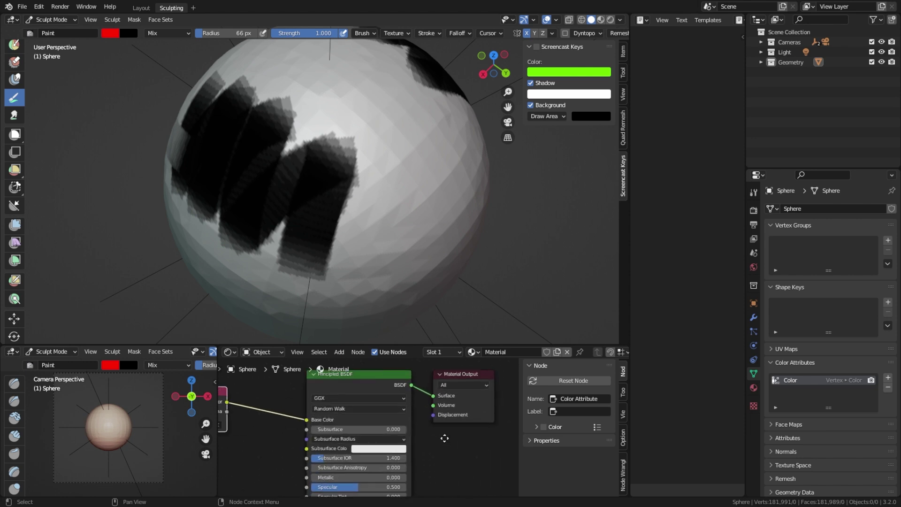
Return to the general layout and set viewport shading colour to Attribute
{"action": "key", "text": "ctrl+Page_Up"}
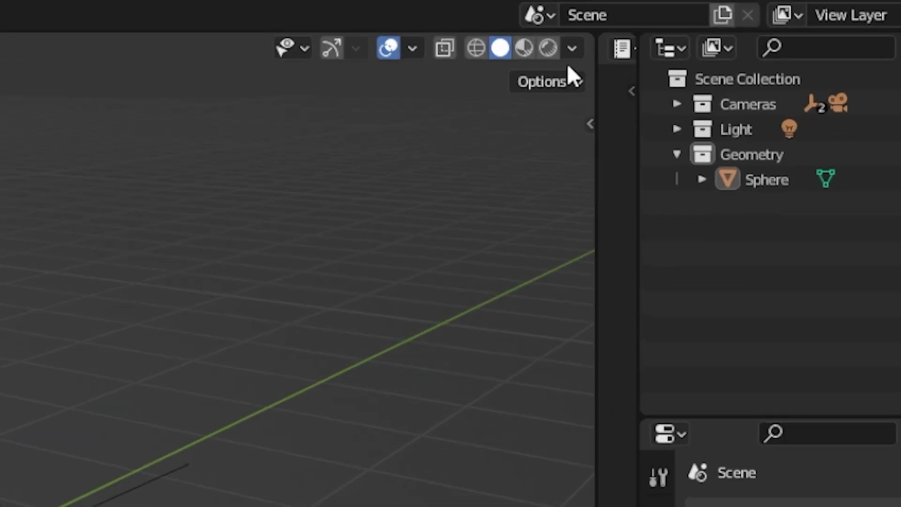
{"action": "left_click", "coordinate": [722, 21]}
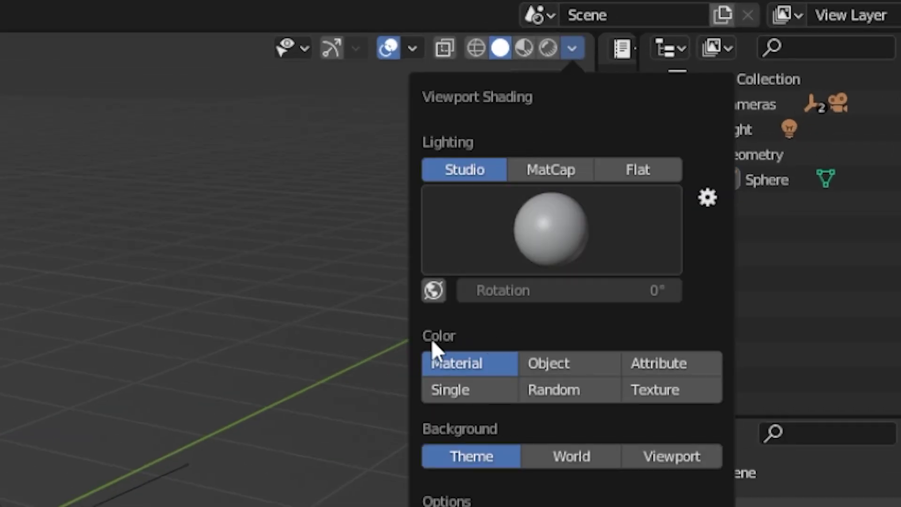
{"action": "left_click", "coordinate": [641, 365]}
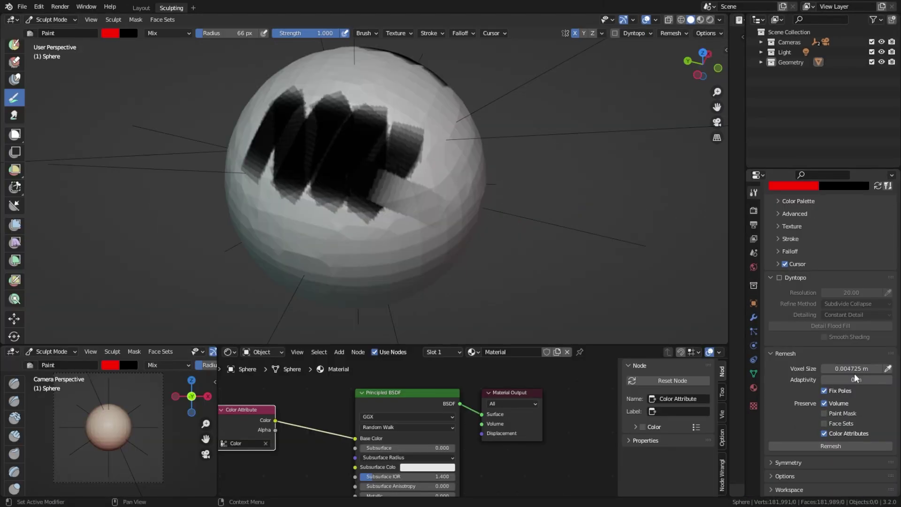
Remesh the sphere while preserving colour attributes, inspect it, then undo the remesh
{"action": "left_click", "coordinate": [824, 433]}
{"action": "left_click", "coordinate": [826, 446]}
{"action": "scroll", "coordinate": [407, 136], "scroll_direction": "up", "scroll_amount": 4}
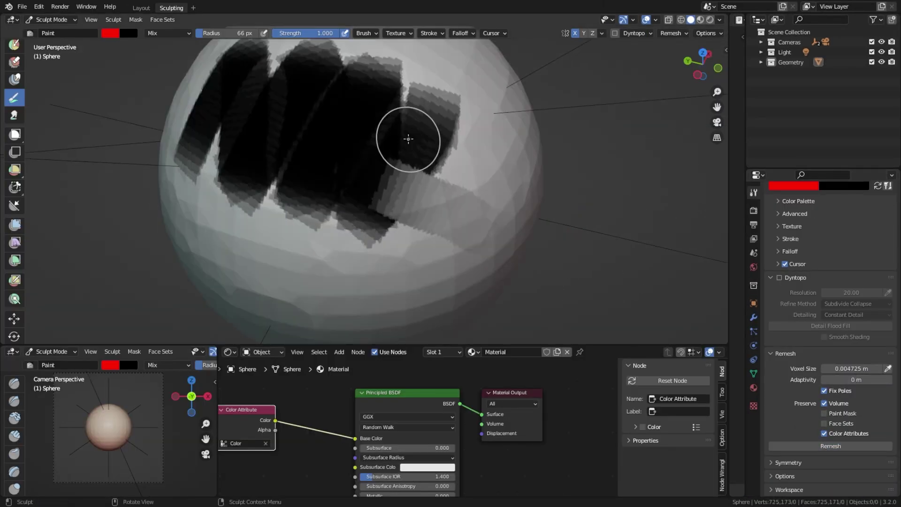
{"action": "mouse_move", "coordinate": [416, 191]}
{"action": "middle_mouse_down"}
{"action": "mouse_move", "coordinate": [378, 189]}
{"action": "mouse_move", "coordinate": [511, 210]}
{"action": "middle_mouse_up"}
{"action": "scroll", "coordinate": [378, 189], "scroll_direction": "down", "scroll_amount": 4}
{"action": "key", "text": "ctrl+z"}
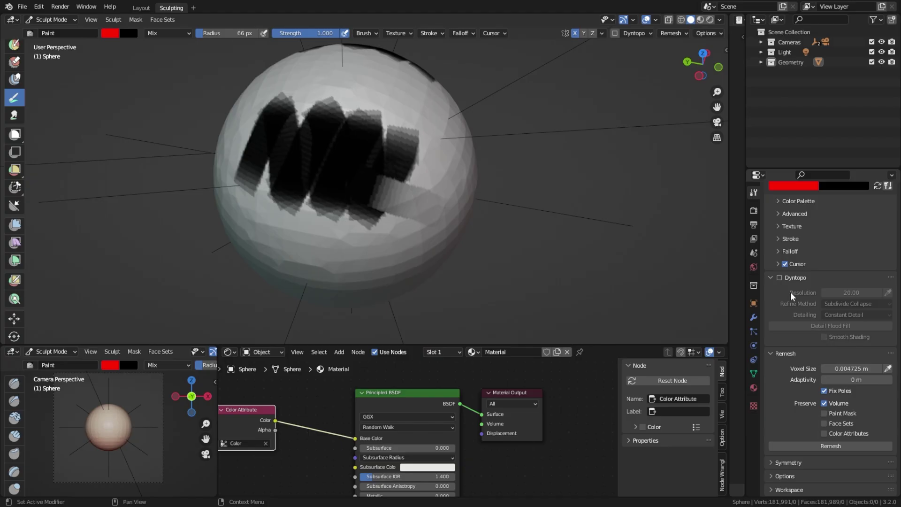
Enable dynamic topology with Ctrl+D, accepting the loss of vertex paint data
{"action": "key", "text": "ctrl+d"}
{"action": "left_click", "coordinate": [693, 303]}
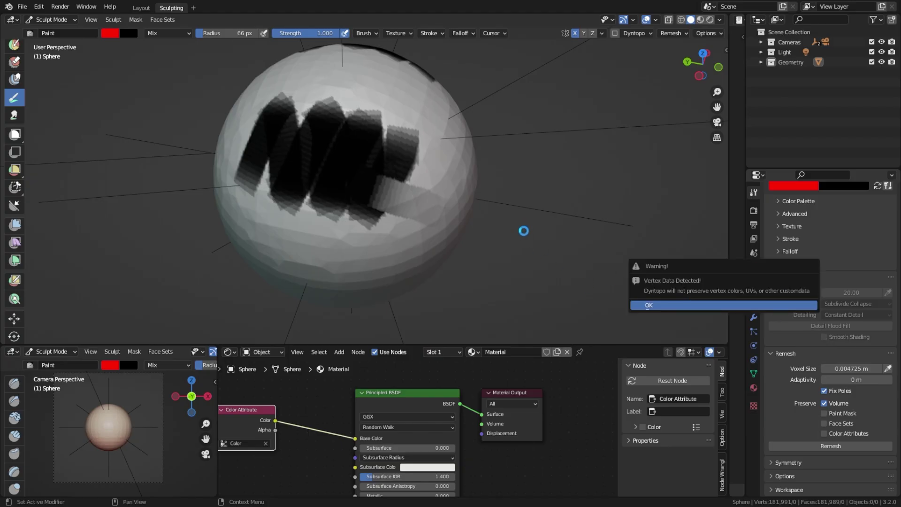
{"action": "middle_click_drag", "start_coordinate": [525, 240], "coordinate": [492, 236]}
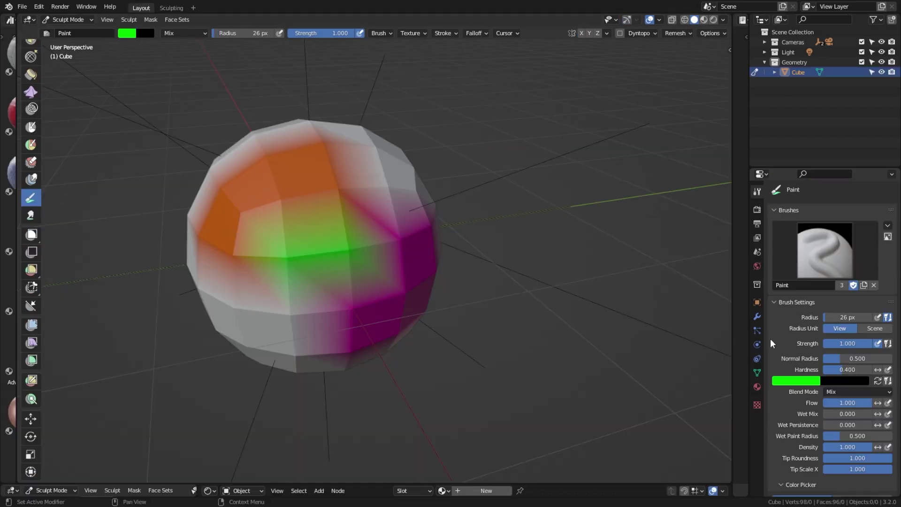
Add a Multiresolution modifier subdivided to level 1 and paint green onto the sphere
{"action": "left_click", "coordinate": [757, 317]}
{"action": "left_click", "coordinate": [830, 208]}
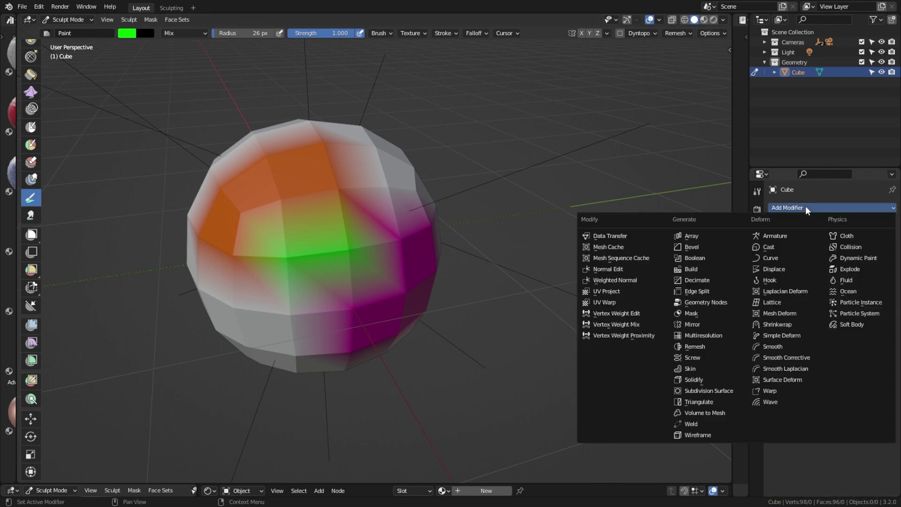
{"action": "left_click", "coordinate": [699, 340]}
{"action": "left_click", "coordinate": [833, 313]}
{"action": "mouse_move", "coordinate": [306, 310]}
{"action": "left_mouse_down"}
{"action": "mouse_move", "coordinate": [371, 277]}
{"action": "mouse_move", "coordinate": [326, 227]}
{"action": "left_mouse_up"}
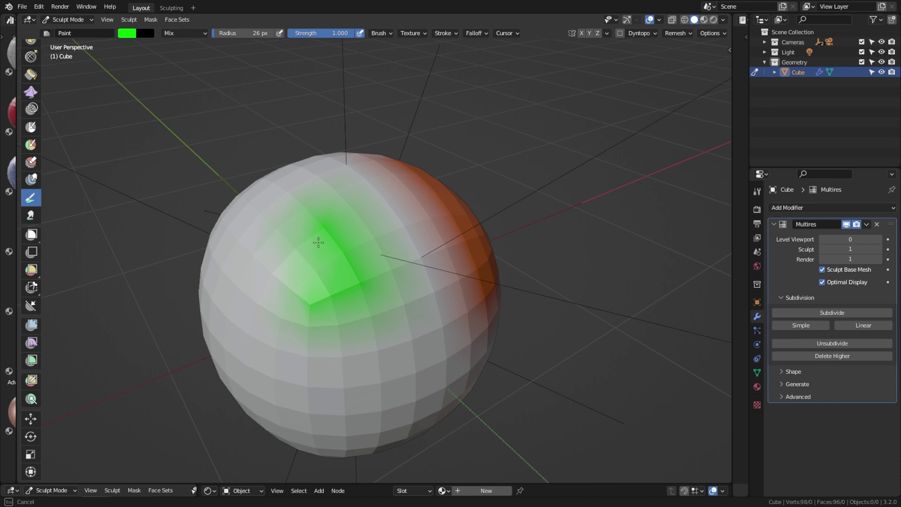
{"action": "left_click_drag", "start_coordinate": [296, 256], "coordinate": [281, 272]}
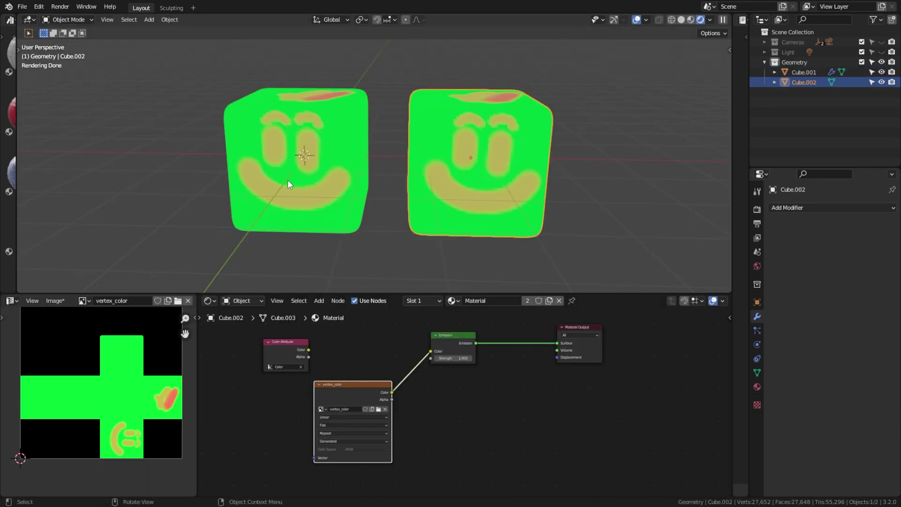
Select and deselect Cube.001, then orbit around the two painted cubes
{"action": "left_click", "coordinate": [289, 184]}
{"action": "left_click", "coordinate": [660, 188]}
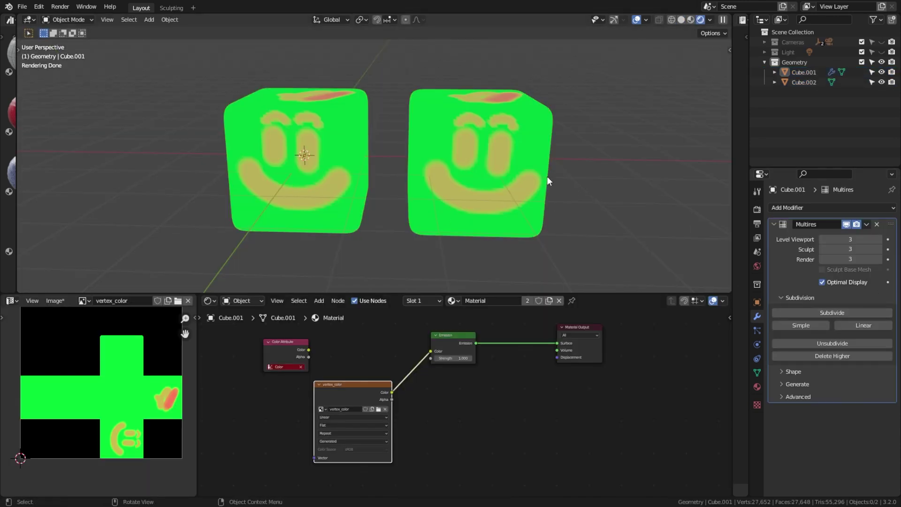
{"action": "mouse_move", "coordinate": [548, 181]}
{"action": "middle_mouse_down"}
{"action": "mouse_move", "coordinate": [339, 182]}
{"action": "mouse_move", "coordinate": [513, 183]}
{"action": "mouse_move", "coordinate": [465, 208]}
{"action": "mouse_move", "coordinate": [412, 198]}
{"action": "middle_mouse_up"}
{"action": "scroll", "coordinate": [466, 208], "scroll_direction": "down", "scroll_amount": 3}
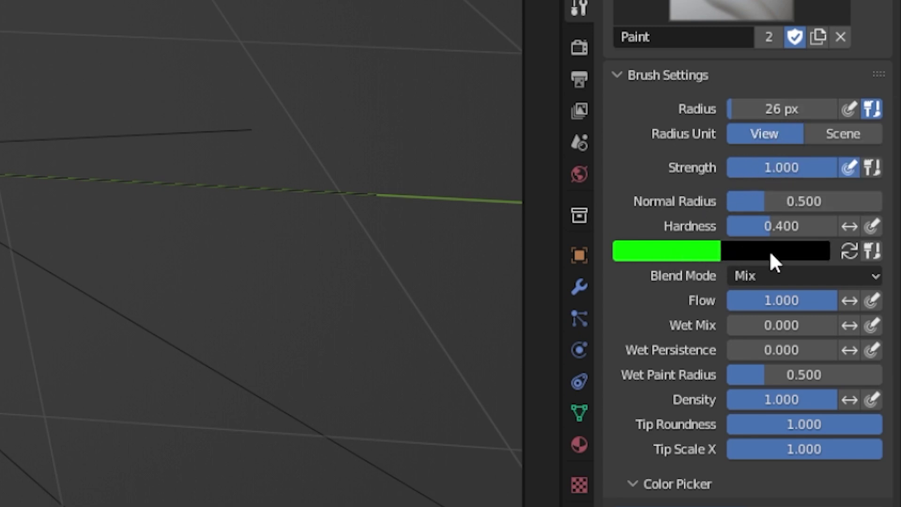
Change the brush colour from green to yellow and paint a yellow zigzag
{"action": "left_click", "coordinate": [694, 250]}
{"action": "left_click_drag", "start_coordinate": [539, 44], "coordinate": [531, 72]}
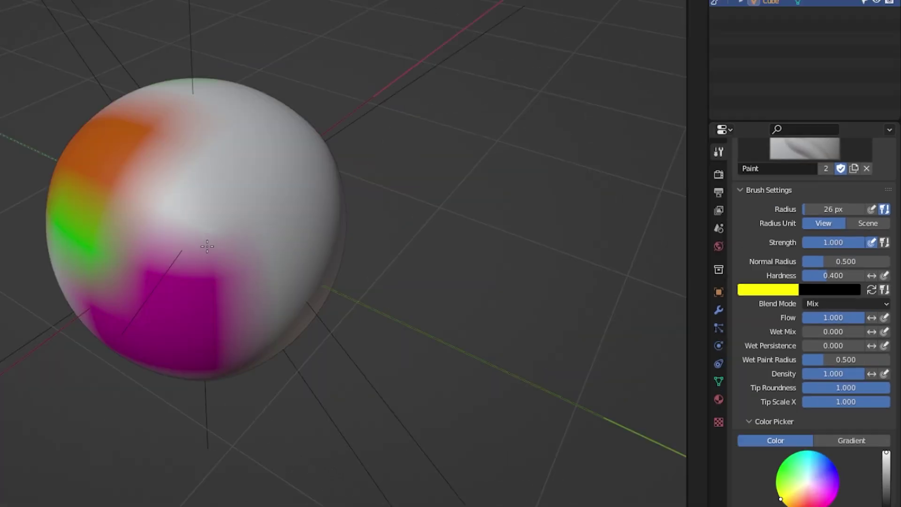
{"action": "mouse_move", "coordinate": [336, 239]}
{"action": "left_mouse_down"}
{"action": "mouse_move", "coordinate": [376, 199]}
{"action": "mouse_move", "coordinate": [372, 244]}
{"action": "left_mouse_up"}
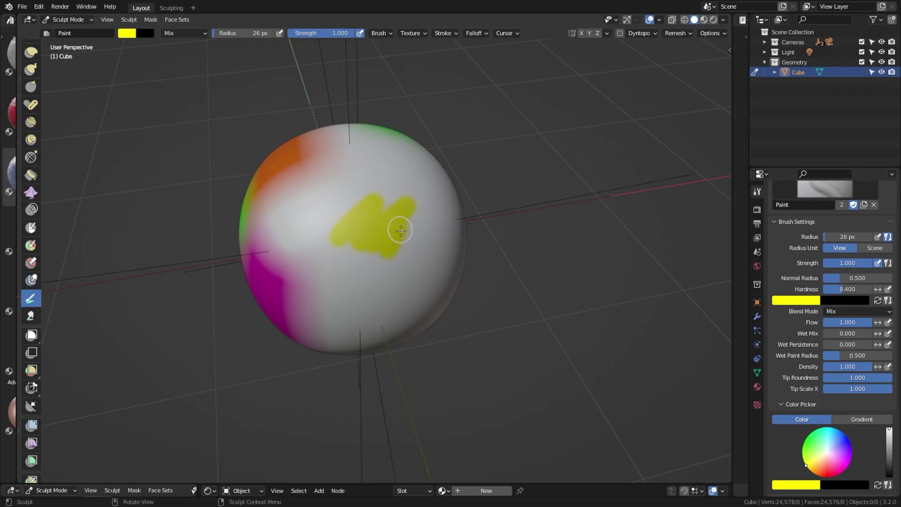
{"action": "mouse_move", "coordinate": [403, 245]}
{"action": "middle_mouse_down"}
{"action": "mouse_move", "coordinate": [392, 232]}
{"action": "mouse_move", "coordinate": [392, 246]}
{"action": "middle_mouse_up"}
Swap primary and secondary colours and paint a large black smear below the yellow patch
{"action": "left_click", "coordinate": [876, 300]}
{"action": "left_click", "coordinate": [877, 300]}
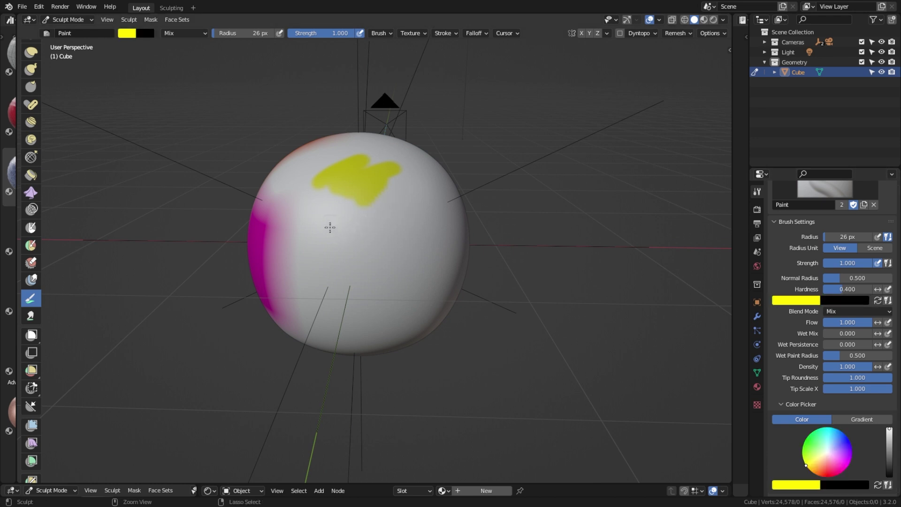
{"action": "mouse_move", "coordinate": [330, 228]}
{"action": "left_mouse_down", "text": "ctrl"}
{"action": "mouse_move", "coordinate": [396, 216]}
{"action": "mouse_move", "coordinate": [407, 225]}
{"action": "mouse_move", "coordinate": [345, 245]}
{"action": "mouse_move", "coordinate": [364, 252]}
{"action": "mouse_move", "coordinate": [422, 229]}
{"action": "mouse_move", "coordinate": [355, 260]}
{"action": "left_mouse_up", "text": "ctrl"}
{"action": "mouse_move", "coordinate": [415, 241]}
{"action": "middle_mouse_down"}
{"action": "mouse_move", "coordinate": [363, 192]}
{"action": "mouse_move", "coordinate": [352, 208]}
{"action": "middle_mouse_up"}
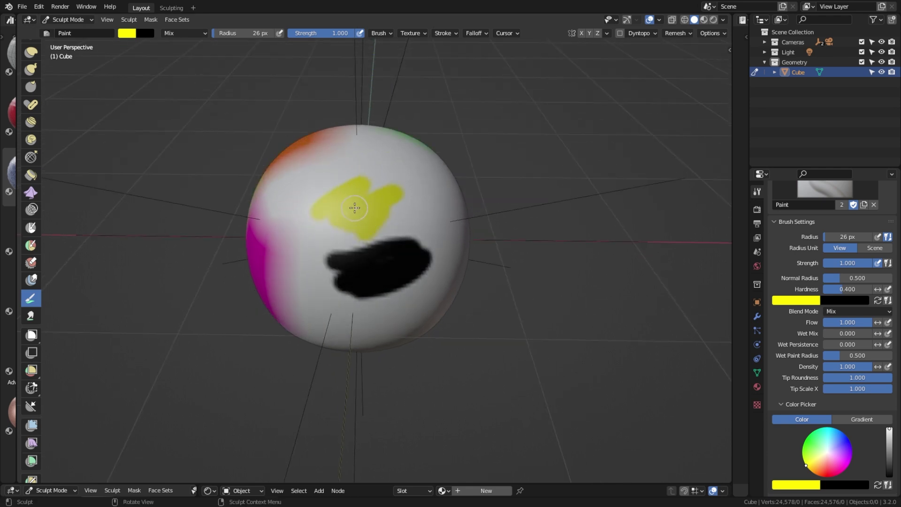
Sample magenta and other colours from the sphere with the S shortcut
{"action": "key", "text": "s"}
{"action": "middle_click_drag", "start_coordinate": [342, 258], "coordinate": [396, 264]}
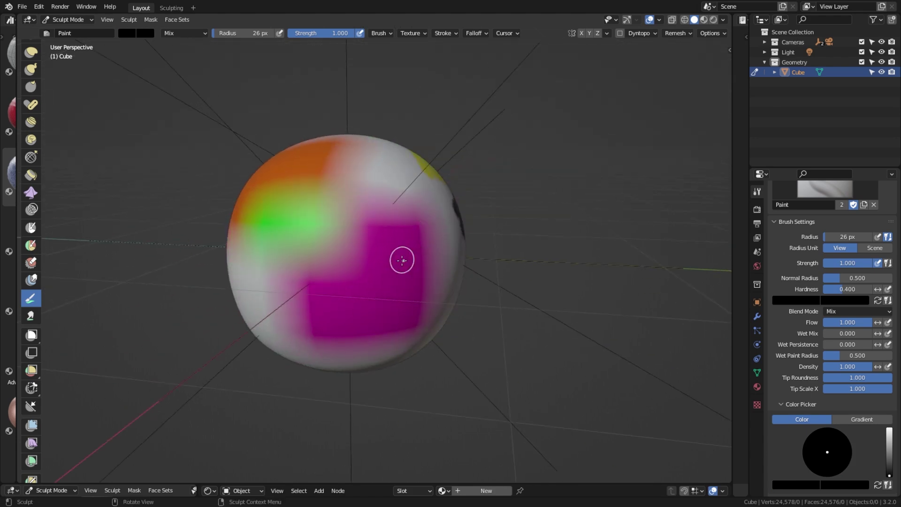
{"action": "key", "text": "s"}
{"action": "middle_click_drag", "start_coordinate": [357, 241], "coordinate": [413, 244]}
Sample orange, then paint with Flow 0.180 and again with Strength 0.527
{"action": "key", "text": "s"}
{"action": "key", "text": "s"}
{"action": "left_click", "coordinate": [836, 310]}
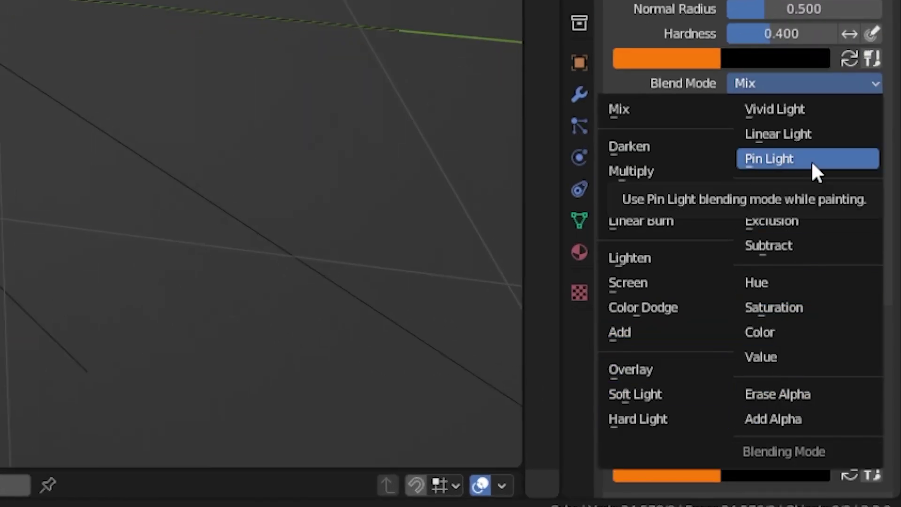
{"action": "left_click_drag", "start_coordinate": [774, 109], "coordinate": [685, 109]}
{"action": "mouse_move", "coordinate": [286, 225]}
{"action": "left_mouse_down"}
{"action": "mouse_move", "coordinate": [503, 228]}
{"action": "mouse_move", "coordinate": [331, 219]}
{"action": "left_mouse_up"}
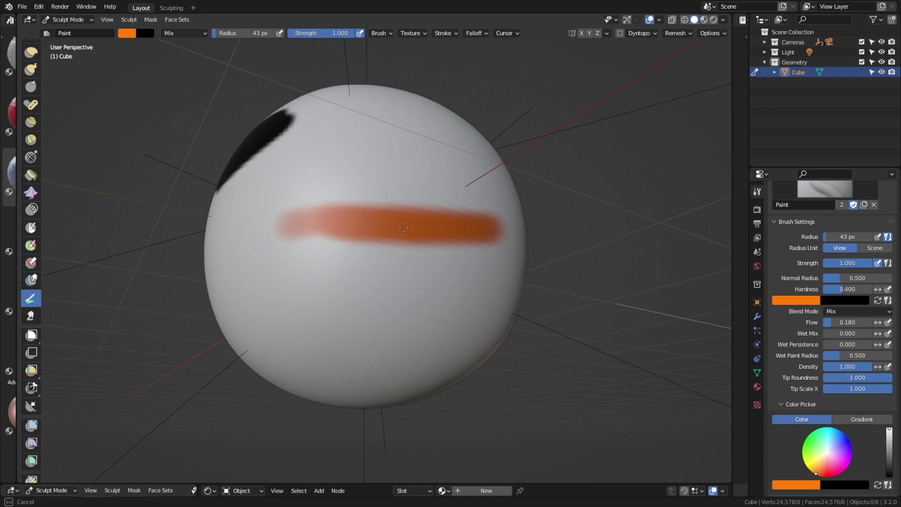
{"action": "key", "text": "shift+f"}
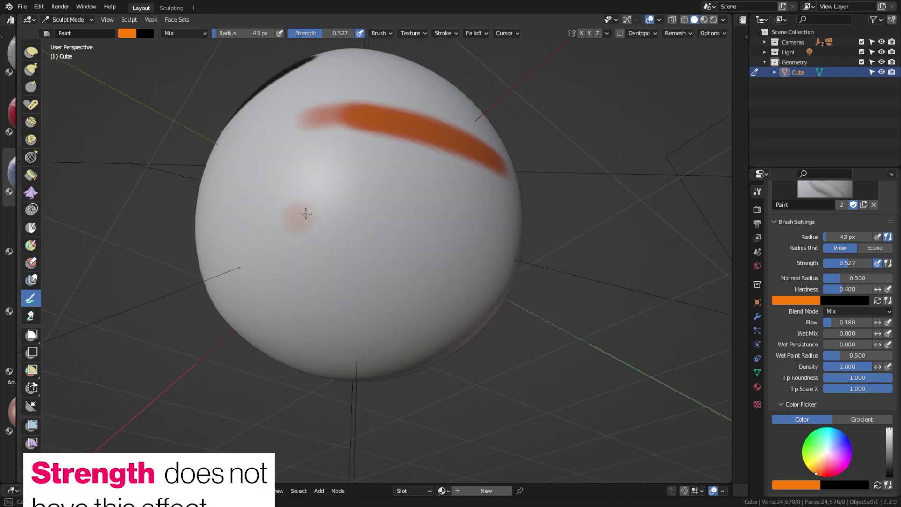
{"action": "mouse_move", "coordinate": [302, 211]}
{"action": "left_mouse_down"}
{"action": "mouse_move", "coordinate": [431, 199]}
{"action": "mouse_move", "coordinate": [397, 215]}
{"action": "mouse_move", "coordinate": [311, 229]}
{"action": "mouse_move", "coordinate": [434, 243]}
{"action": "mouse_move", "coordinate": [431, 186]}
{"action": "mouse_move", "coordinate": [443, 208]}
{"action": "left_mouse_up"}
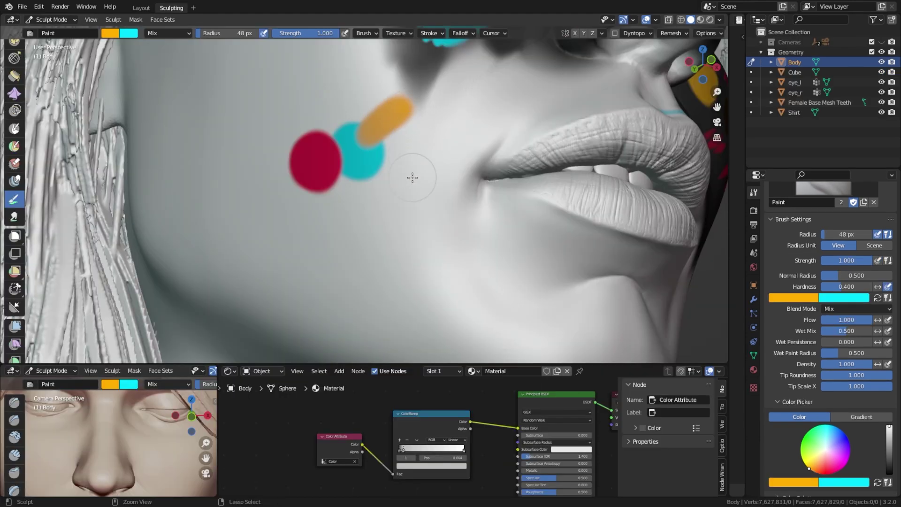
Set Wet Mix to 1 and test wet cyan strokes on the cheek, undoing each
{"action": "key", "text": "ctrl+z"}
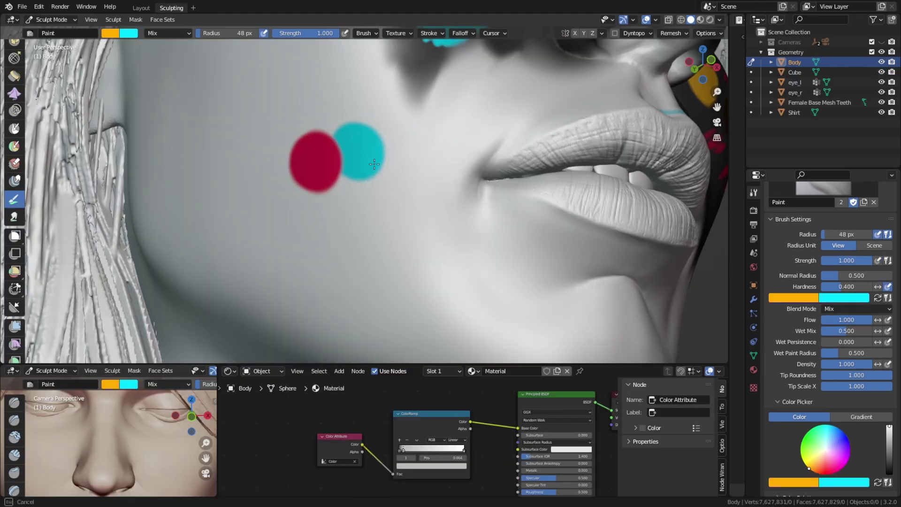
{"action": "left_click_drag", "start_coordinate": [378, 172], "coordinate": [413, 202]}
{"action": "key", "text": "ctrl+z"}
{"action": "left_click", "coordinate": [857, 329]}
{"action": "type", "text": "1"}
{"action": "left_click_drag", "start_coordinate": [377, 163], "coordinate": [399, 186]}
{"action": "key", "text": "ctrl+z"}
{"action": "mouse_move", "coordinate": [374, 155]}
{"action": "left_mouse_down"}
{"action": "mouse_move", "coordinate": [379, 173]}
{"action": "mouse_move", "coordinate": [405, 188]}
{"action": "mouse_move", "coordinate": [404, 145]}
{"action": "left_mouse_up"}
{"action": "key", "text": "ctrl+z"}
Set Wet Mix to 0.0, paint peach strokes and dabs on the cheek, then undo them
{"action": "left_click", "coordinate": [849, 330]}
{"action": "type", "text": "0.0"}
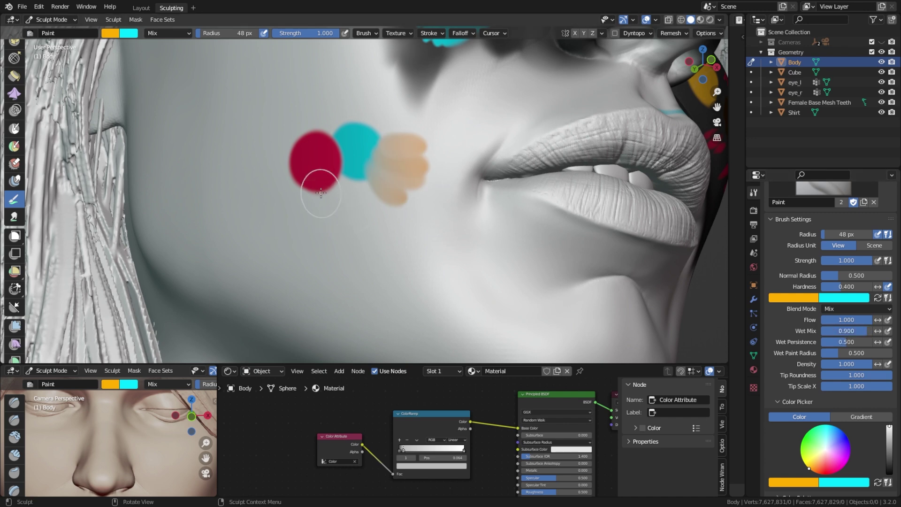
{"action": "mouse_move", "coordinate": [320, 190]}
{"action": "left_mouse_down"}
{"action": "mouse_move", "coordinate": [328, 225]}
{"action": "mouse_move", "coordinate": [349, 235]}
{"action": "left_mouse_up"}
{"action": "left_click_drag", "start_coordinate": [284, 223], "coordinate": [290, 262]}
{"action": "left_click_drag", "start_coordinate": [340, 282], "coordinate": [347, 288]}
{"action": "left_click_drag", "start_coordinate": [390, 262], "coordinate": [391, 291]}
{"action": "left_click_drag", "start_coordinate": [305, 225], "coordinate": [333, 220]}
{"action": "left_click_drag", "start_coordinate": [258, 212], "coordinate": [286, 174]}
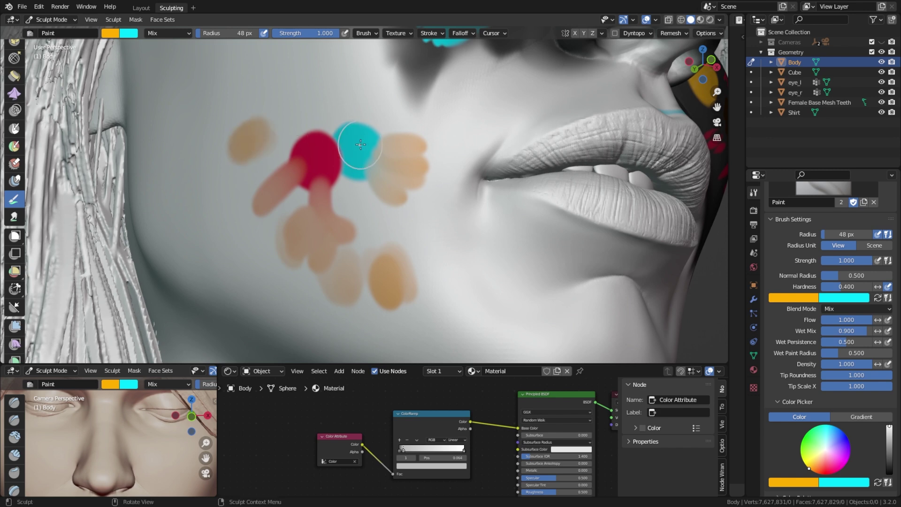
{"action": "key", "text": "ctrl+z"}
{"action": "key", "text": "ctrl+z"}
{"action": "key", "text": "ctrl+z"}
{"action": "key", "text": "ctrl+z"}
{"action": "key", "text": "ctrl+z"}
{"action": "key", "text": "ctrl+z"}
{"action": "key", "text": "ctrl+z"}
Raise Wet Persistence to 0.827, smear the red dot, undo, then lower persistence near zero
{"action": "left_click_drag", "start_coordinate": [833, 342], "coordinate": [844, 345]}
{"action": "mouse_move", "coordinate": [324, 196]}
{"action": "left_mouse_down"}
{"action": "mouse_move", "coordinate": [341, 234]}
{"action": "mouse_move", "coordinate": [323, 266]}
{"action": "left_mouse_up"}
{"action": "key", "text": "ctrl+z"}
{"action": "left_click_drag", "start_coordinate": [862, 341], "coordinate": [790, 333]}
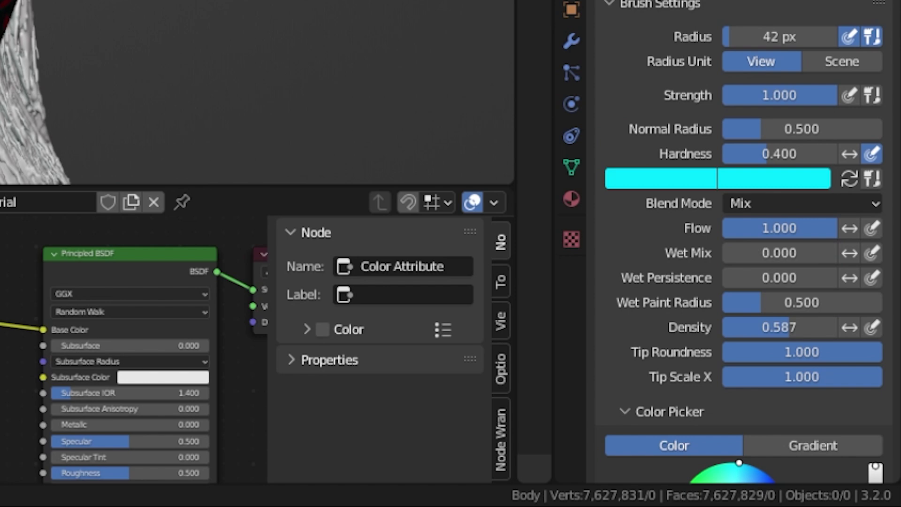
Lower brush Density to 0.100 and paint speckled cyan strokes across the cheek and face
{"action": "key", "text": "BackSpace"}
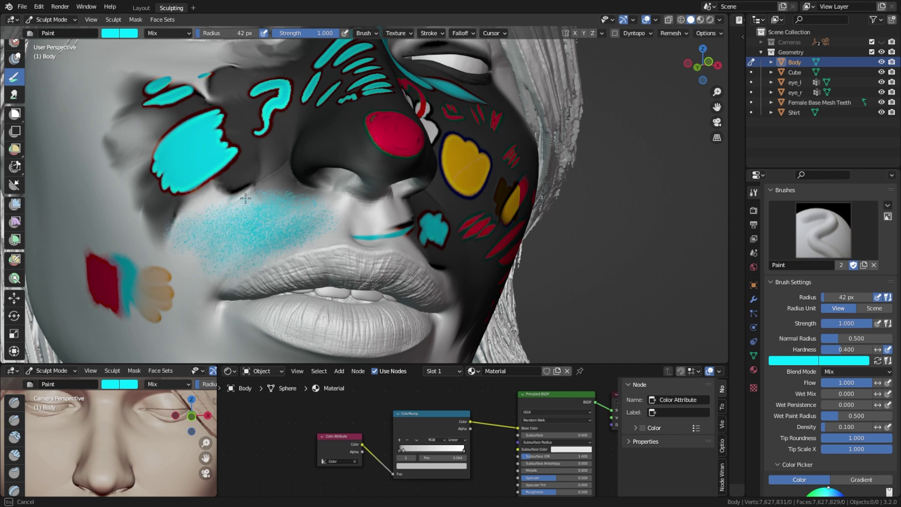
{"action": "mouse_move", "coordinate": [246, 196]}
{"action": "left_mouse_down"}
{"action": "mouse_move", "coordinate": [242, 217]}
{"action": "mouse_move", "coordinate": [296, 212]}
{"action": "left_mouse_up"}
{"action": "left_click_drag", "start_coordinate": [244, 168], "coordinate": [263, 129]}
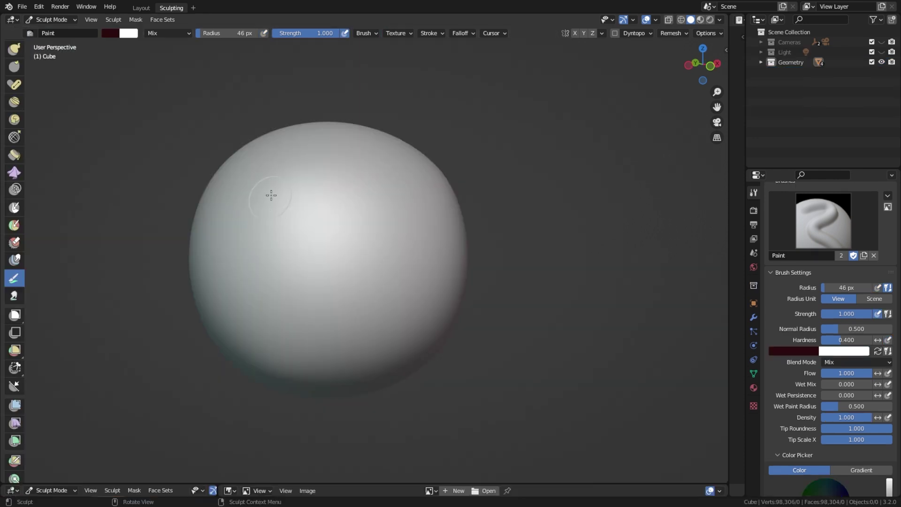
Paint three dark-red strokes down the plain sphere
{"action": "mouse_move", "coordinate": [298, 165]}
{"action": "left_mouse_down"}
{"action": "mouse_move", "coordinate": [273, 212]}
{"action": "mouse_move", "coordinate": [258, 300]}
{"action": "left_mouse_up"}
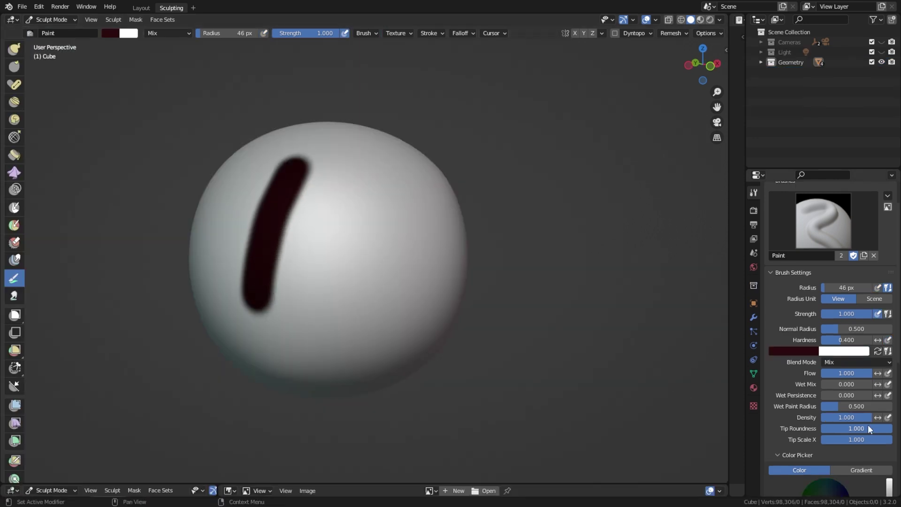
{"action": "left_click_drag", "start_coordinate": [338, 192], "coordinate": [319, 305]}
{"action": "left_click_drag", "start_coordinate": [405, 191], "coordinate": [378, 350]}
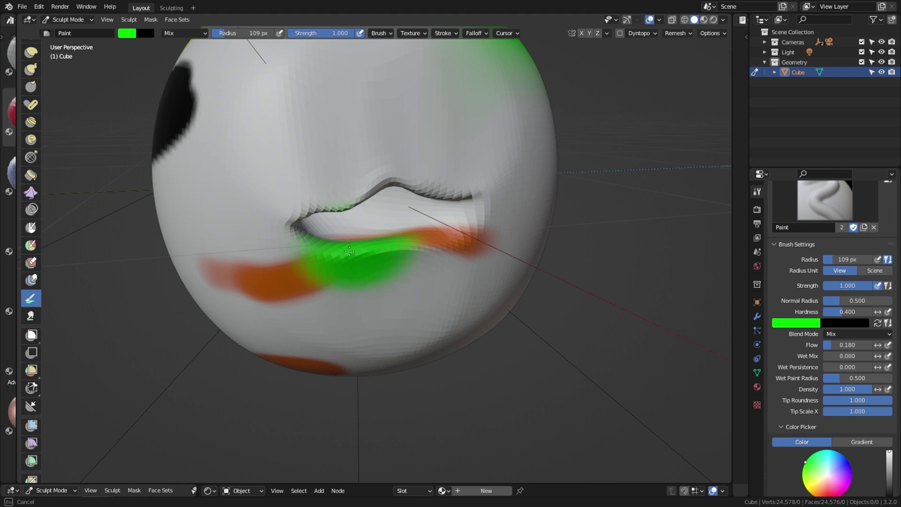
Paint green over the orange band and inside the sculpted mouth, cancelling and undoing the strokes
{"action": "key", "text": "Escape"}
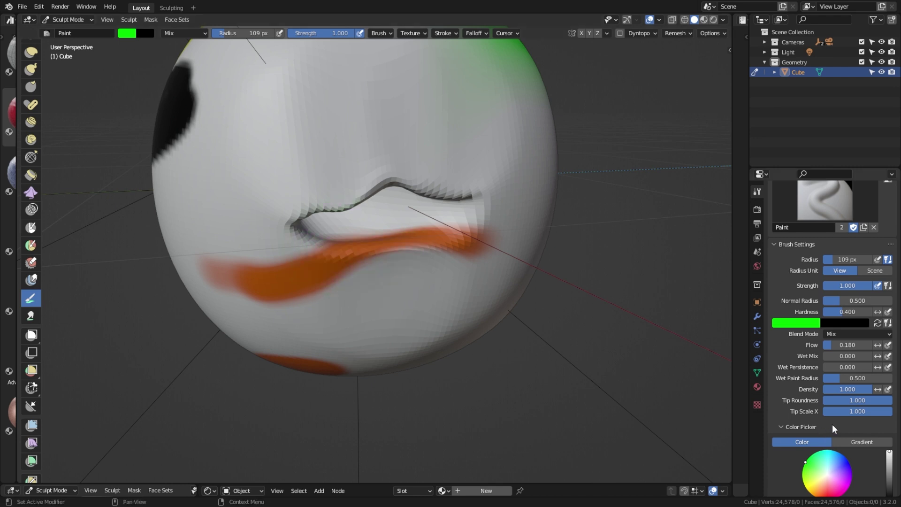
{"action": "left_click_drag", "start_coordinate": [348, 256], "coordinate": [390, 246]}
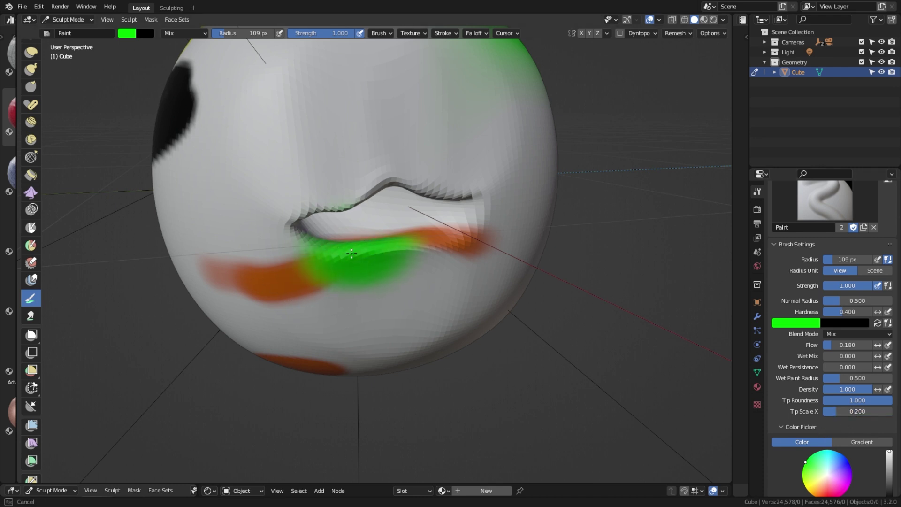
{"action": "key", "text": "Escape"}
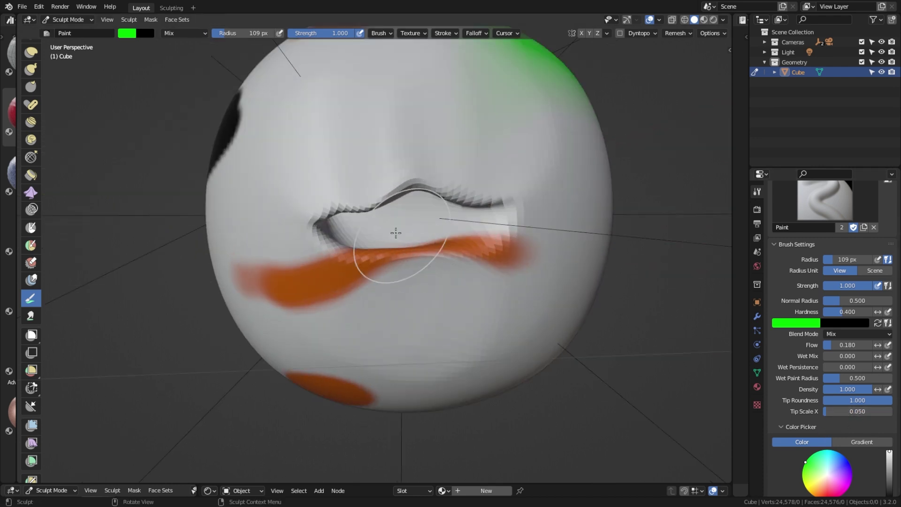
{"action": "left_click_drag", "start_coordinate": [383, 231], "coordinate": [422, 220]}
{"action": "mouse_move", "coordinate": [422, 220]}
{"action": "middle_mouse_down"}
{"action": "mouse_move", "coordinate": [478, 165]}
{"action": "mouse_move", "coordinate": [313, 230]}
{"action": "middle_mouse_up"}
{"action": "left_click_drag", "start_coordinate": [312, 230], "coordinate": [385, 221]}
{"action": "mouse_move", "coordinate": [385, 221]}
{"action": "middle_mouse_down"}
{"action": "mouse_move", "coordinate": [403, 193]}
{"action": "mouse_move", "coordinate": [437, 216]}
{"action": "mouse_move", "coordinate": [455, 235]}
{"action": "mouse_move", "coordinate": [461, 285]}
{"action": "middle_mouse_up"}
{"action": "key", "text": "ctrl+z"}
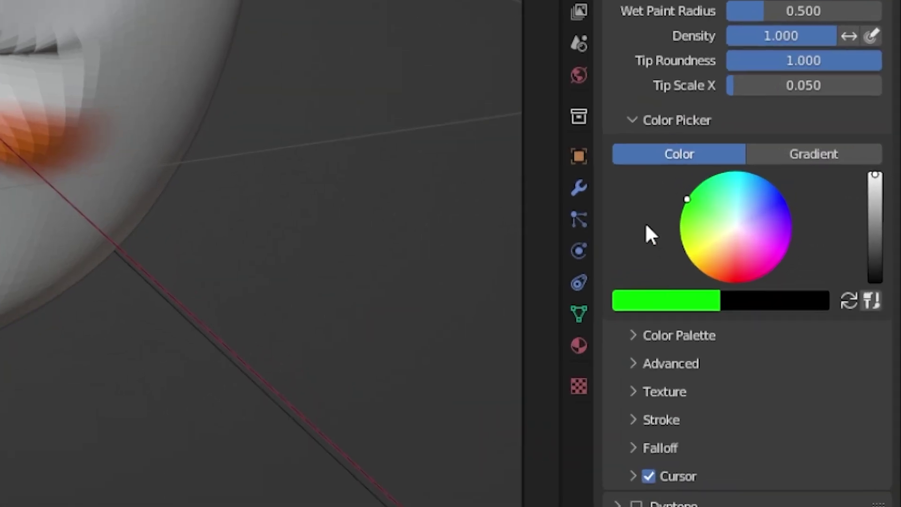
Create a new colour palette and add pale yellow as its first swatch
{"action": "mouse_move", "coordinate": [645, 222]}
{"action": "left_mouse_down"}
{"action": "mouse_move", "coordinate": [717, 205]}
{"action": "mouse_move", "coordinate": [748, 217]}
{"action": "mouse_move", "coordinate": [718, 233]}
{"action": "left_mouse_up"}
{"action": "scroll", "coordinate": [662, 157], "scroll_direction": "up", "scroll_amount": 2}
{"action": "scroll", "coordinate": [664, 159], "scroll_direction": "down", "scroll_amount": 4}
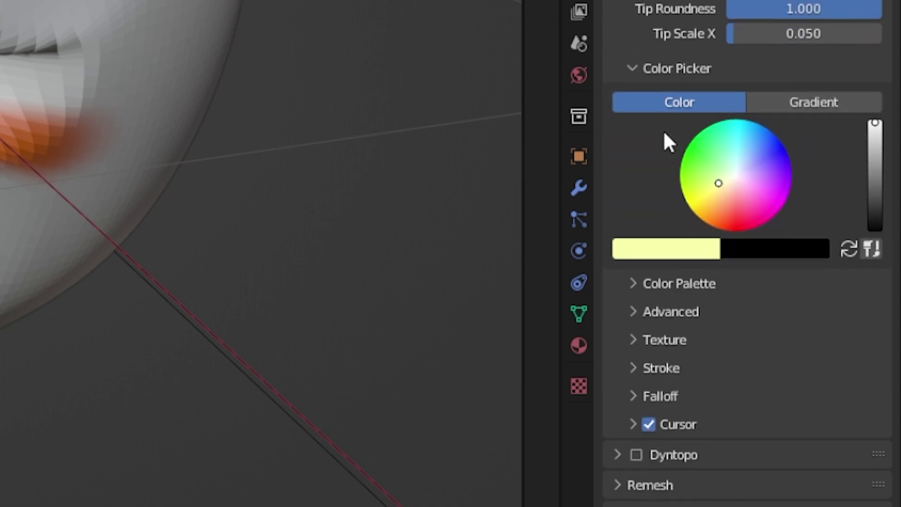
{"action": "left_click", "coordinate": [638, 283]}
{"action": "left_click", "coordinate": [689, 318]}
{"action": "left_click", "coordinate": [623, 345]}
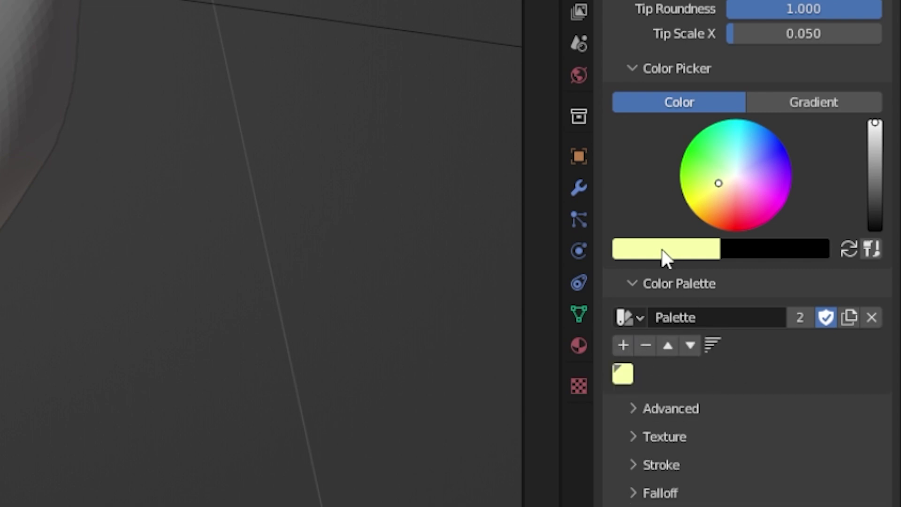
Add magenta and green swatches, then make pale yellow the active paint colour
{"action": "left_click", "coordinate": [665, 249]}
{"action": "left_click", "coordinate": [645, 52]}
{"action": "left_click", "coordinate": [623, 345]}
{"action": "left_click", "coordinate": [665, 248]}
{"action": "left_click", "coordinate": [561, 2]}
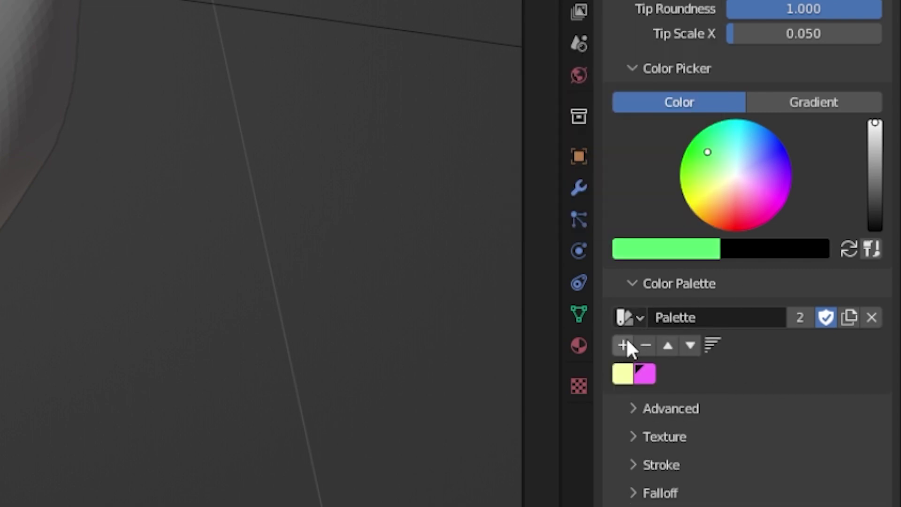
{"action": "left_click", "coordinate": [626, 344]}
{"action": "left_click", "coordinate": [646, 373]}
{"action": "left_click", "coordinate": [624, 374]}
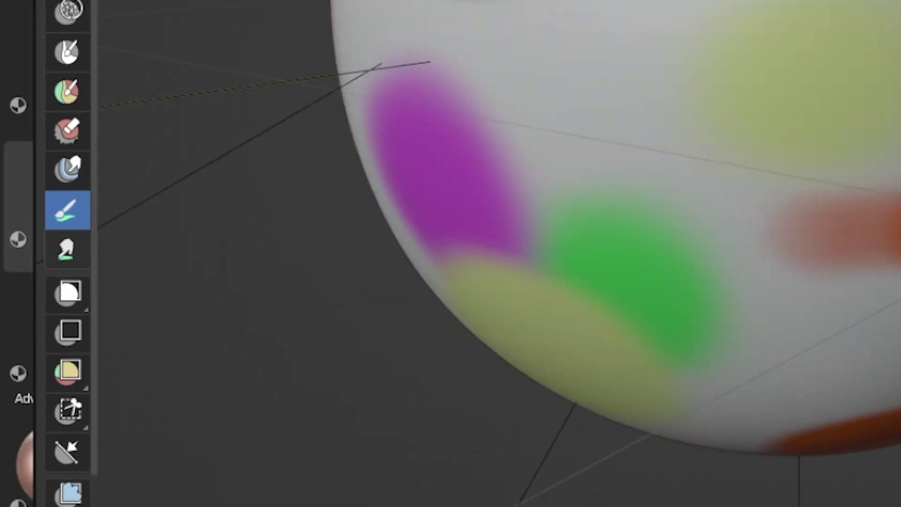
Smear the dark chin paint across the cheek with the Smear tool, then check its Deformation options
{"action": "left_click", "coordinate": [67, 248]}
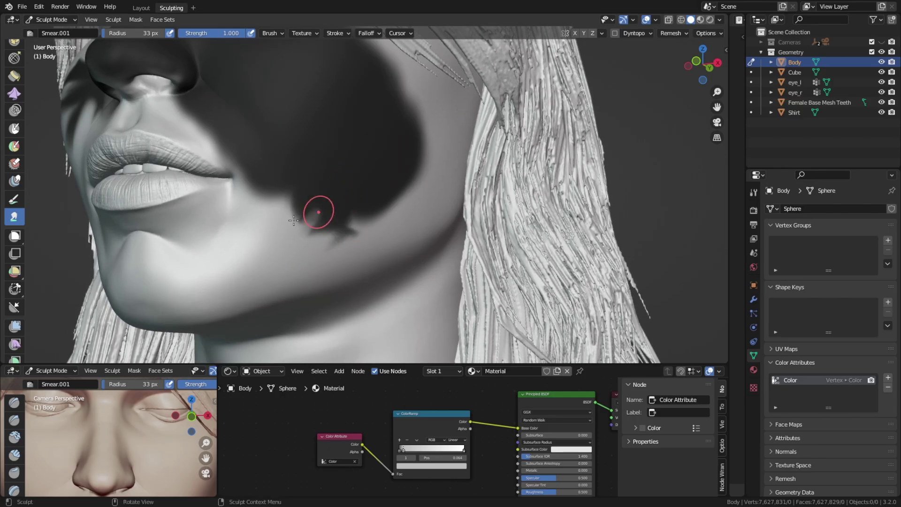
{"action": "mouse_move", "coordinate": [312, 205]}
{"action": "left_mouse_down"}
{"action": "mouse_move", "coordinate": [317, 187]}
{"action": "mouse_move", "coordinate": [342, 202]}
{"action": "left_mouse_up"}
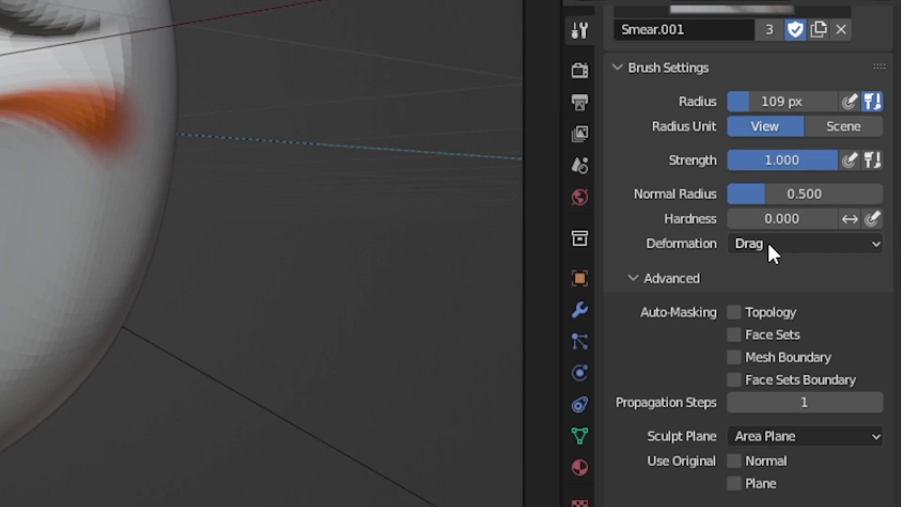
{"action": "left_click", "coordinate": [769, 242]}
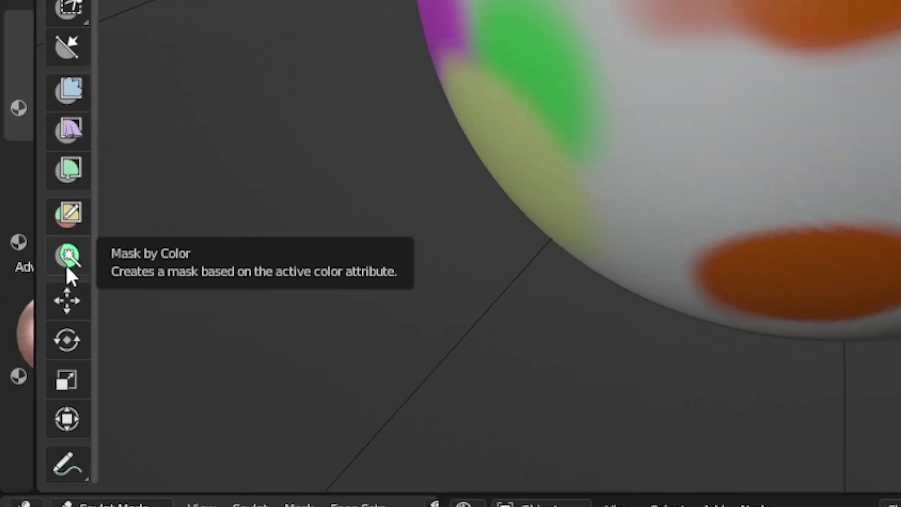
Mask by colour at threshold 0.410, trying masks around the orange area and undoing them
{"action": "left_click", "coordinate": [69, 257]}
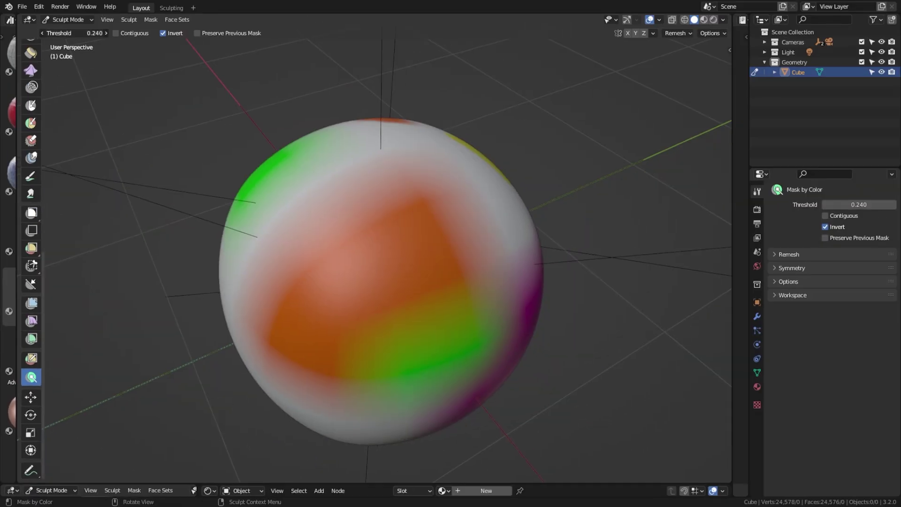
{"action": "left_click_drag", "start_coordinate": [73, 32], "coordinate": [94, 33]}
{"action": "left_click", "coordinate": [365, 277]}
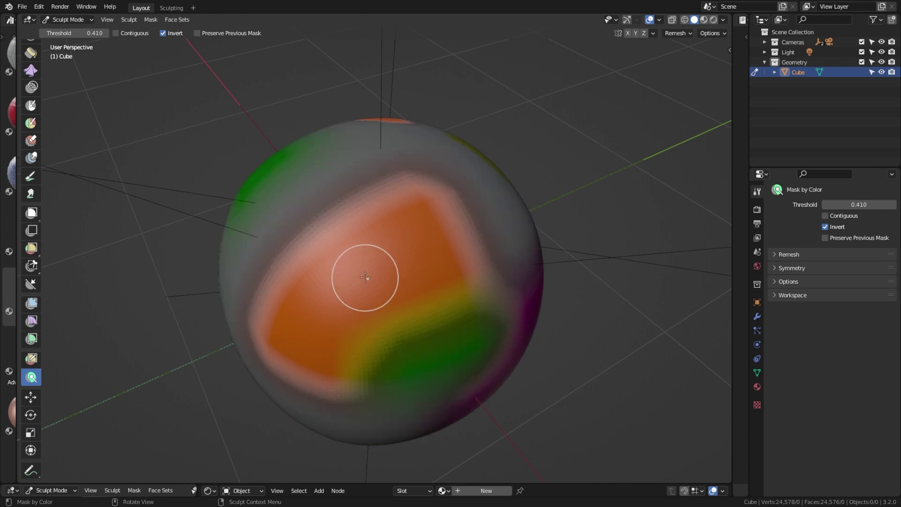
{"action": "key", "text": "ctrl+z"}
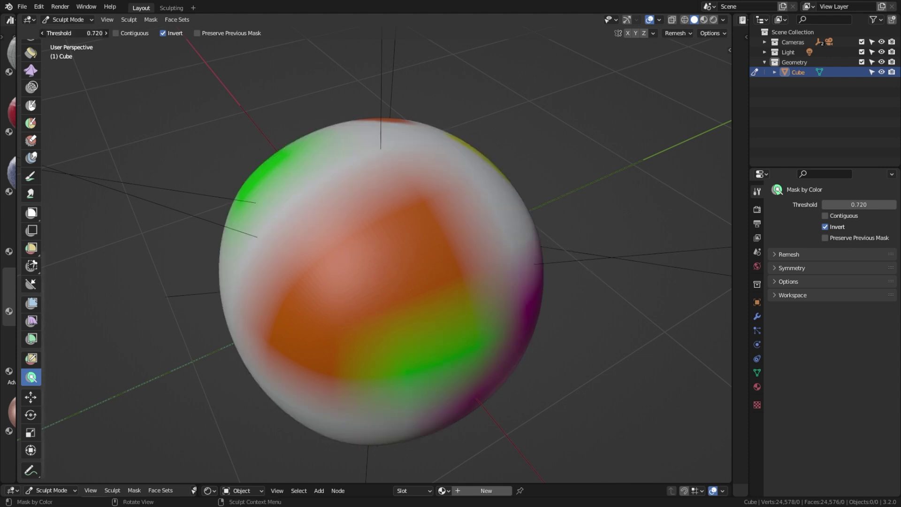
{"action": "left_click", "coordinate": [349, 294]}
{"action": "key", "text": "ctrl+z"}
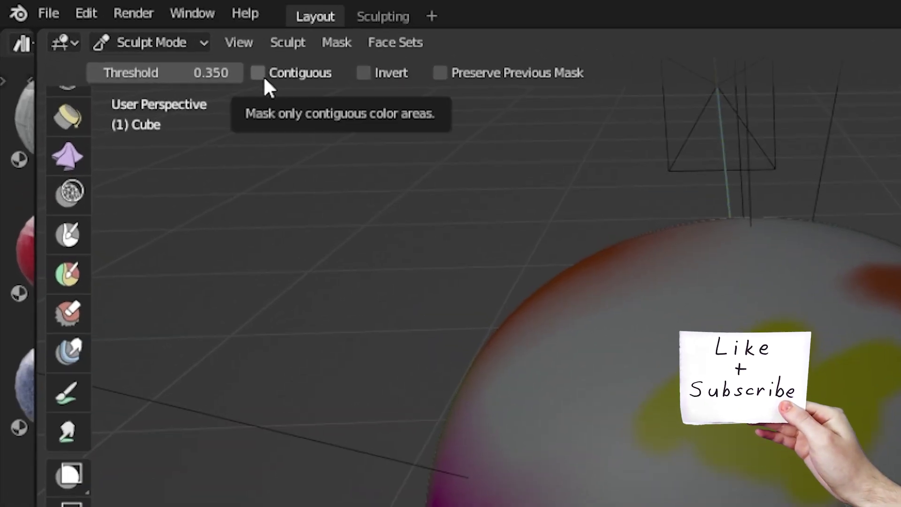
Turn on Contiguous and mask the yellow, green and blue regions of the sphere
{"action": "left_click", "coordinate": [263, 75]}
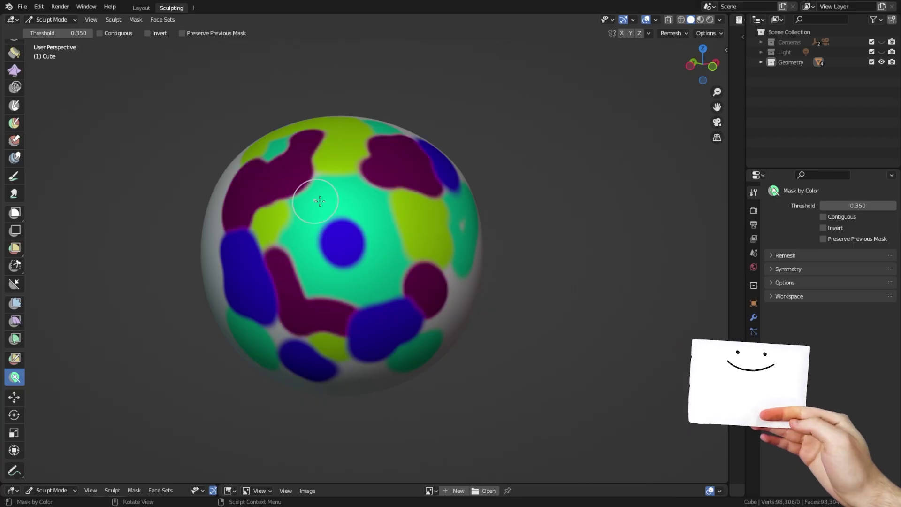
{"action": "left_click", "coordinate": [346, 141]}
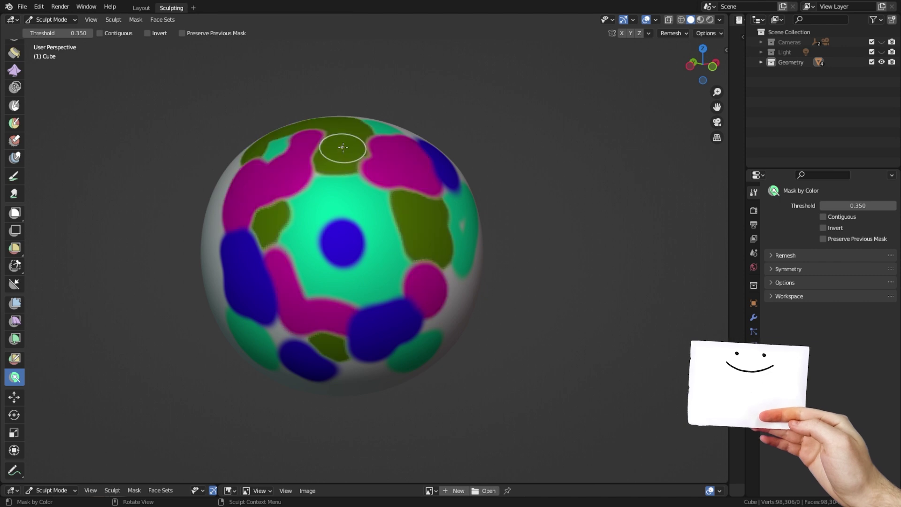
{"action": "left_click", "coordinate": [368, 196]}
{"action": "left_click", "coordinate": [324, 245]}
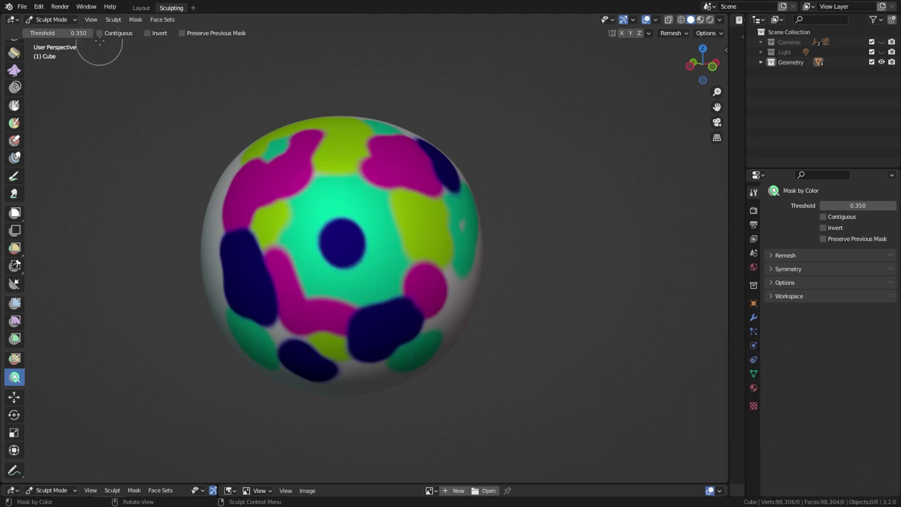
Mask individual connected patches: green centre, olive, three magenta, three blue and right green
{"action": "left_click", "coordinate": [337, 199]}
{"action": "left_click", "coordinate": [428, 224]}
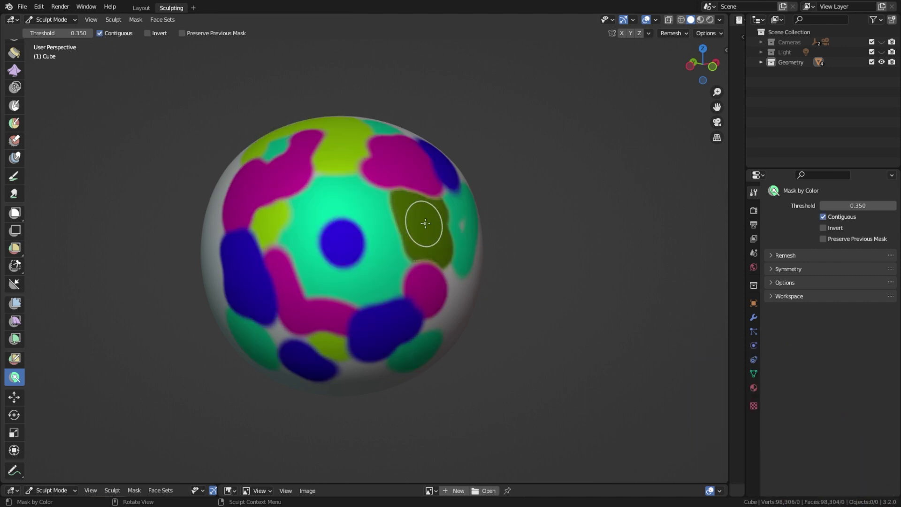
{"action": "left_click", "coordinate": [411, 162]}
{"action": "left_click", "coordinate": [284, 174]}
{"action": "left_click", "coordinate": [319, 307]}
{"action": "left_click", "coordinate": [396, 331]}
{"action": "left_click", "coordinate": [245, 268]}
{"action": "left_click", "coordinate": [458, 185]}
{"action": "left_click", "coordinate": [456, 211]}
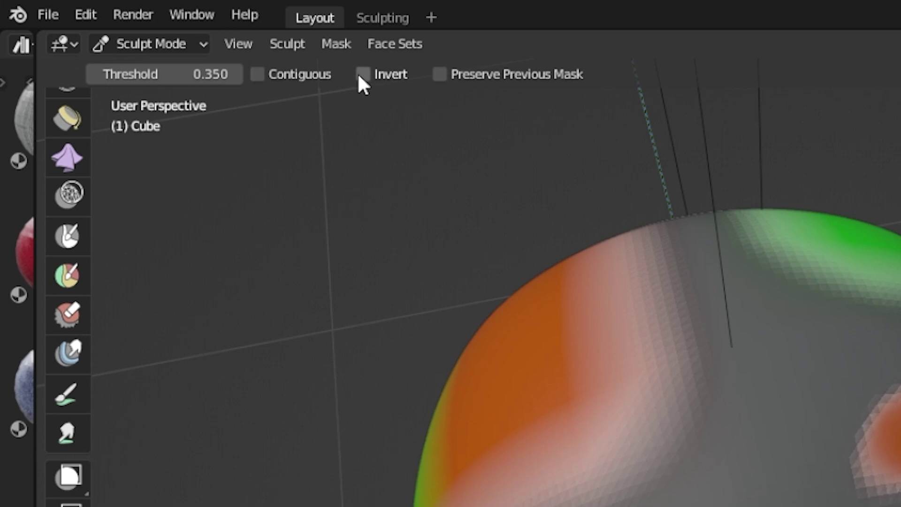
Invert the colour mask, leaving only the orange, then yellow, then orange area unmasked
{"action": "left_click", "coordinate": [228, 44]}
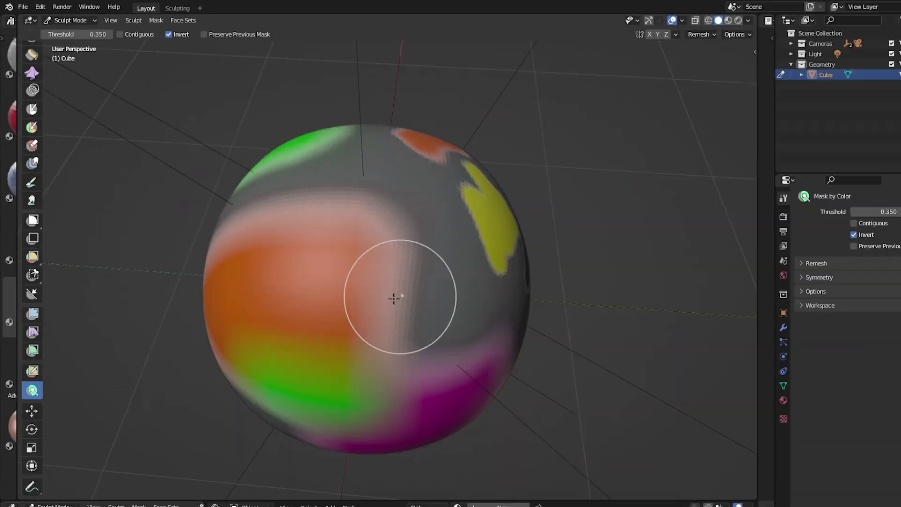
{"action": "left_click", "coordinate": [394, 298]}
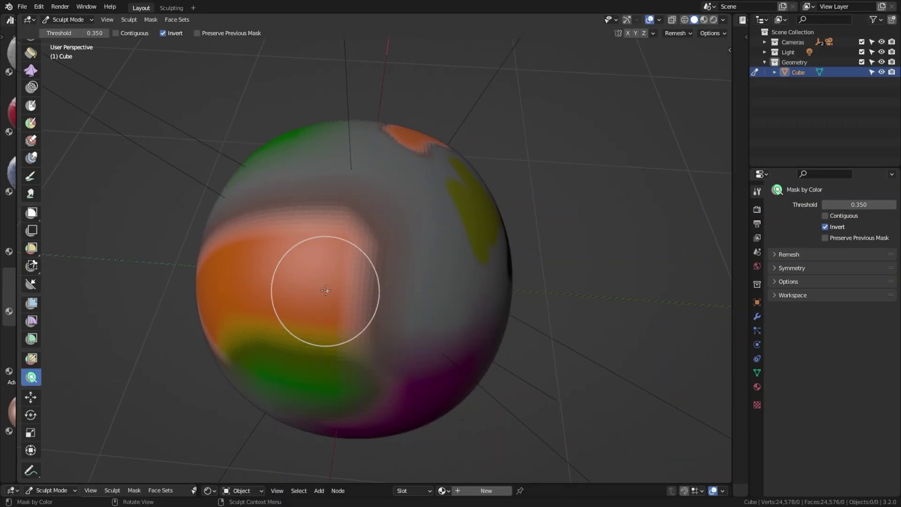
{"action": "key", "text": "alt+m"}
{"action": "middle_click_drag", "start_coordinate": [338, 287], "coordinate": [215, 239]}
{"action": "left_click", "coordinate": [375, 267]}
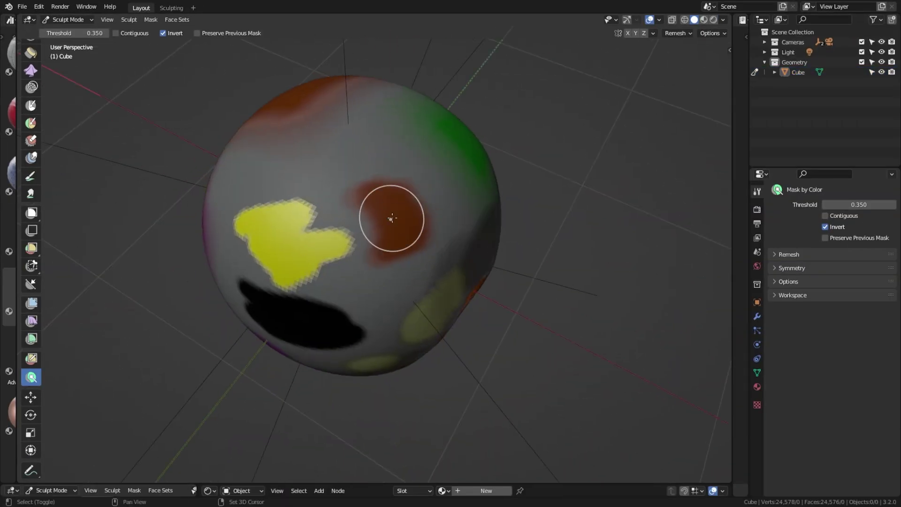
{"action": "middle_click_drag", "start_coordinate": [392, 218], "coordinate": [406, 207]}
{"action": "left_click", "coordinate": [309, 292]}
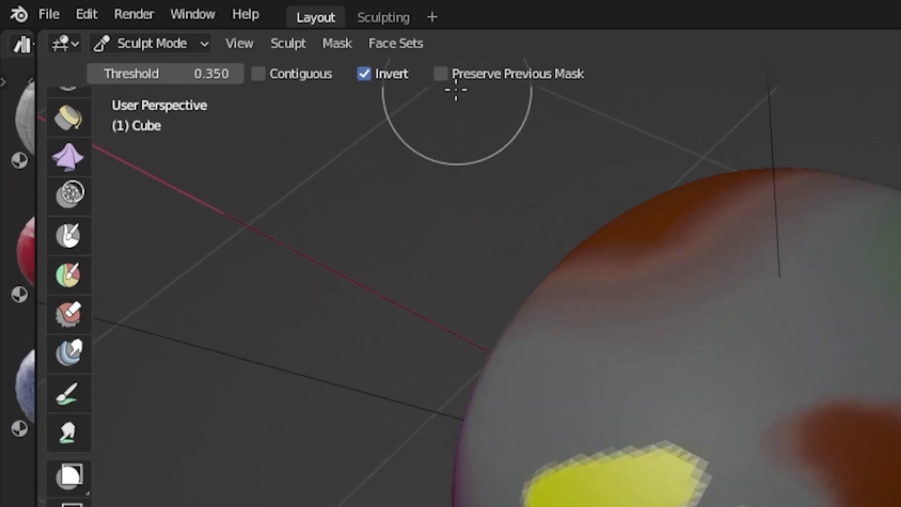
Enable Preserve Previous Mask and add the green area and another patch to the mask
{"action": "left_click", "coordinate": [440, 73]}
{"action": "middle_click_drag", "start_coordinate": [315, 232], "coordinate": [471, 187]}
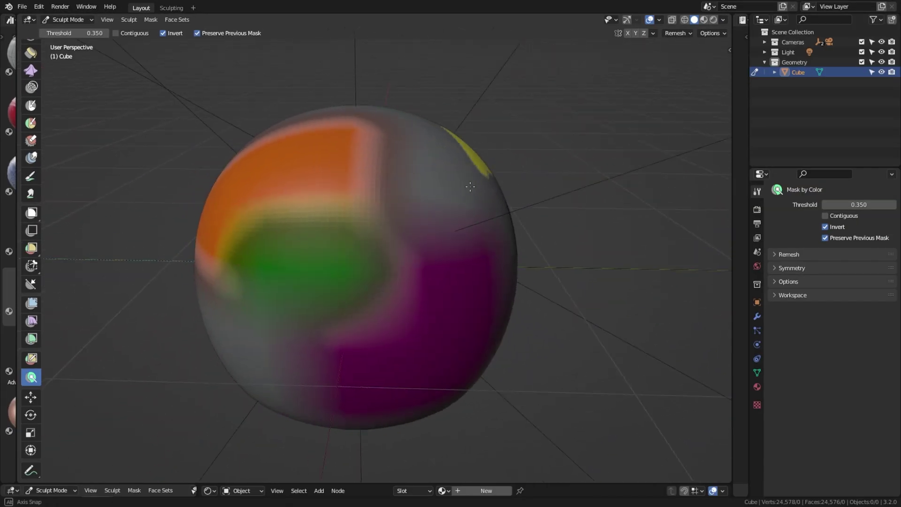
{"action": "left_click", "coordinate": [332, 247]}
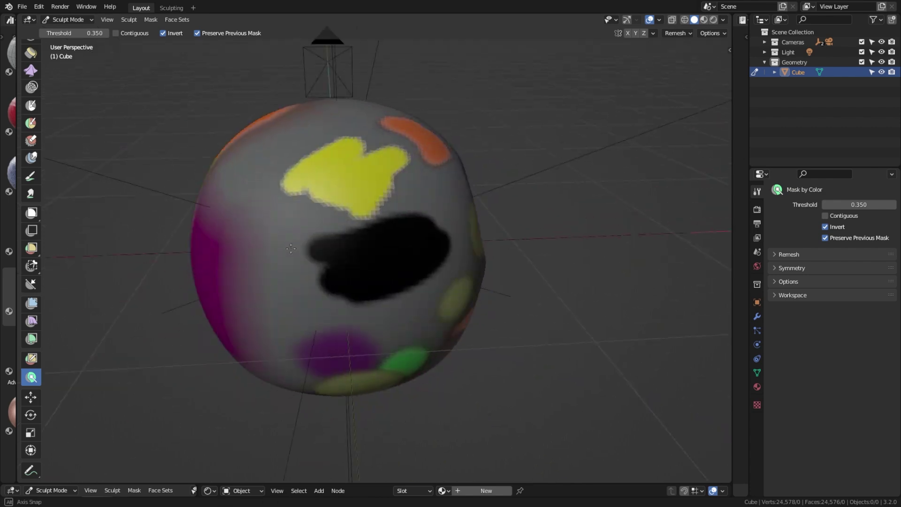
{"action": "left_click", "coordinate": [408, 262]}
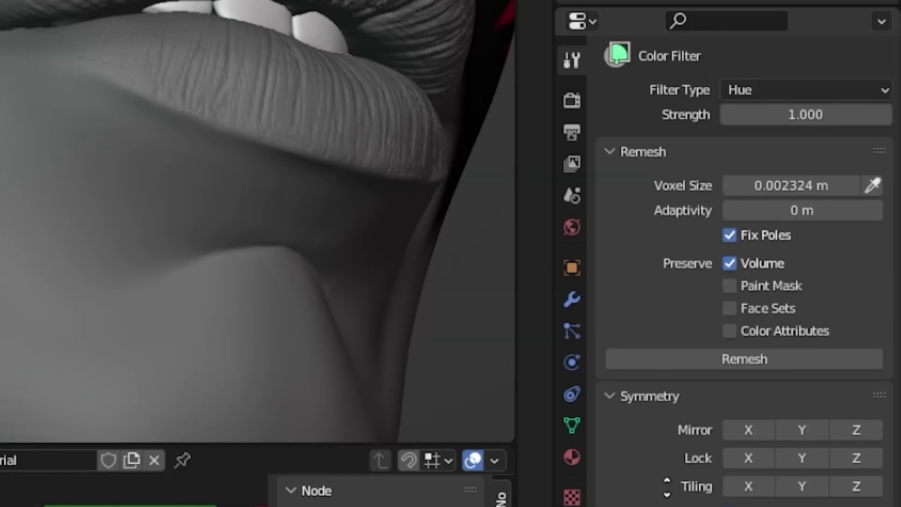
Desaturate the red face patches with the Saturation colour filter
{"action": "left_click", "coordinate": [763, 87]}
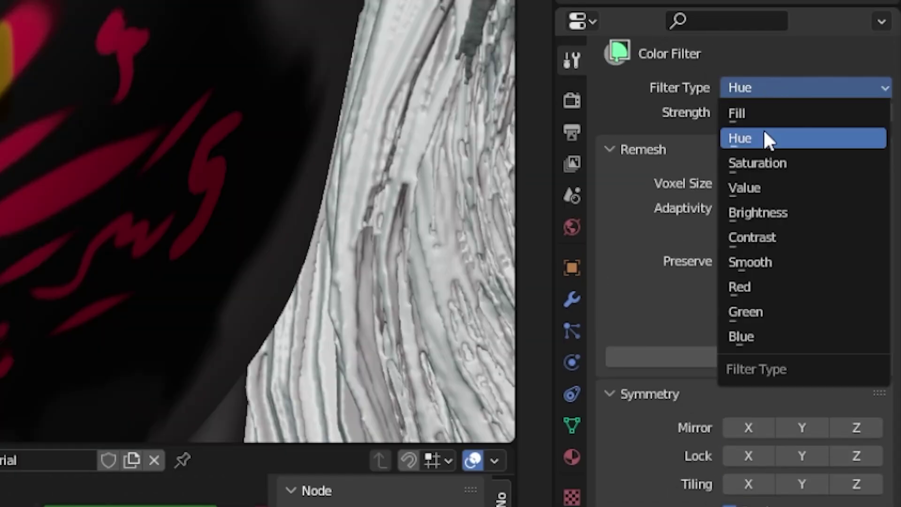
{"action": "left_click", "coordinate": [758, 163]}
{"action": "left_click_drag", "start_coordinate": [346, 151], "coordinate": [250, 167]}
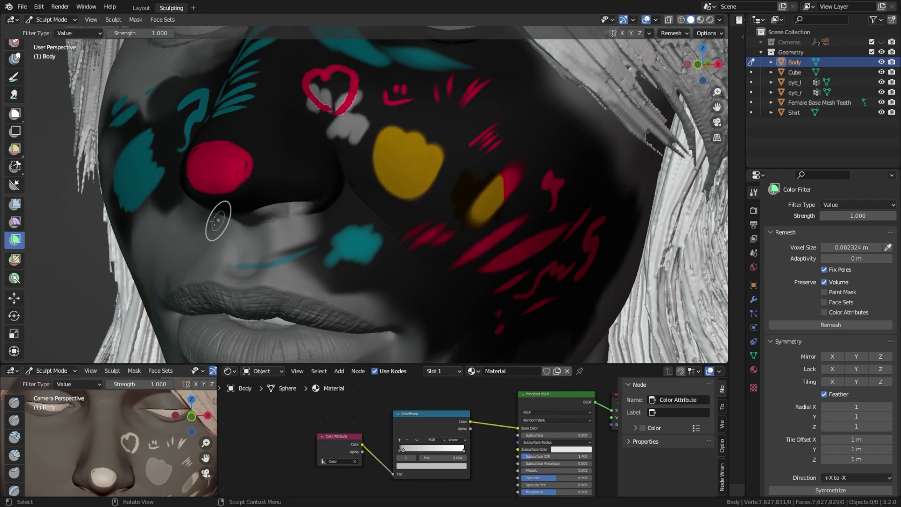
Switch the colour filter to Smooth and smooth the painted patches on the face and cheek
{"action": "left_click", "coordinate": [857, 205]}
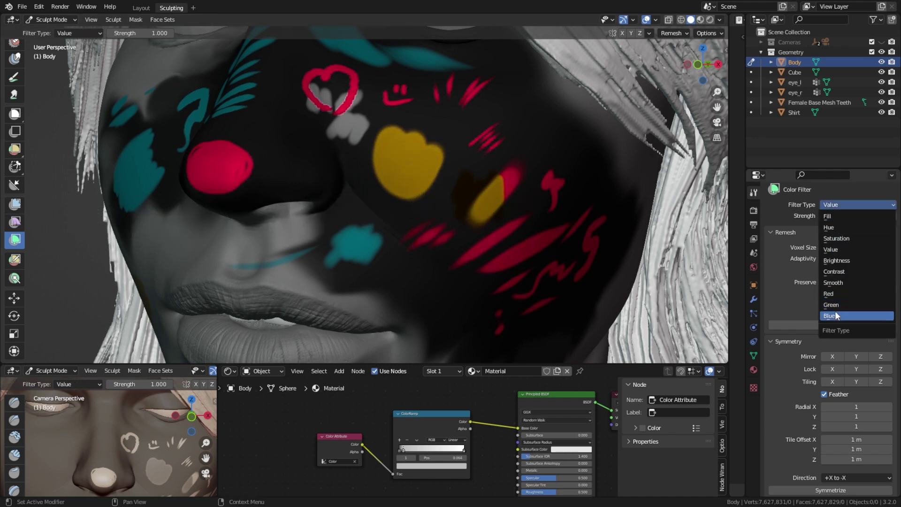
{"action": "left_click", "coordinate": [839, 282]}
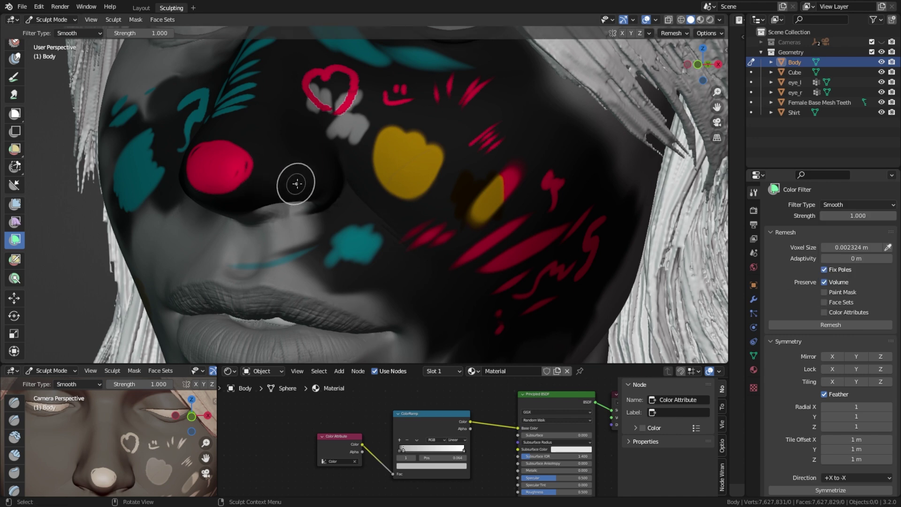
{"action": "left_click_drag", "start_coordinate": [342, 213], "coordinate": [97, 237]}
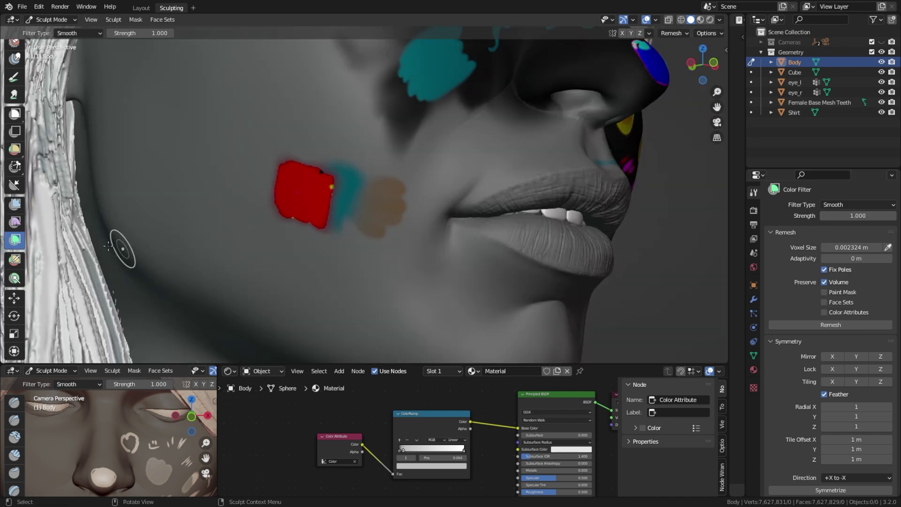
{"action": "left_click_drag", "start_coordinate": [262, 233], "coordinate": [292, 134]}
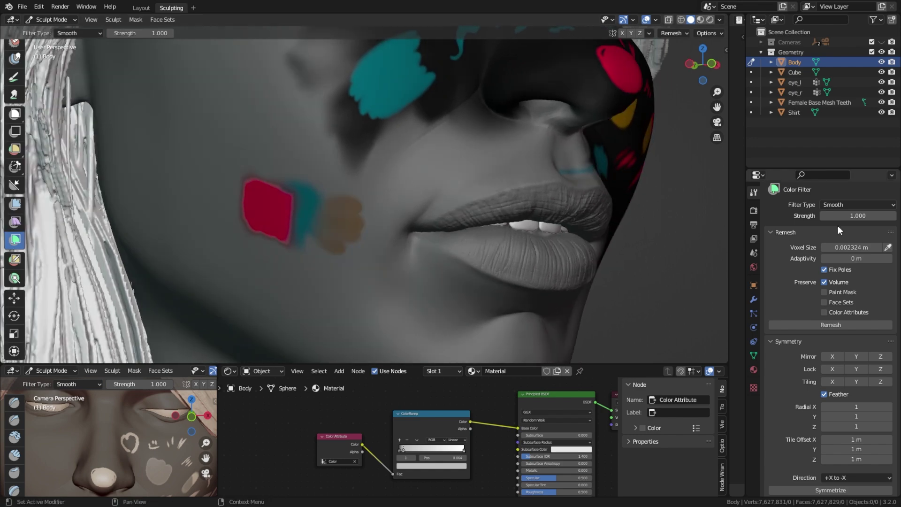
{"action": "left_click", "coordinate": [848, 207]}
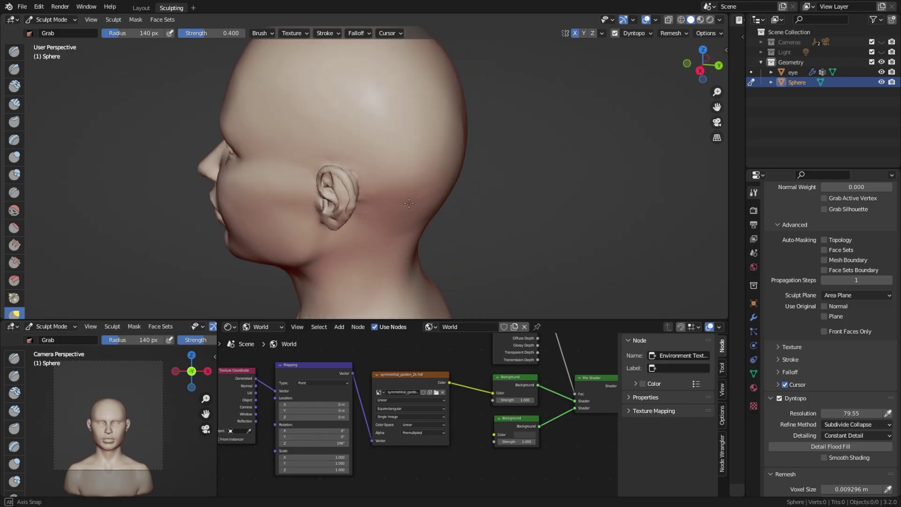
Set the Remesh voxel size to 0.009296/4 (0.002324 m) and remesh the head
{"action": "middle_click_drag", "start_coordinate": [403, 214], "coordinate": [449, 215]}
{"action": "scroll", "coordinate": [449, 215], "scroll_direction": "down", "scroll_amount": 3}
{"action": "scroll", "coordinate": [787, 393], "scroll_direction": "down", "scroll_amount": 5}
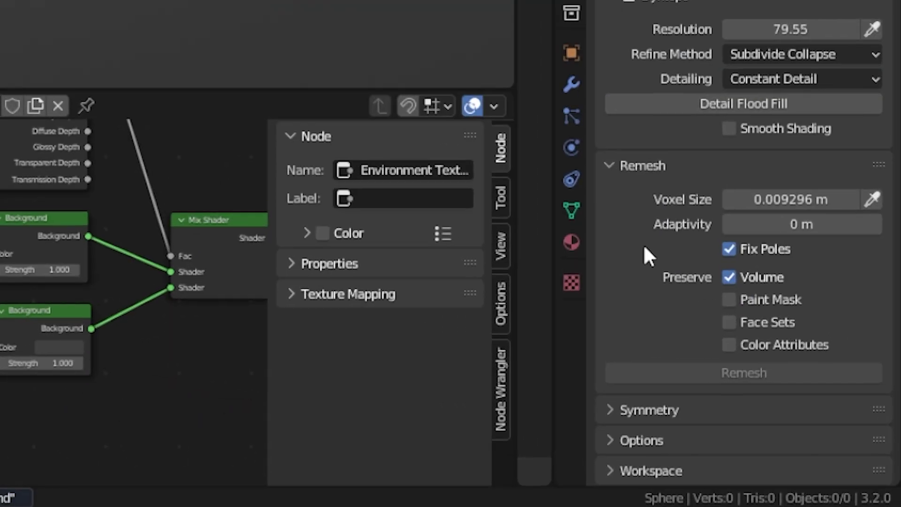
{"action": "left_click", "coordinate": [863, 368]}
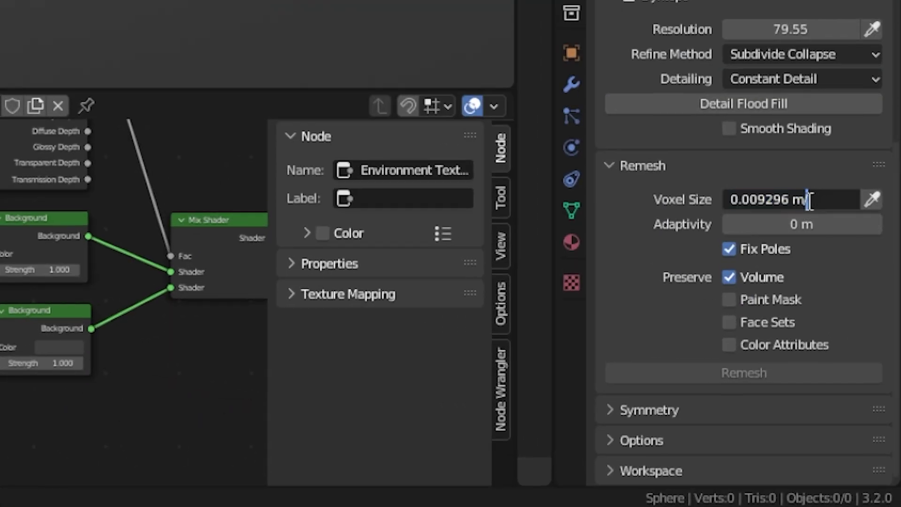
{"action": "type", "text": "/4"}
{"action": "key", "text": "Return"}
{"action": "left_click", "coordinate": [648, 366]}
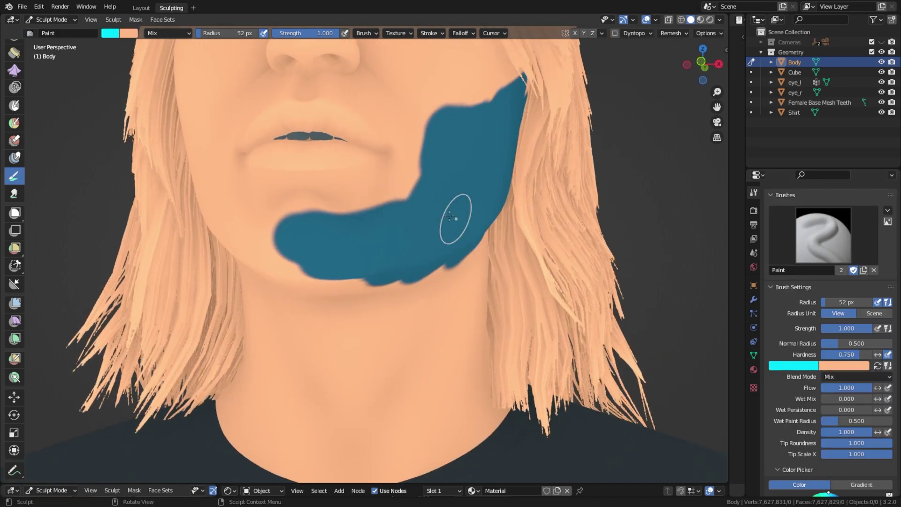
Paint dark blue strokes along the jaw, around both lips, the nostril and the lower eyelid
{"action": "left_click_drag", "start_coordinate": [221, 254], "coordinate": [236, 175]}
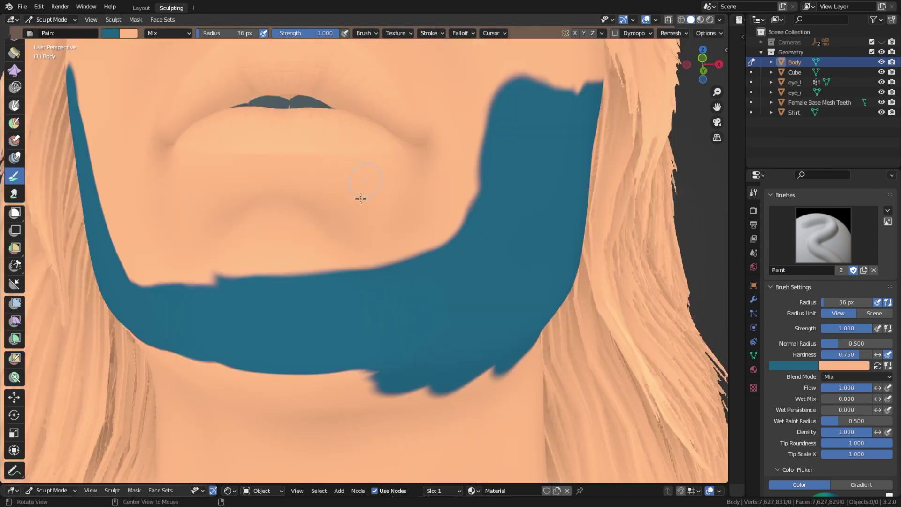
{"action": "mouse_move", "coordinate": [312, 190]}
{"action": "left_mouse_down"}
{"action": "mouse_move", "coordinate": [425, 185]}
{"action": "mouse_move", "coordinate": [310, 223]}
{"action": "left_mouse_up"}
{"action": "mouse_move", "coordinate": [181, 261]}
{"action": "left_mouse_down"}
{"action": "mouse_move", "coordinate": [370, 202]}
{"action": "mouse_move", "coordinate": [248, 240]}
{"action": "left_mouse_up"}
{"action": "left_click_drag", "start_coordinate": [244, 209], "coordinate": [309, 218]}
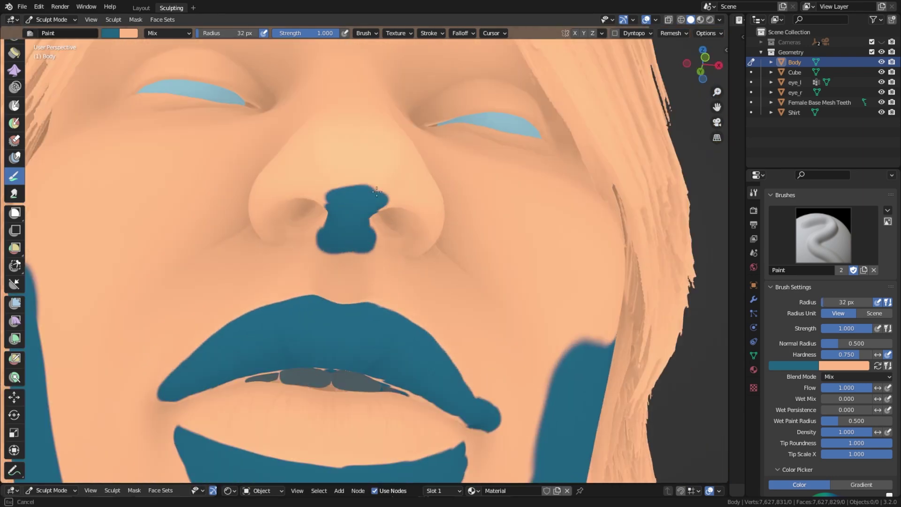
{"action": "left_click_drag", "start_coordinate": [610, 270], "coordinate": [439, 277]}
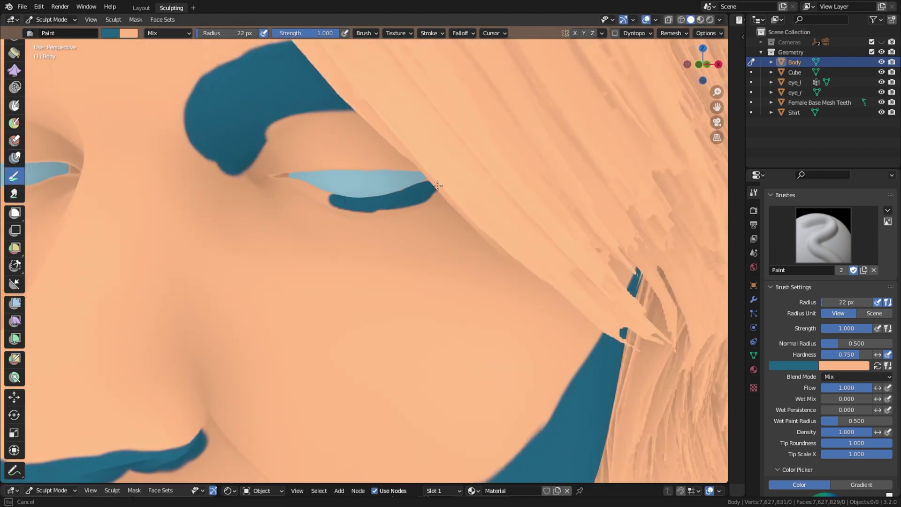
{"action": "left_click_drag", "start_coordinate": [434, 185], "coordinate": [463, 167]}
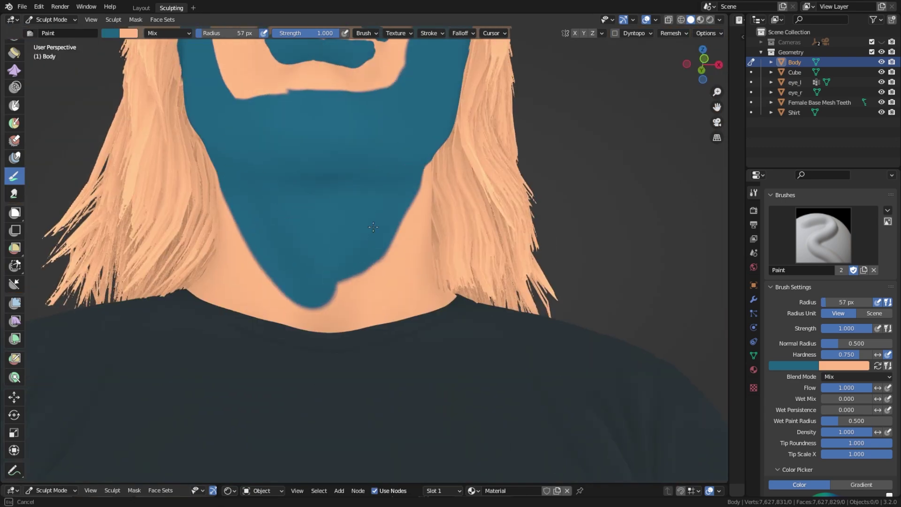
{"action": "middle_click_drag", "start_coordinate": [373, 227], "coordinate": [470, 225]}
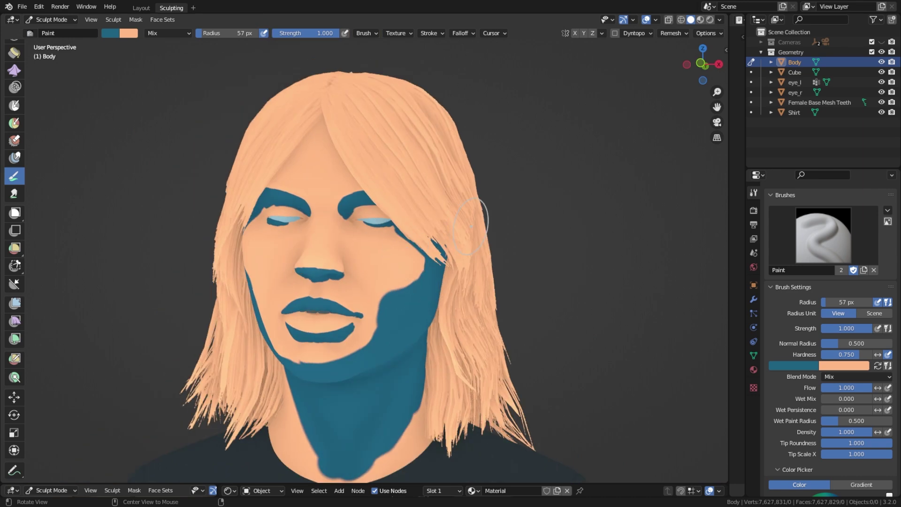
Pick a brighter blue paint colour for the hair and frame the front of the face
{"action": "left_click", "coordinate": [110, 33]}
{"action": "left_click", "coordinate": [154, 54]}
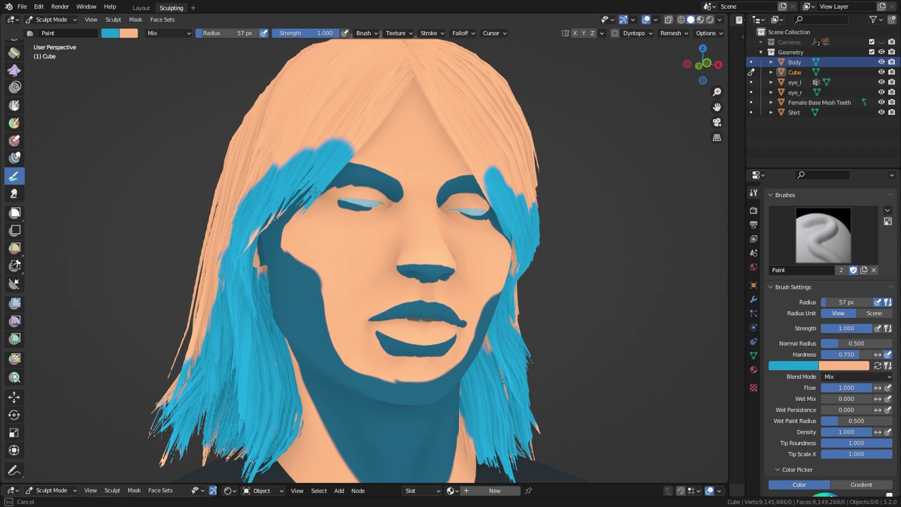
{"action": "mouse_move", "coordinate": [371, 244]}
{"action": "middle_mouse_down"}
{"action": "mouse_move", "coordinate": [359, 249]}
{"action": "mouse_move", "coordinate": [371, 319]}
{"action": "mouse_move", "coordinate": [452, 282]}
{"action": "mouse_move", "coordinate": [497, 276]}
{"action": "mouse_move", "coordinate": [369, 276]}
{"action": "middle_mouse_up"}
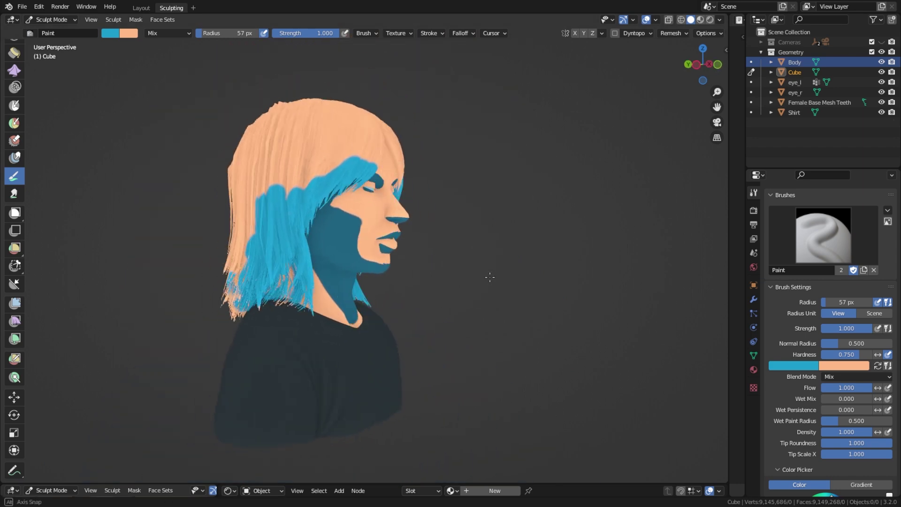
{"action": "scroll", "coordinate": [398, 268], "scroll_direction": "up", "scroll_amount": 2}
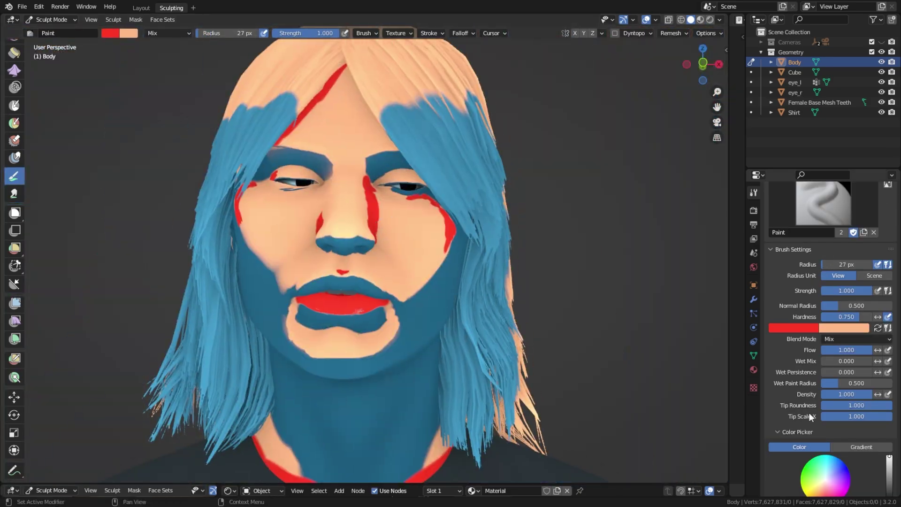
Choose a blue brush colour from the palette after trying a lighter orange
{"action": "scroll", "coordinate": [810, 416], "scroll_direction": "down", "scroll_amount": 5}
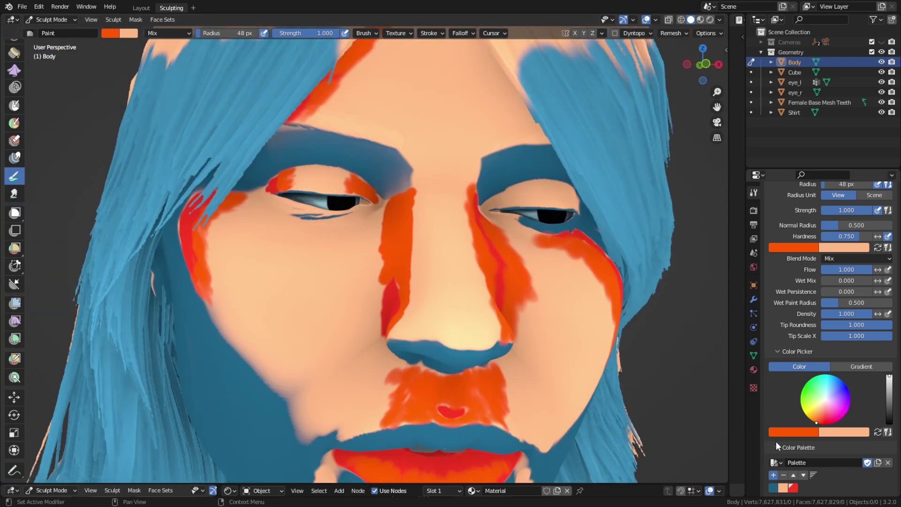
{"action": "left_click", "coordinate": [777, 432]}
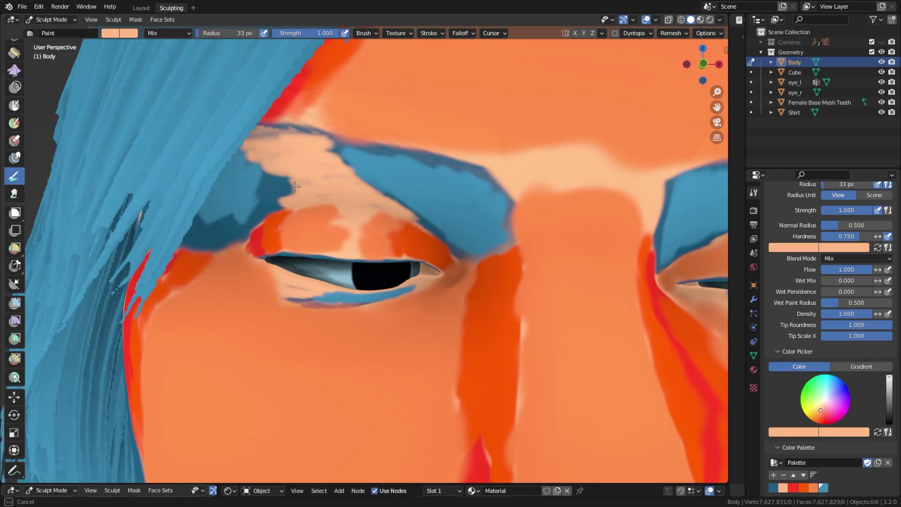
{"action": "left_click", "coordinate": [794, 432]}
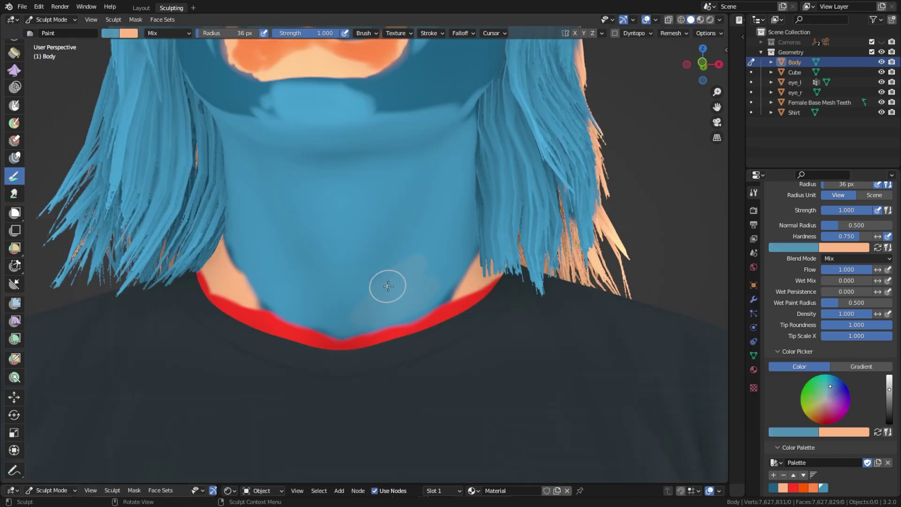
{"action": "left_click", "coordinate": [794, 432]}
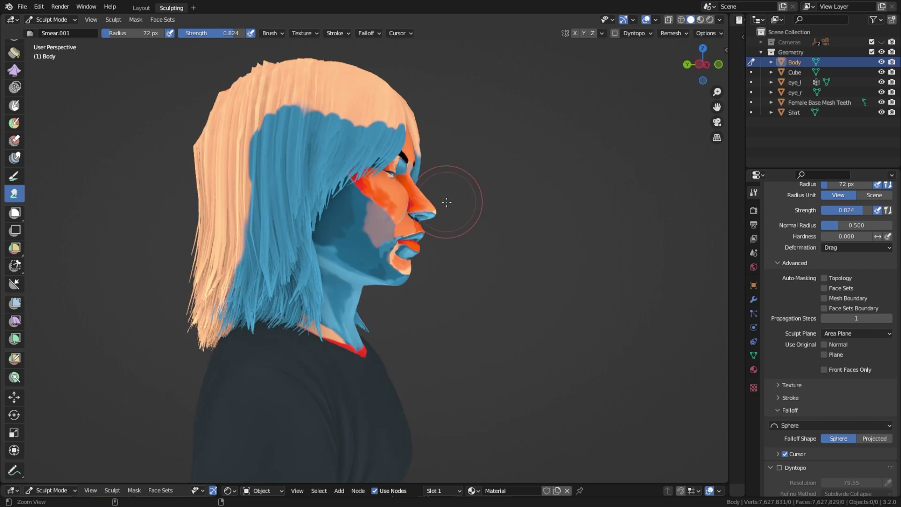
Orbit out to a three-quarter view of the head, then round to the front of the face
{"action": "middle_click_drag", "start_coordinate": [447, 202], "coordinate": [414, 244]}
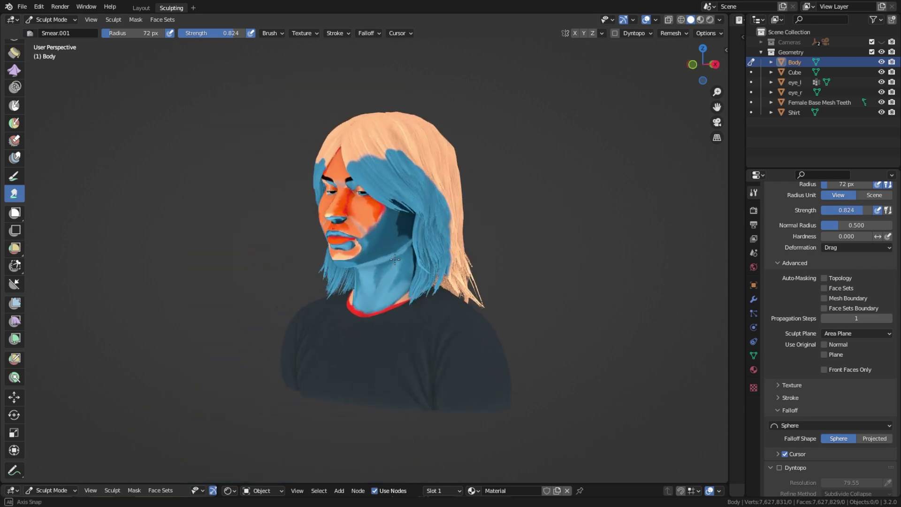
{"action": "middle_click_drag", "start_coordinate": [263, 261], "coordinate": [399, 254]}
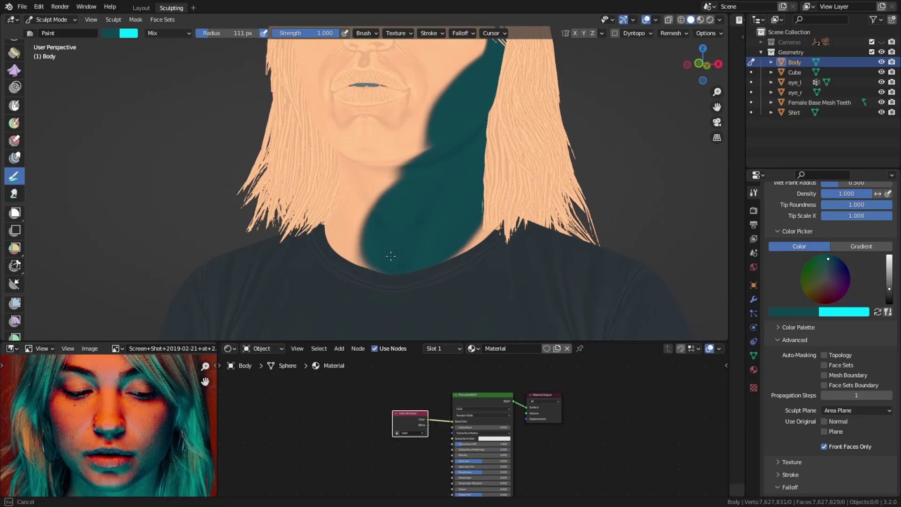
Sample the skin peach colour, then swap back to teal as the paint colour
{"action": "mouse_move", "coordinate": [394, 251]}
{"action": "middle_mouse_down"}
{"action": "mouse_move", "coordinate": [298, 202]}
{"action": "mouse_move", "coordinate": [332, 201]}
{"action": "mouse_move", "coordinate": [418, 171]}
{"action": "mouse_move", "coordinate": [418, 245]}
{"action": "middle_mouse_up"}
{"action": "key", "text": "s"}
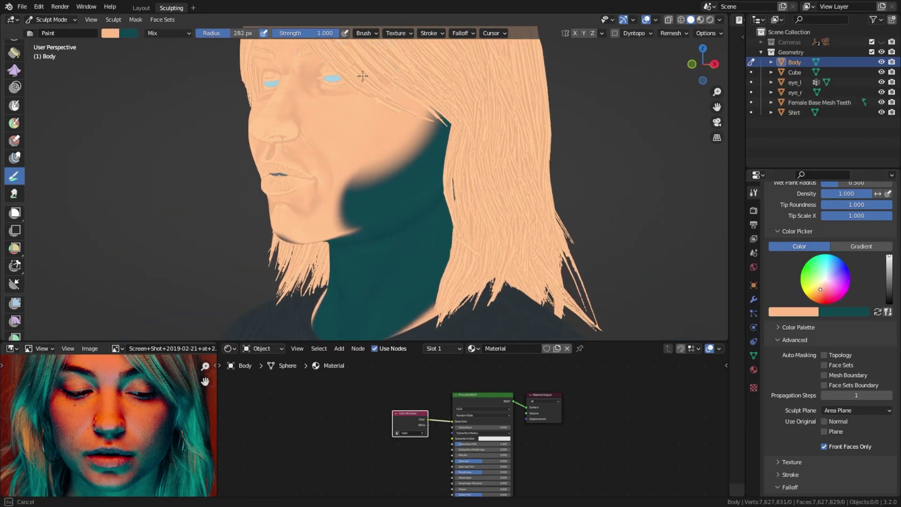
{"action": "key", "text": "x"}
{"action": "mouse_move", "coordinate": [466, 155]}
{"action": "middle_mouse_down"}
{"action": "mouse_move", "coordinate": [519, 195]}
{"action": "mouse_move", "coordinate": [426, 132]}
{"action": "mouse_move", "coordinate": [361, 151]}
{"action": "mouse_move", "coordinate": [362, 126]}
{"action": "middle_mouse_up"}
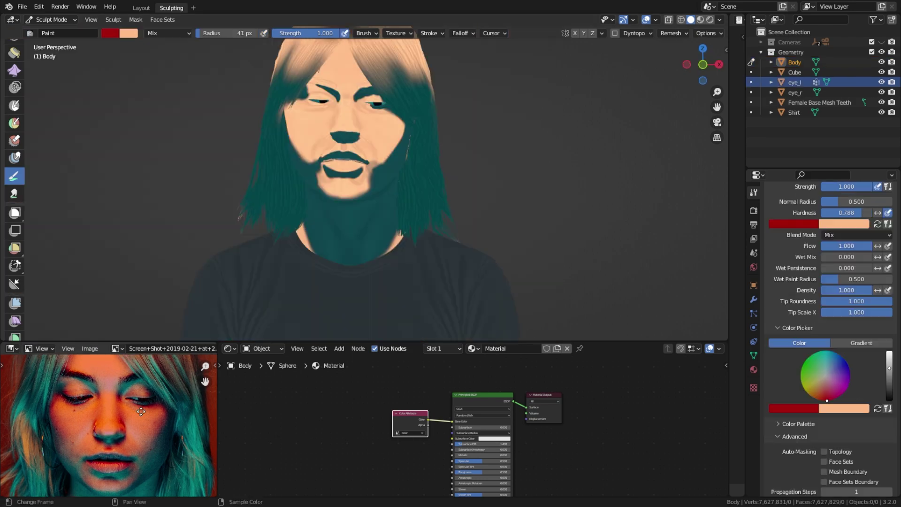
Set the brush blend mode to Hue and lower its strength to about 0.17
{"action": "left_click", "coordinate": [807, 235]}
{"action": "left_click", "coordinate": [837, 324]}
{"action": "key", "text": "shift+f"}
{"action": "mouse_move", "coordinate": [511, 227]}
{"action": "middle_mouse_down"}
{"action": "mouse_move", "coordinate": [324, 195]}
{"action": "mouse_move", "coordinate": [346, 188]}
{"action": "mouse_move", "coordinate": [333, 136]}
{"action": "middle_mouse_up"}
{"action": "left_click", "coordinate": [321, 197]}
Resize the brush and paint the lips a saturated red
{"action": "scroll", "coordinate": [328, 197], "scroll_direction": "up", "scroll_amount": 5}
{"action": "scroll", "coordinate": [302, 108], "scroll_direction": "down", "scroll_amount": 4}
{"action": "left_click", "coordinate": [433, 221]}
{"action": "middle_click_drag", "start_coordinate": [433, 220], "coordinate": [410, 227]}
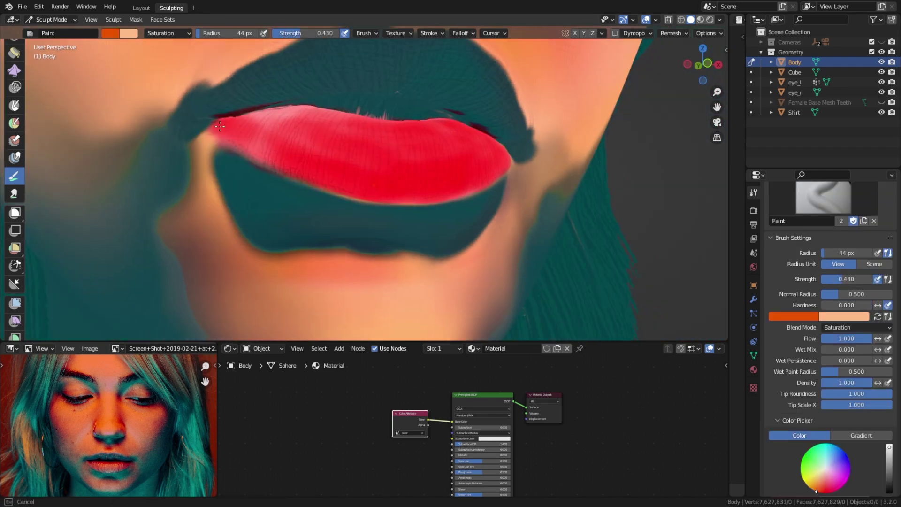
{"action": "middle_click_drag", "start_coordinate": [282, 169], "coordinate": [302, 163]}
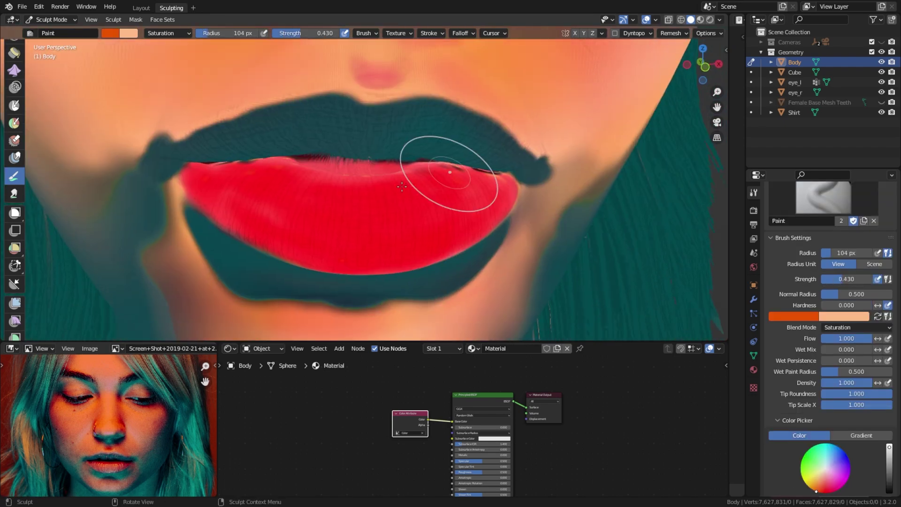
Resize the brush, review the cheek, lips and eyes, and sample teal from the model
{"action": "key", "text": "f"}
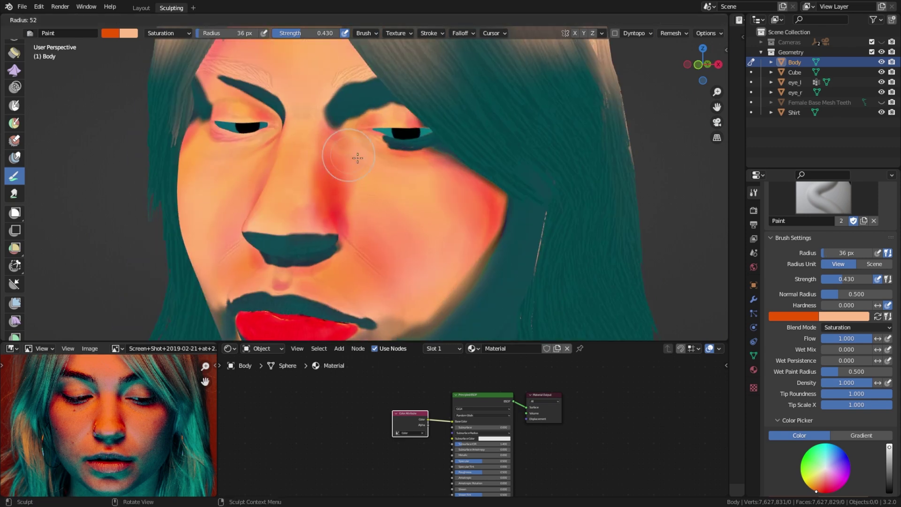
{"action": "left_click", "coordinate": [357, 158]}
{"action": "middle_click_drag", "start_coordinate": [357, 158], "coordinate": [319, 194]}
{"action": "mouse_move", "coordinate": [279, 138]}
{"action": "middle_mouse_down"}
{"action": "mouse_move", "coordinate": [300, 150]}
{"action": "mouse_move", "coordinate": [338, 141]}
{"action": "mouse_move", "coordinate": [392, 187]}
{"action": "mouse_move", "coordinate": [361, 185]}
{"action": "middle_mouse_up"}
{"action": "scroll", "coordinate": [378, 287], "scroll_direction": "down", "scroll_amount": 5}
{"action": "scroll", "coordinate": [372, 261], "scroll_direction": "up", "scroll_amount": 3}
{"action": "scroll", "coordinate": [372, 261], "scroll_direction": "up", "scroll_amount": 3}
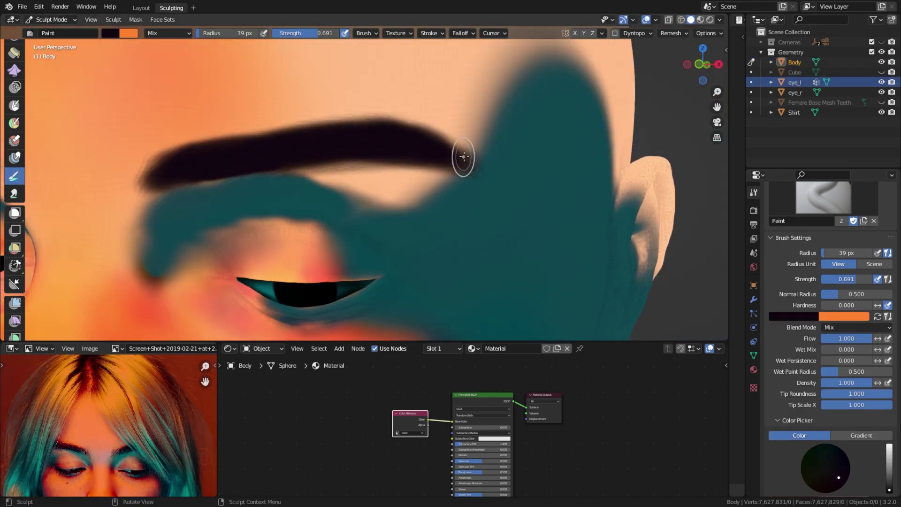
{"action": "middle_click_drag", "start_coordinate": [464, 157], "coordinate": [343, 136]}
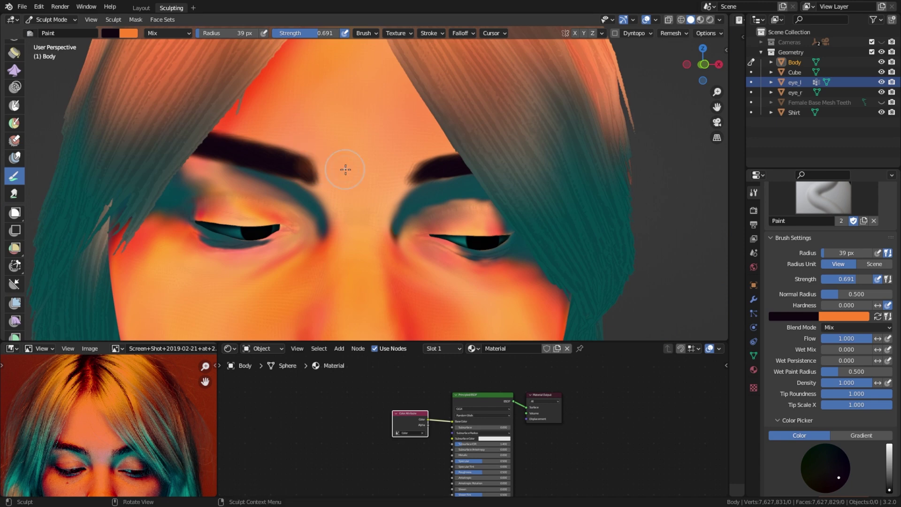
{"action": "key", "text": "shift+f"}
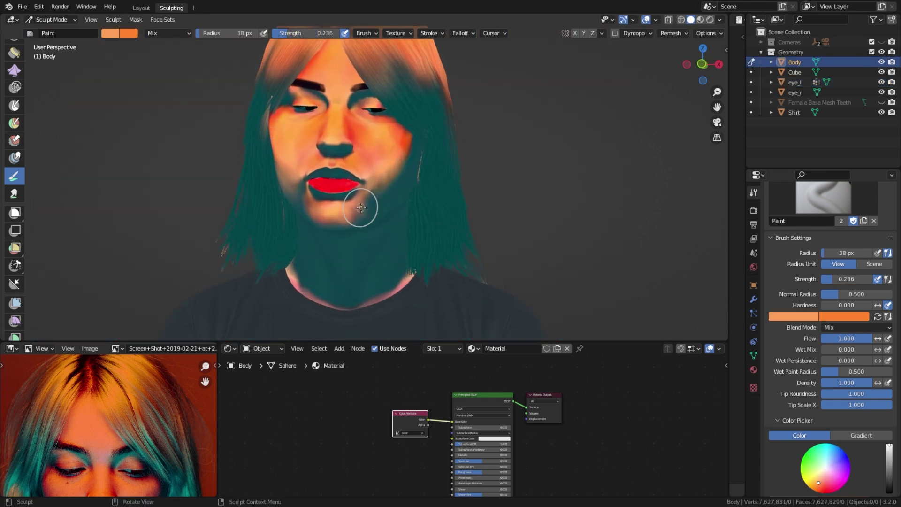
{"action": "middle_click_drag", "start_coordinate": [368, 216], "coordinate": [523, 227]}
{"action": "key", "text": "s"}
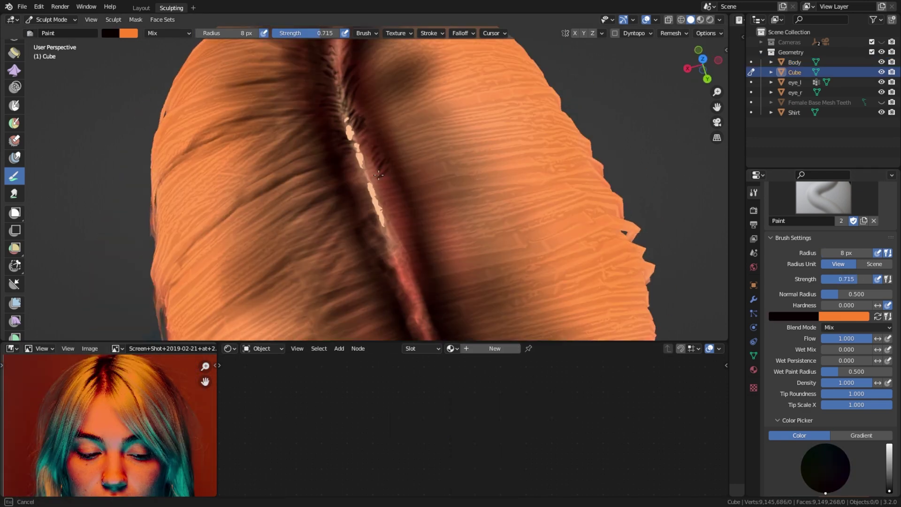
Orbit around the top of the hair along its parting to a side view
{"action": "middle_click_drag", "start_coordinate": [331, 207], "coordinate": [321, 221]}
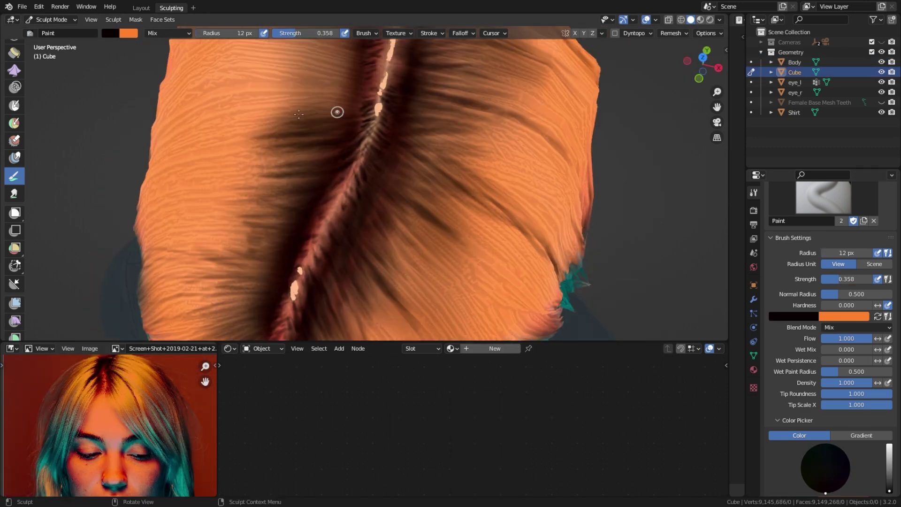
{"action": "middle_click_drag", "start_coordinate": [337, 111], "coordinate": [368, 125]}
{"action": "middle_click_drag", "start_coordinate": [346, 167], "coordinate": [315, 171]}
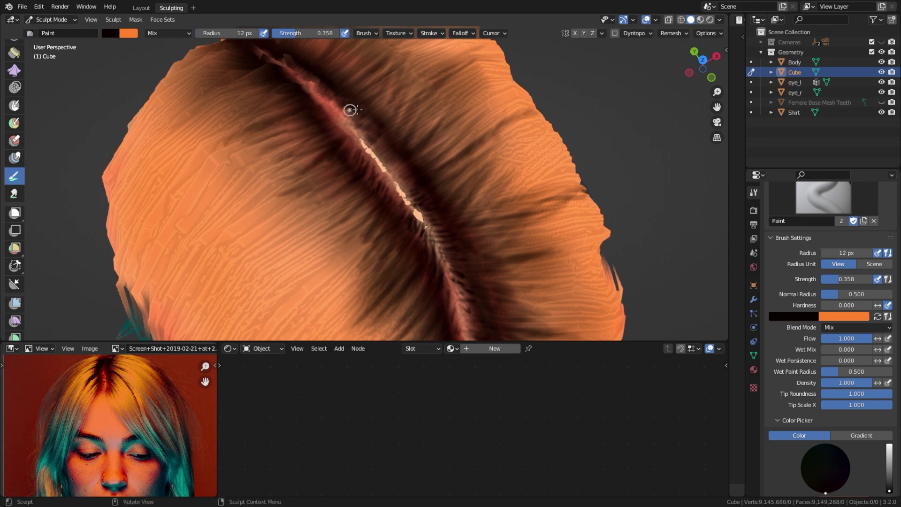
{"action": "middle_click_drag", "start_coordinate": [334, 106], "coordinate": [378, 248]}
{"action": "mouse_move", "coordinate": [356, 164]}
{"action": "middle_mouse_down"}
{"action": "mouse_move", "coordinate": [324, 228]}
{"action": "mouse_move", "coordinate": [338, 263]}
{"action": "middle_mouse_up"}
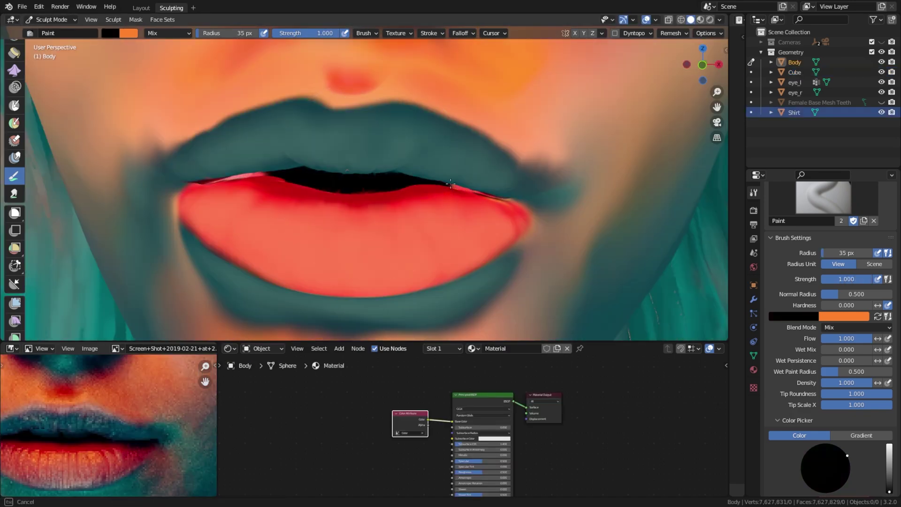
Zoom in on the lips, reframe around the lower lip and corner, then close in on the eyebrow
{"action": "middle_click_drag", "start_coordinate": [450, 184], "coordinate": [419, 161]}
{"action": "scroll", "coordinate": [477, 173], "scroll_direction": "up", "scroll_amount": 2}
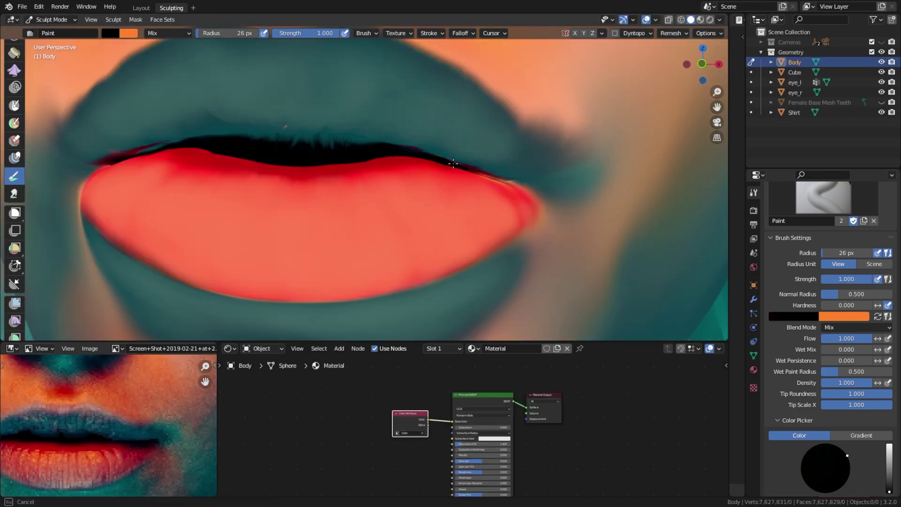
{"action": "scroll", "coordinate": [472, 192], "scroll_direction": "up", "scroll_amount": 1}
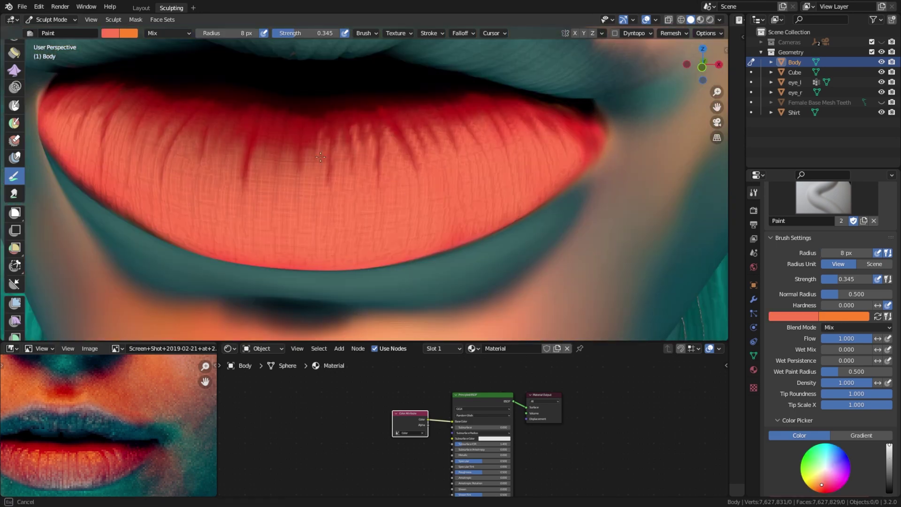
{"action": "middle_click_drag", "start_coordinate": [320, 156], "coordinate": [394, 131]}
{"action": "middle_click_drag", "start_coordinate": [507, 126], "coordinate": [403, 126]}
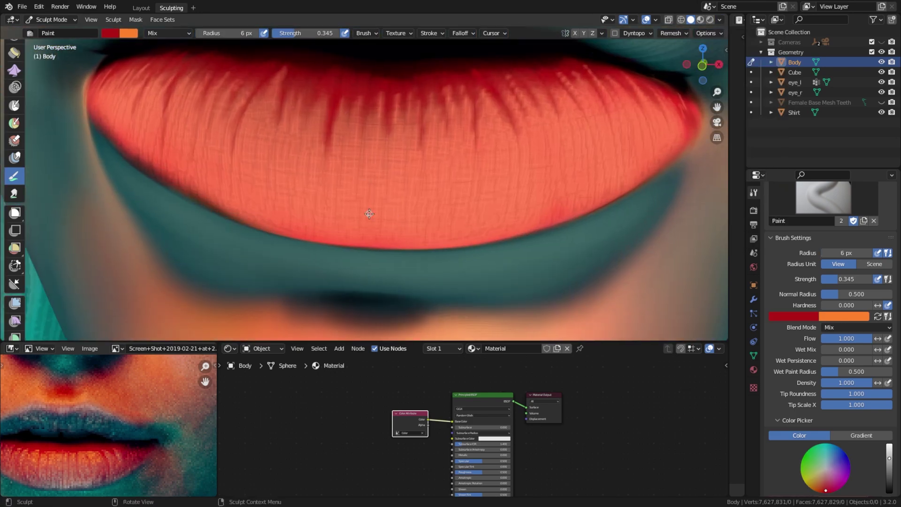
{"action": "middle_click_drag", "start_coordinate": [369, 214], "coordinate": [450, 161]}
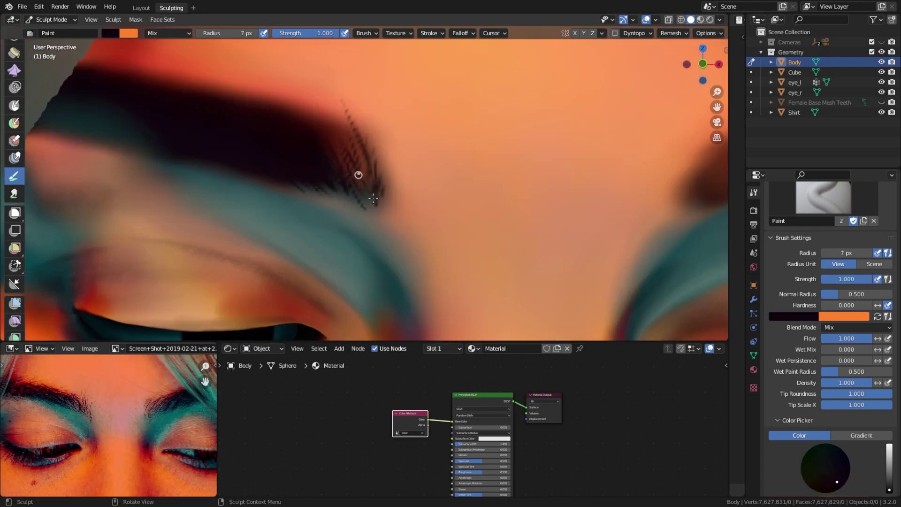
{"action": "middle_click_drag", "start_coordinate": [373, 198], "coordinate": [349, 114]}
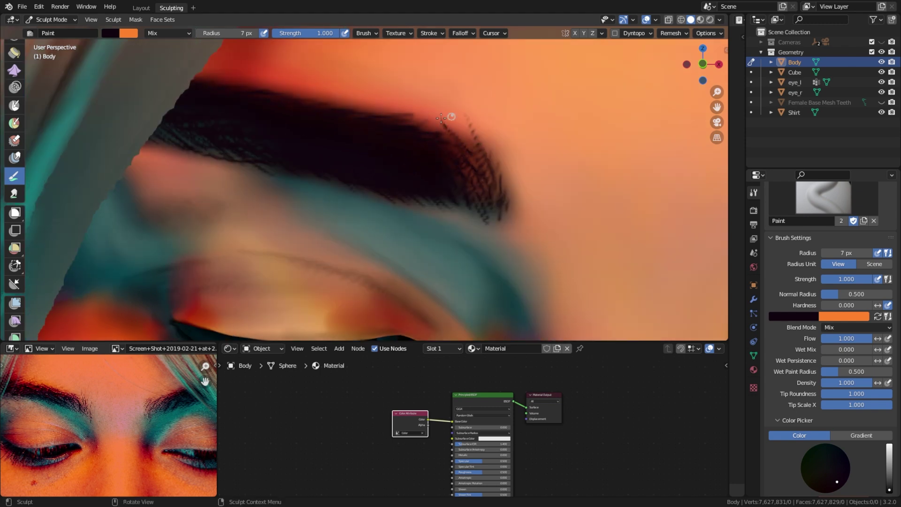
Pan along the eyebrow and down from the eyes to centre the lips and nose
{"action": "middle_click_drag", "start_coordinate": [296, 154], "coordinate": [373, 144], "text": "shift"}
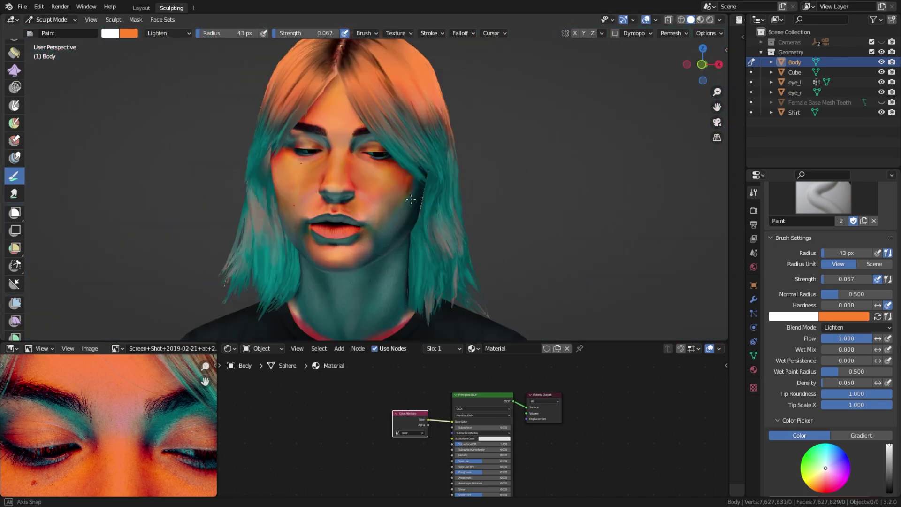
{"action": "middle_click_drag", "start_coordinate": [411, 199], "coordinate": [436, 109]}
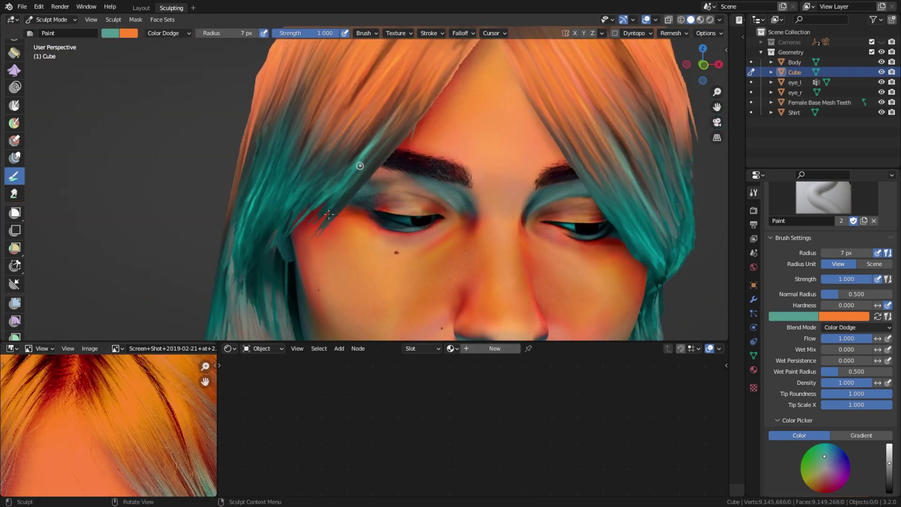
{"action": "middle_click_drag", "start_coordinate": [317, 235], "coordinate": [271, 252], "text": "shift"}
{"action": "middle_click_drag", "start_coordinate": [339, 227], "coordinate": [265, 234], "text": "shift"}
Sample a grey colour from the model and orbit out around to the back of the head
{"action": "key", "text": "s"}
{"action": "scroll", "coordinate": [335, 155], "scroll_direction": "down", "scroll_amount": 3}
{"action": "mouse_move", "coordinate": [335, 154]}
{"action": "middle_mouse_down"}
{"action": "mouse_move", "coordinate": [464, 191]}
{"action": "mouse_move", "coordinate": [458, 193]}
{"action": "mouse_move", "coordinate": [465, 155]}
{"action": "middle_mouse_up"}
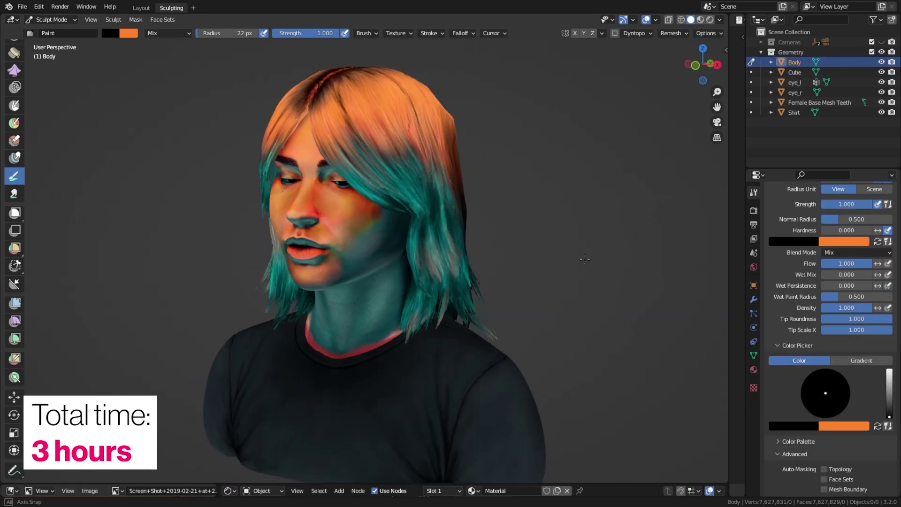
{"action": "middle_click_drag", "start_coordinate": [583, 258], "coordinate": [184, 258]}
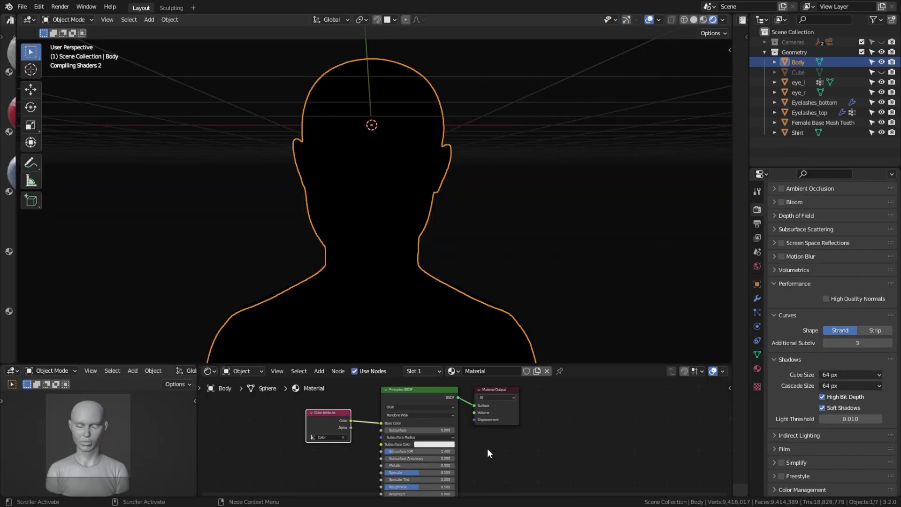
Add an Emission shader fed by the head's colour attribute and connect it to the Material Output Surface
{"action": "middle_click_drag", "start_coordinate": [487, 447], "coordinate": [550, 447]}
{"action": "key", "text": "shift+a"}
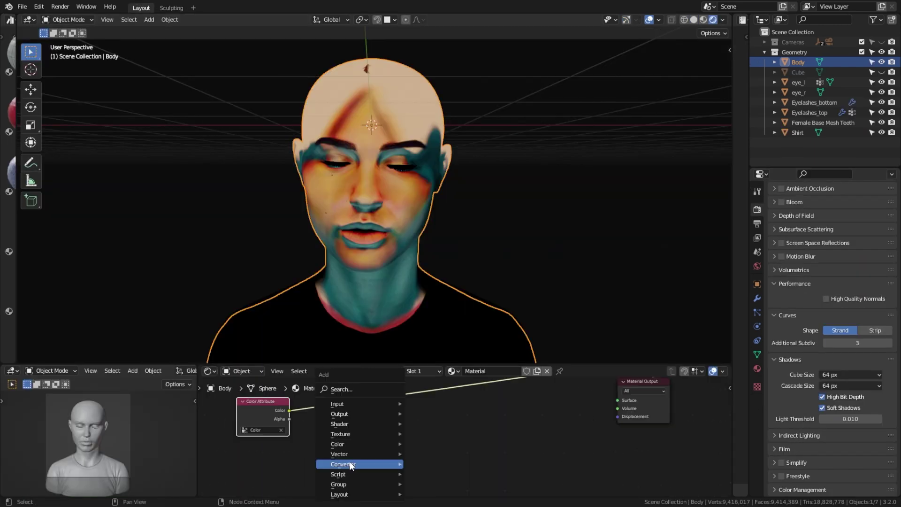
{"action": "mouse_move", "coordinate": [342, 424]}
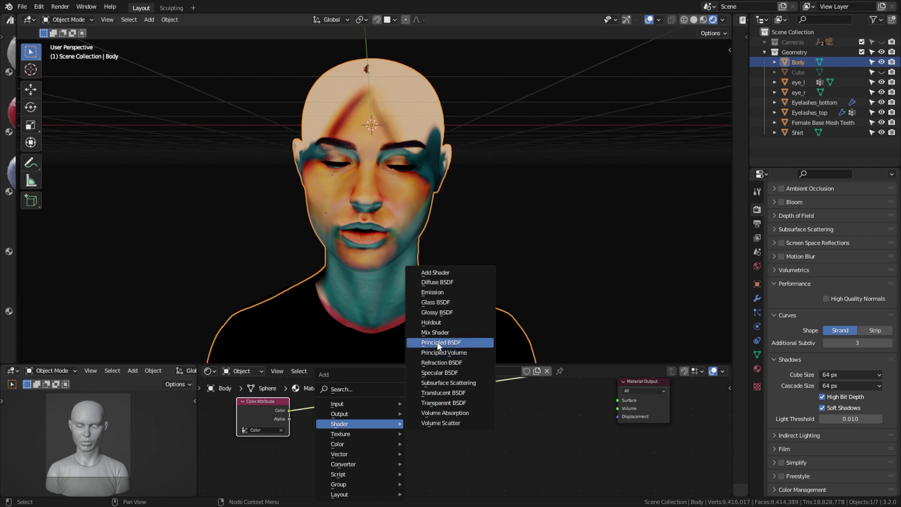
{"action": "left_click", "coordinate": [435, 292]}
{"action": "left_click", "coordinate": [357, 416]}
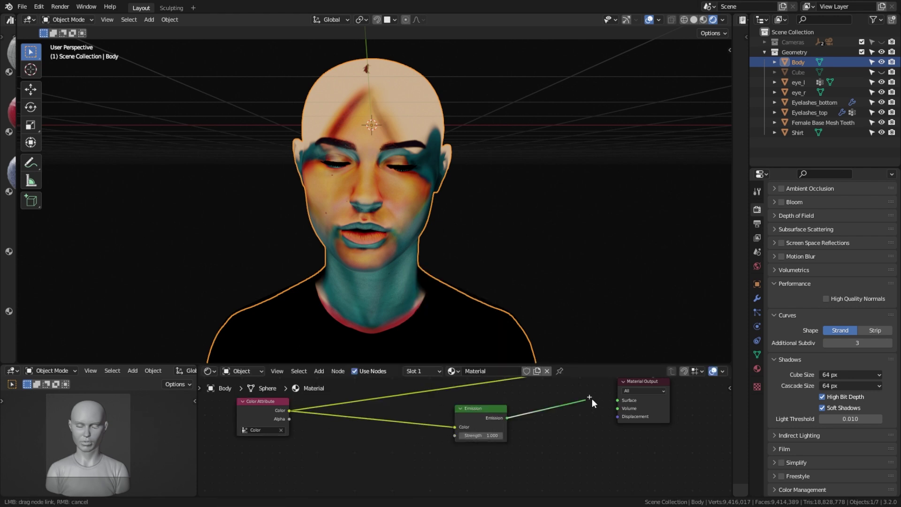
{"action": "left_click_drag", "start_coordinate": [607, 397], "coordinate": [621, 396]}
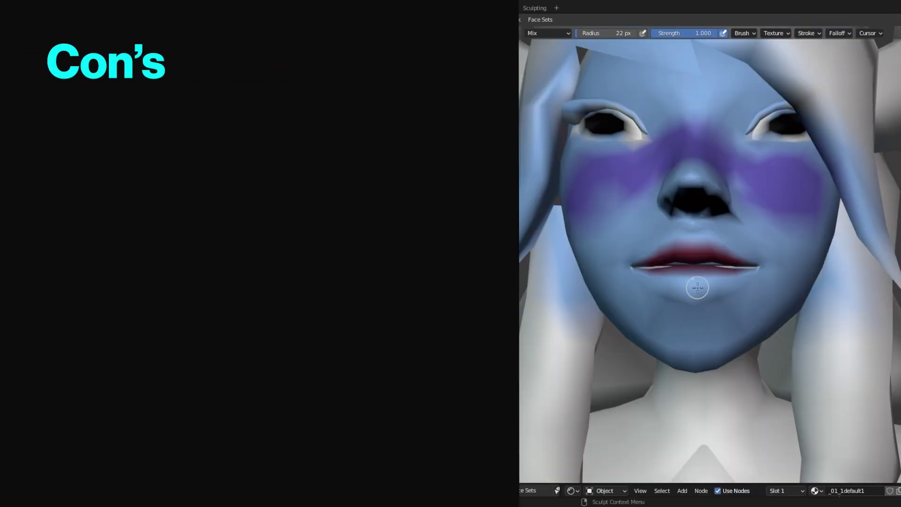
Paint red across the lower lip and remesh the sphere at a 0.002324 m voxel size
{"action": "left_click_drag", "start_coordinate": [696, 287], "coordinate": [678, 281]}
{"action": "left_click_drag", "start_coordinate": [746, 273], "coordinate": [653, 277]}
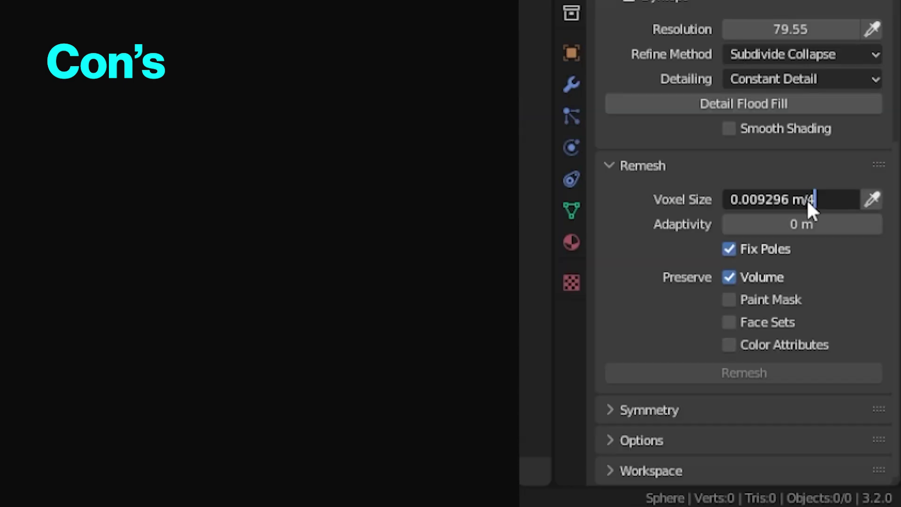
{"action": "key", "text": "Return"}
{"action": "left_click", "coordinate": [662, 376]}
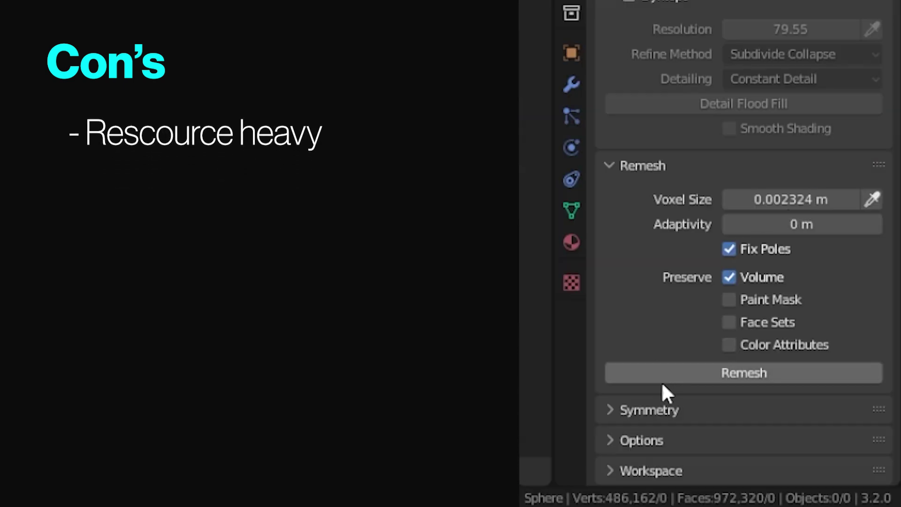
{"action": "left_click", "coordinate": [728, 374]}
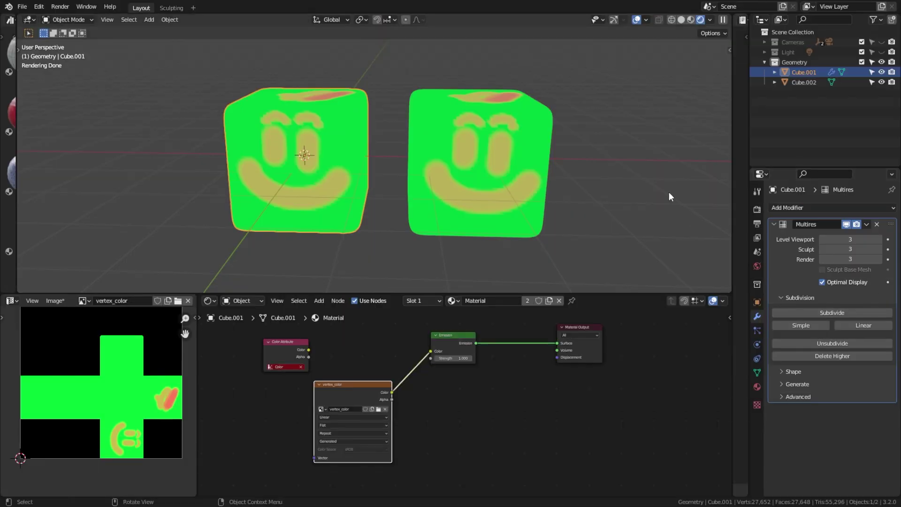
Paint green strokes on the sphere and toggle base-mesh sculpting to check the paint colours
{"action": "left_click", "coordinate": [660, 189]}
{"action": "mouse_move", "coordinate": [580, 182]}
{"action": "middle_mouse_down"}
{"action": "mouse_move", "coordinate": [506, 194]}
{"action": "mouse_move", "coordinate": [359, 180]}
{"action": "mouse_move", "coordinate": [483, 177]}
{"action": "mouse_move", "coordinate": [553, 187]}
{"action": "middle_mouse_up"}
{"action": "scroll", "coordinate": [443, 210], "scroll_direction": "down", "scroll_amount": 3}
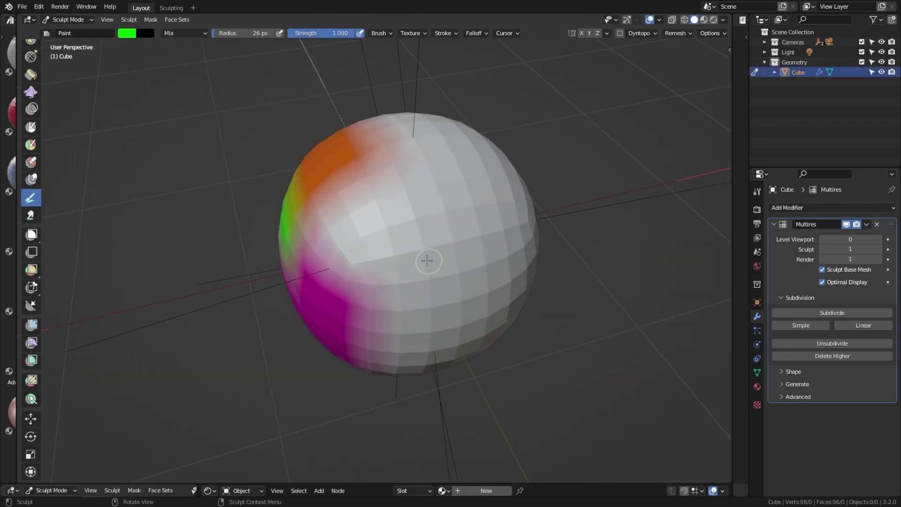
{"action": "left_click_drag", "start_coordinate": [428, 261], "coordinate": [452, 248]}
{"action": "left_click_drag", "start_coordinate": [450, 205], "coordinate": [441, 205]}
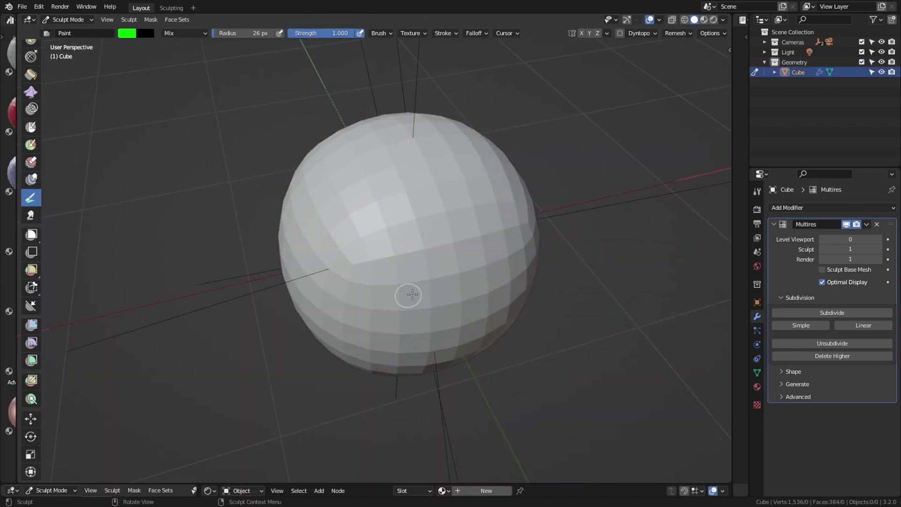
{"action": "middle_click_drag", "start_coordinate": [412, 292], "coordinate": [557, 259]}
{"action": "left_click", "coordinate": [824, 268]}
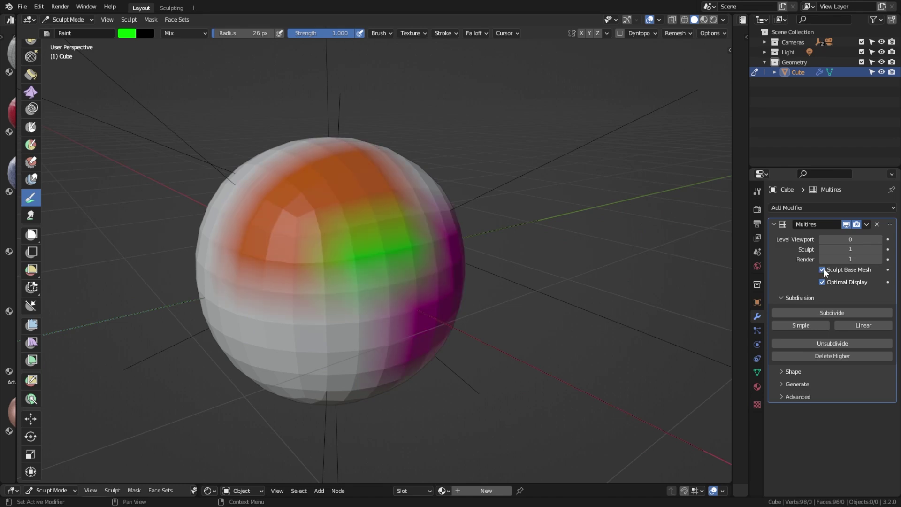
{"action": "left_click", "coordinate": [822, 269]}
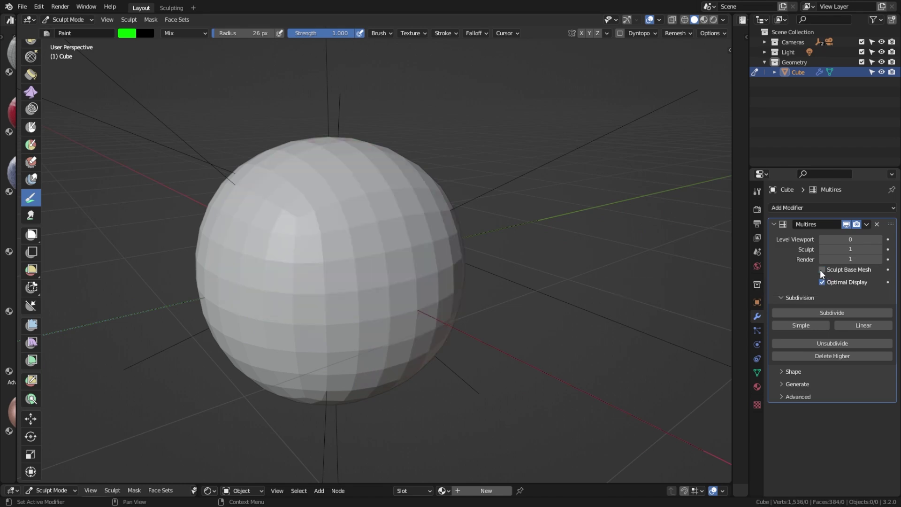
{"action": "key", "text": "ctrl+z"}
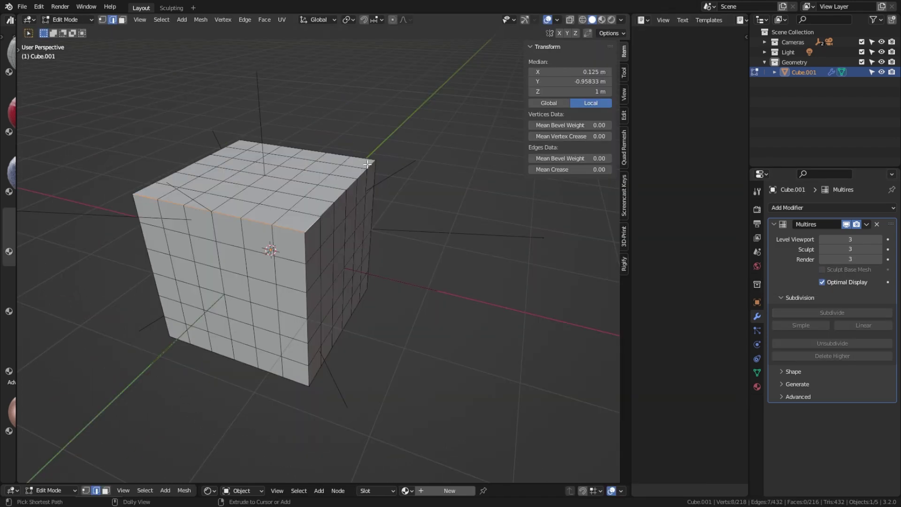
Unwrap the cube's UVs, duplicate it alongside, and apply the copy's Multires modifier
{"action": "mouse_move", "coordinate": [329, 211]}
{"action": "middle_mouse_down"}
{"action": "mouse_move", "coordinate": [477, 195]}
{"action": "mouse_move", "coordinate": [353, 209]}
{"action": "middle_mouse_up"}
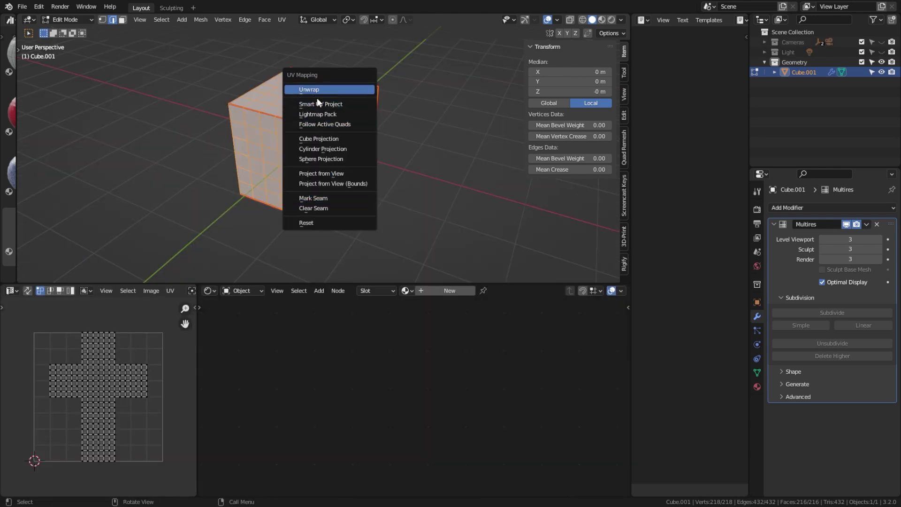
{"action": "left_click", "coordinate": [324, 115]}
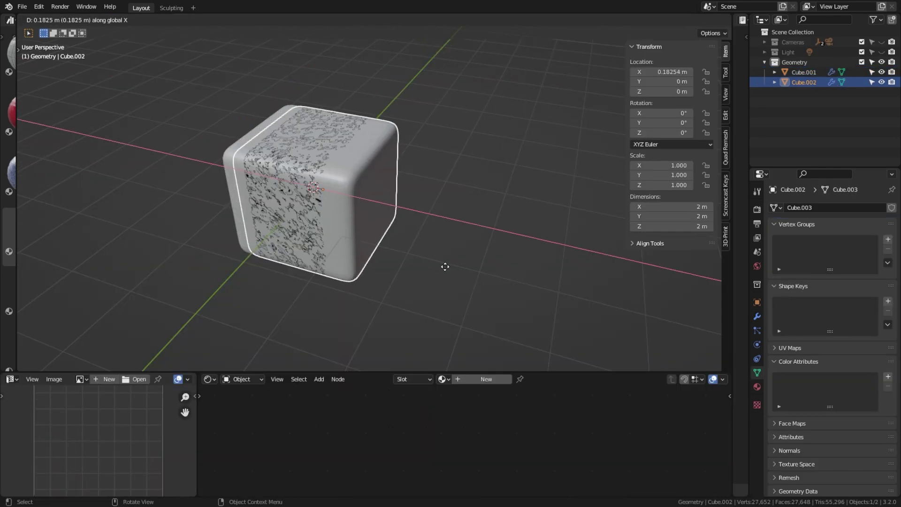
{"action": "left_click", "coordinate": [600, 297]}
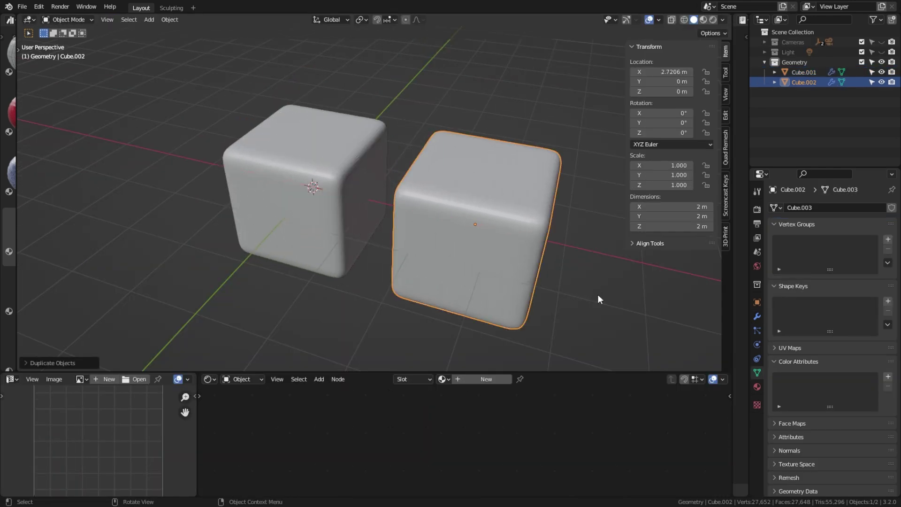
{"action": "middle_click_drag", "start_coordinate": [599, 298], "coordinate": [498, 273], "text": "shift"}
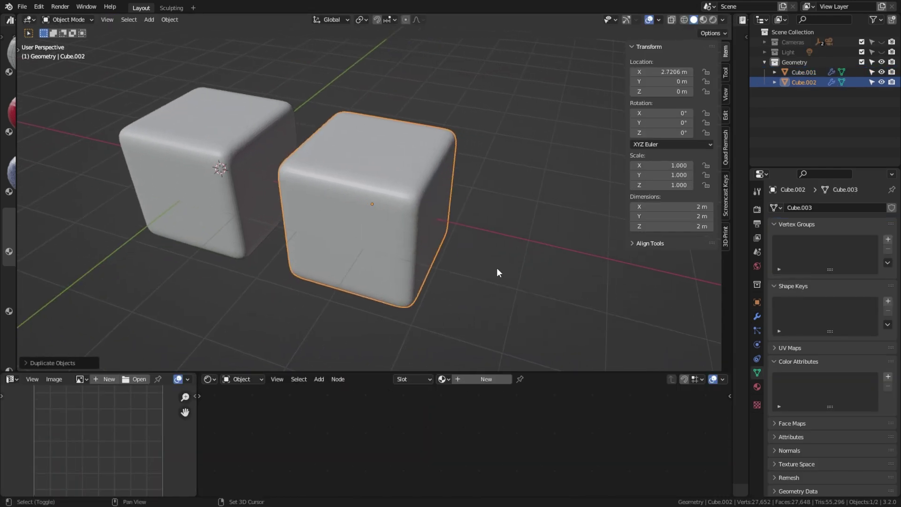
{"action": "left_click", "coordinate": [757, 315]}
{"action": "key", "text": "ctrl+a"}
{"action": "key", "text": "Tab"}
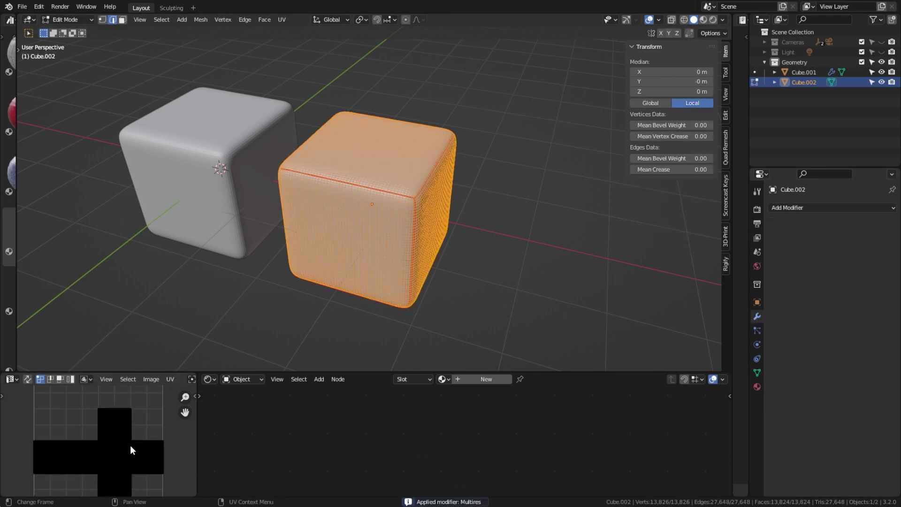
Paint a brown smiley face with eyes, smile and eyebrows on the cube's front
{"action": "scroll", "coordinate": [131, 445], "scroll_direction": "up", "scroll_amount": 2}
{"action": "scroll", "coordinate": [128, 457], "scroll_direction": "down", "scroll_amount": 3}
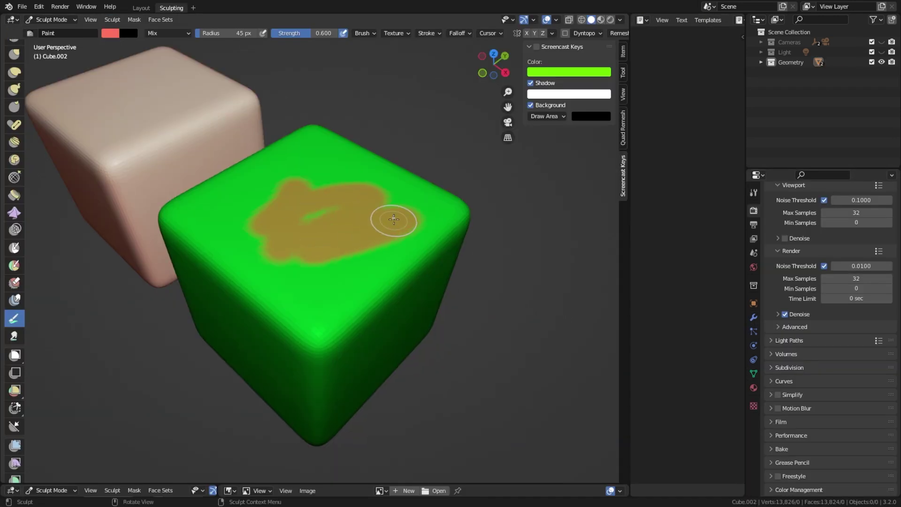
{"action": "mouse_move", "coordinate": [383, 219]}
{"action": "left_mouse_down"}
{"action": "mouse_move", "coordinate": [413, 217]}
{"action": "mouse_move", "coordinate": [301, 251]}
{"action": "left_mouse_up"}
{"action": "middle_click_drag", "start_coordinate": [302, 252], "coordinate": [330, 162]}
{"action": "left_click_drag", "start_coordinate": [330, 162], "coordinate": [324, 219]}
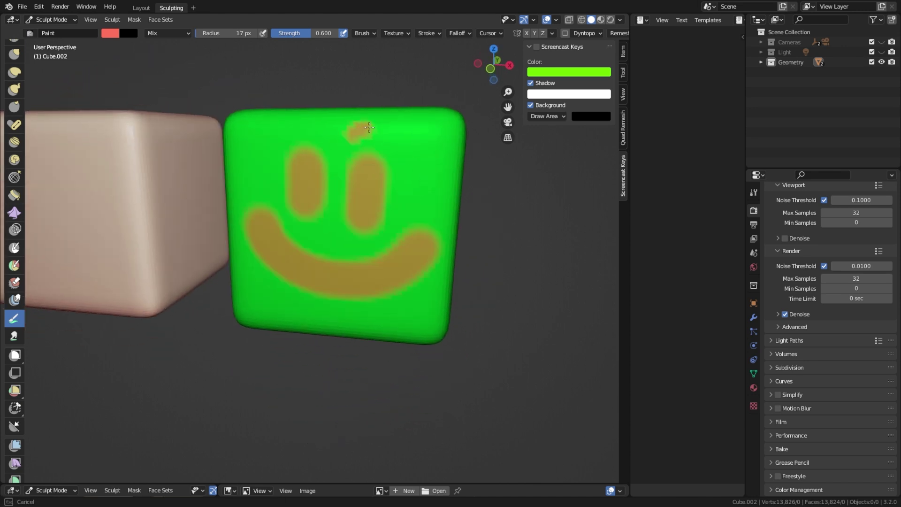
{"action": "mouse_move", "coordinate": [351, 141]}
{"action": "left_mouse_down"}
{"action": "mouse_move", "coordinate": [396, 146]}
{"action": "mouse_move", "coordinate": [290, 140]}
{"action": "left_mouse_up"}
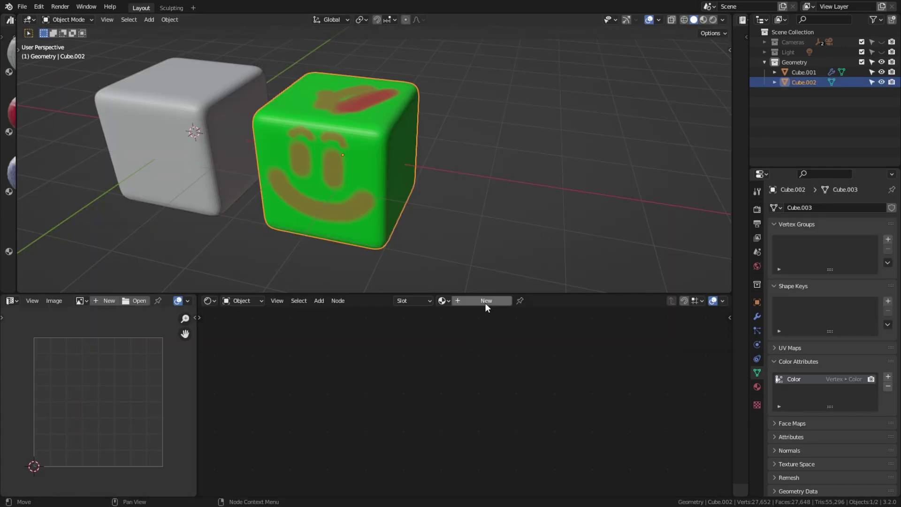
Create a new material wiring a Color Attribute node through Emission into the Material Output
{"action": "left_click", "coordinate": [483, 300]}
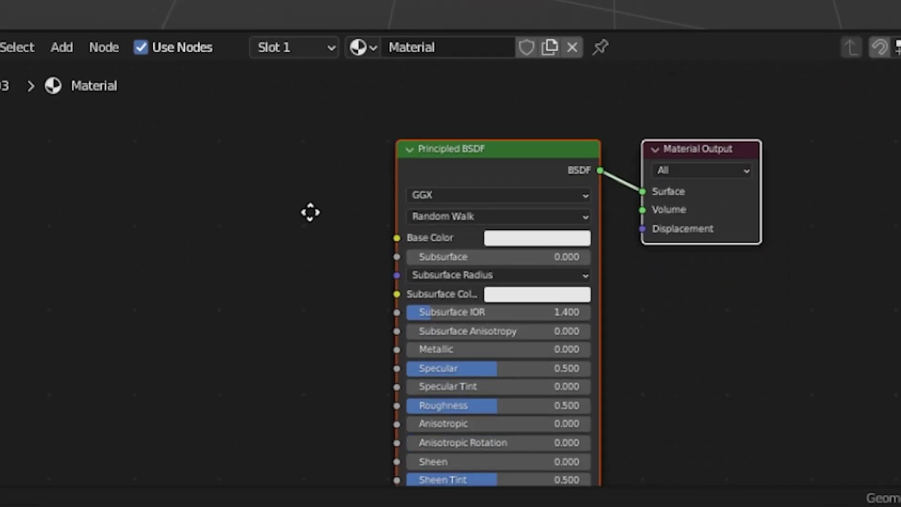
{"action": "scroll", "coordinate": [311, 212], "scroll_direction": "down", "scroll_amount": 2}
{"action": "key", "text": "shift+a"}
{"action": "mouse_move", "coordinate": [169, 232]}
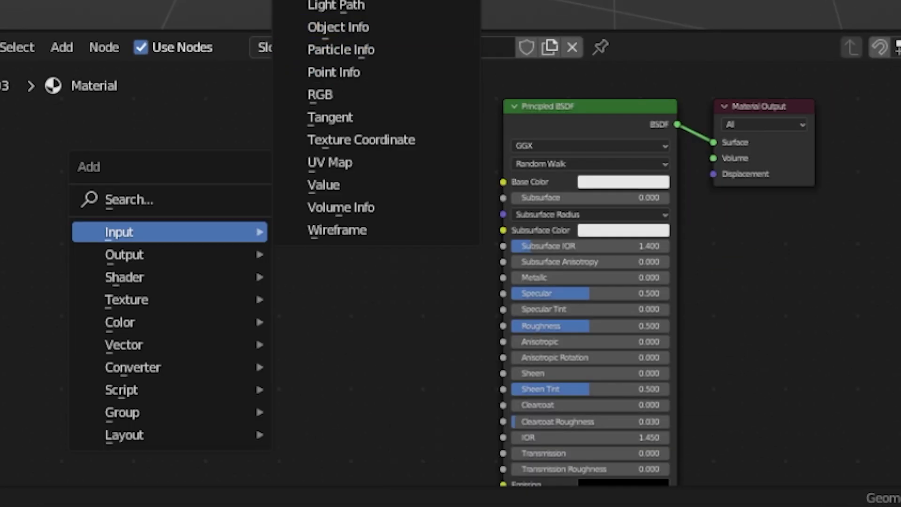
{"action": "left_click", "coordinate": [338, 0]}
{"action": "left_click", "coordinate": [74, 243]}
{"action": "left_click", "coordinate": [75, 242]}
{"action": "left_click_drag", "start_coordinate": [156, 204], "coordinate": [382, 210]}
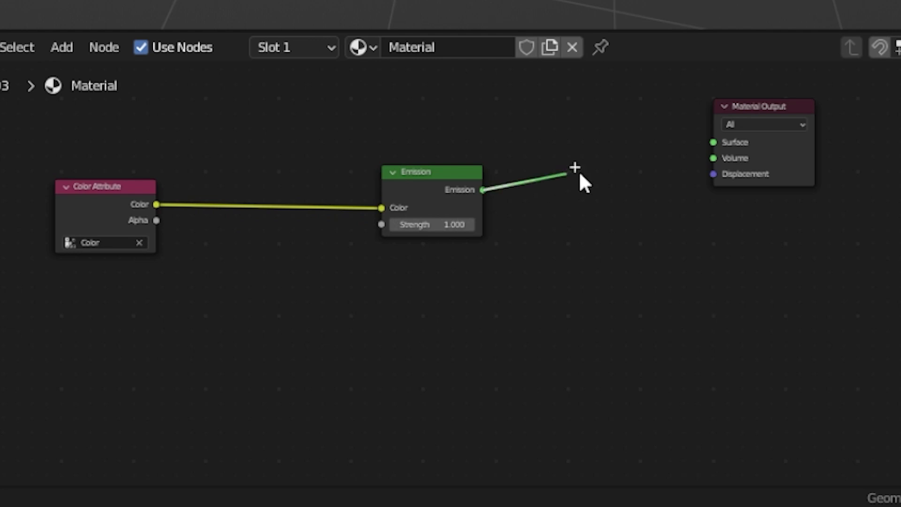
{"action": "left_click_drag", "start_coordinate": [580, 175], "coordinate": [713, 142]}
{"action": "left_click_drag", "start_coordinate": [410, 176], "coordinate": [459, 128]}
{"action": "left_click_drag", "start_coordinate": [142, 190], "coordinate": [359, 130]}
Add an Image Texture node with a new vertex_color image
{"action": "key", "text": "shift+a"}
{"action": "mouse_move", "coordinate": [352, 304]}
{"action": "left_click", "coordinate": [537, 122]}
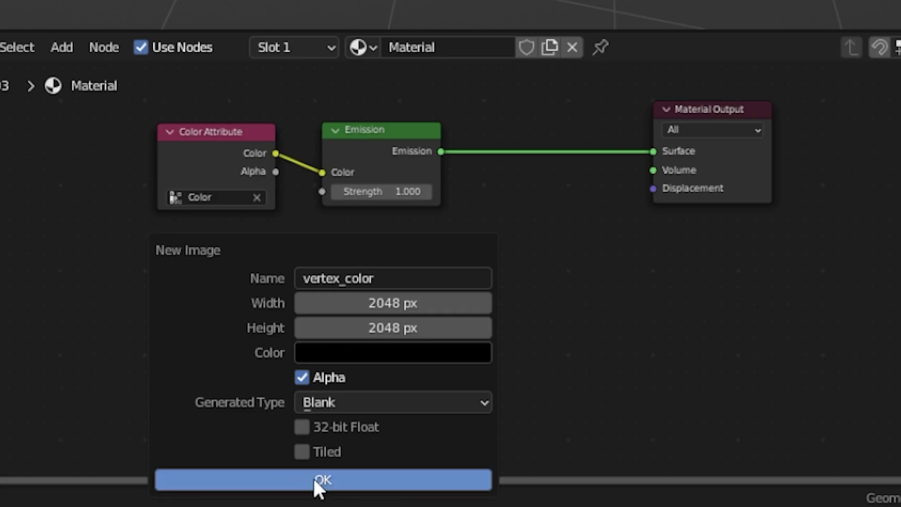
{"action": "left_click", "coordinate": [314, 477]}
Bake the cube's painted colours into the image with Bake Type set to Emit
{"action": "left_click", "coordinate": [583, 100]}
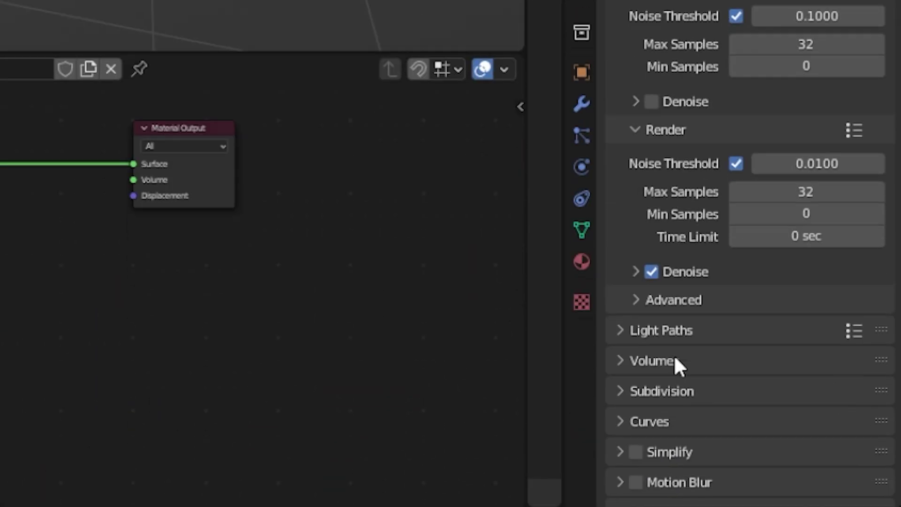
{"action": "scroll", "coordinate": [674, 358], "scroll_direction": "down", "scroll_amount": 5}
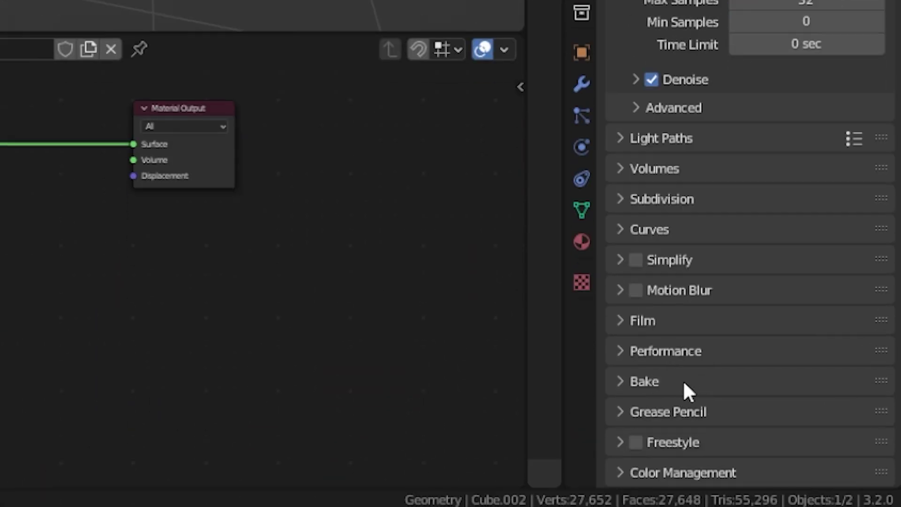
{"action": "left_click", "coordinate": [683, 399]}
{"action": "scroll", "coordinate": [683, 325], "scroll_direction": "down", "scroll_amount": 8}
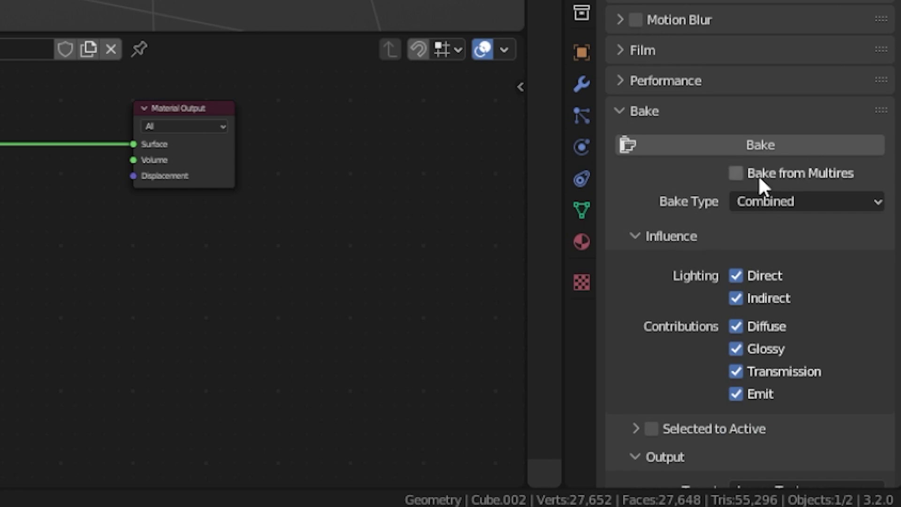
{"action": "left_click", "coordinate": [766, 202]}
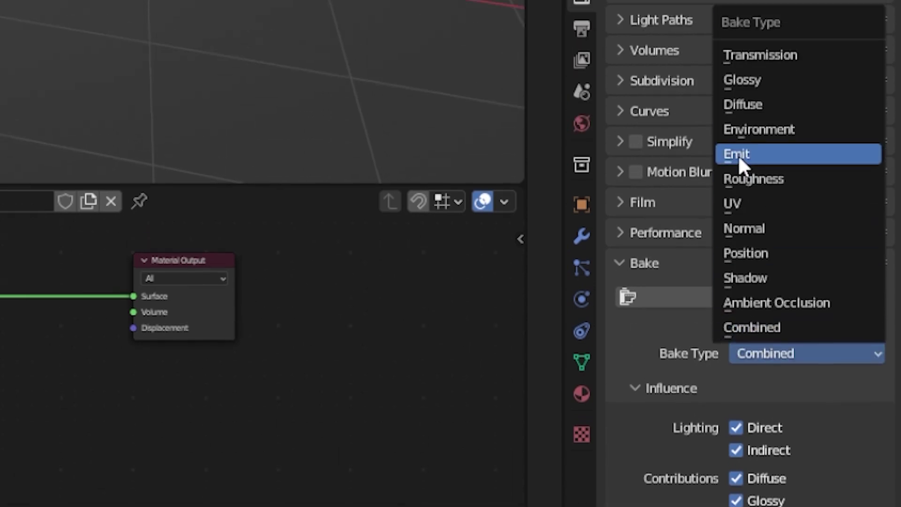
{"action": "left_click", "coordinate": [737, 154]}
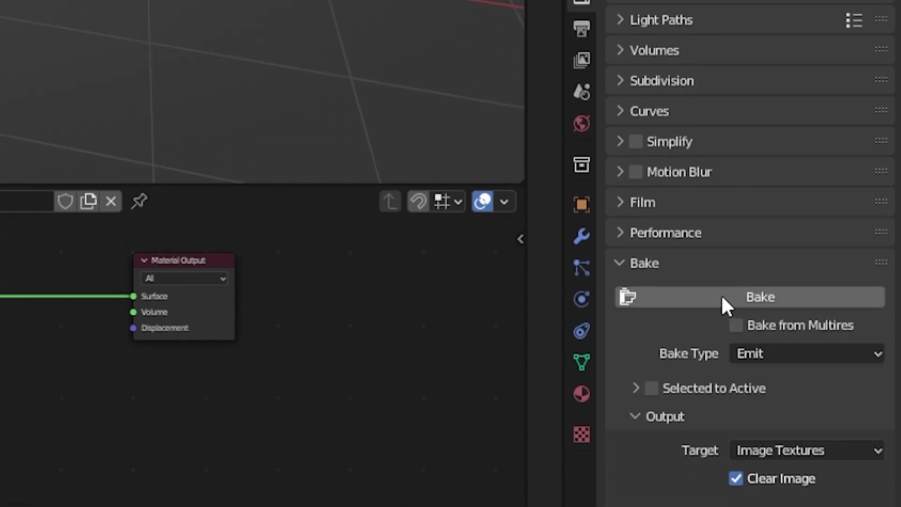
{"action": "left_click", "coordinate": [722, 296]}
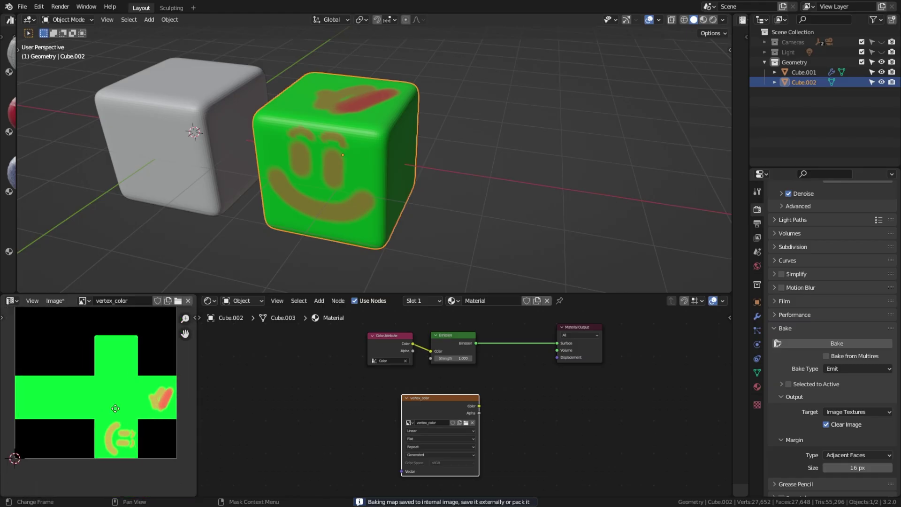
Replace the Color Attribute link with the baked vertex_color image into Emission's Color
{"action": "left_click_drag", "start_coordinate": [432, 160], "coordinate": [399, 158]}
{"action": "left_click_drag", "start_coordinate": [416, 351], "coordinate": [415, 352]}
{"action": "left_click_drag", "start_coordinate": [390, 336], "coordinate": [286, 342]}
{"action": "left_click_drag", "start_coordinate": [458, 406], "coordinate": [430, 351]}
Switch to Rendered shading and compare Cube.001 and Cube.002 side by side
{"action": "key", "text": "z"}
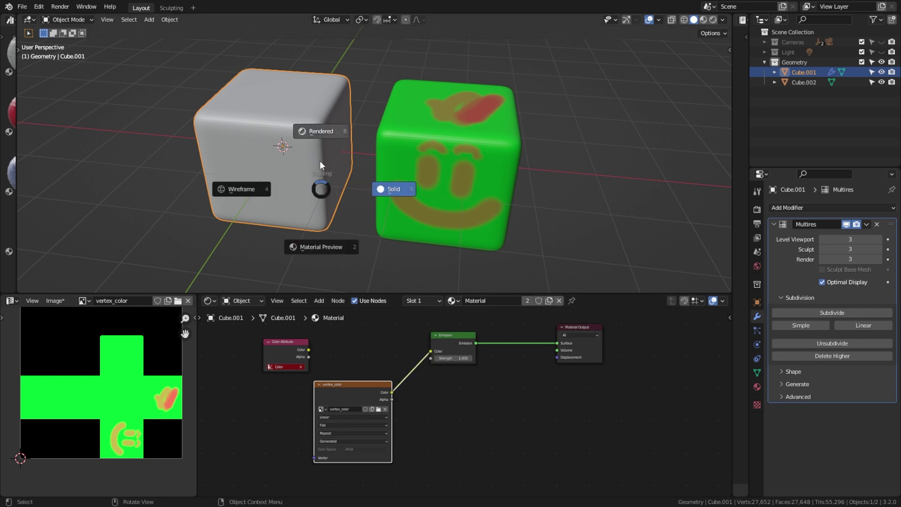
{"action": "key", "text": "8"}
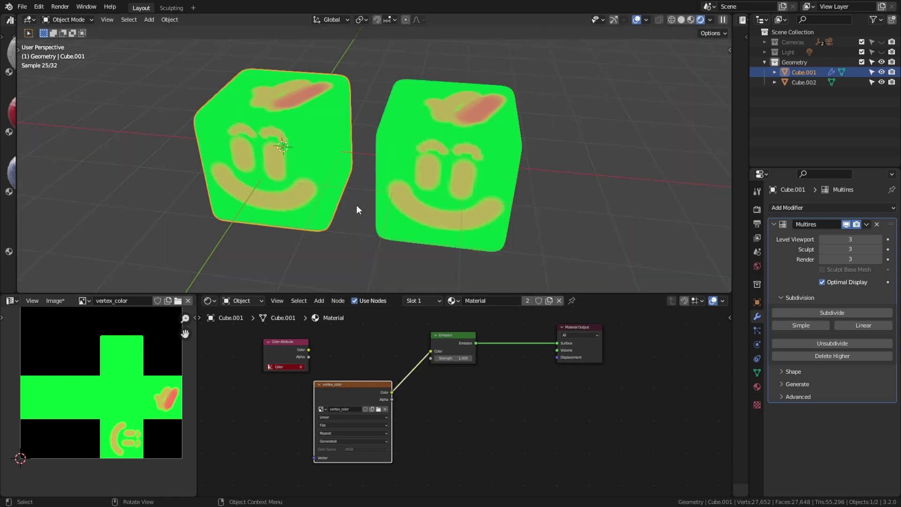
{"action": "mouse_move", "coordinate": [364, 206]}
{"action": "middle_mouse_down"}
{"action": "mouse_move", "coordinate": [404, 189]}
{"action": "mouse_move", "coordinate": [619, 167]}
{"action": "middle_mouse_up"}
{"action": "left_click", "coordinate": [355, 265]}
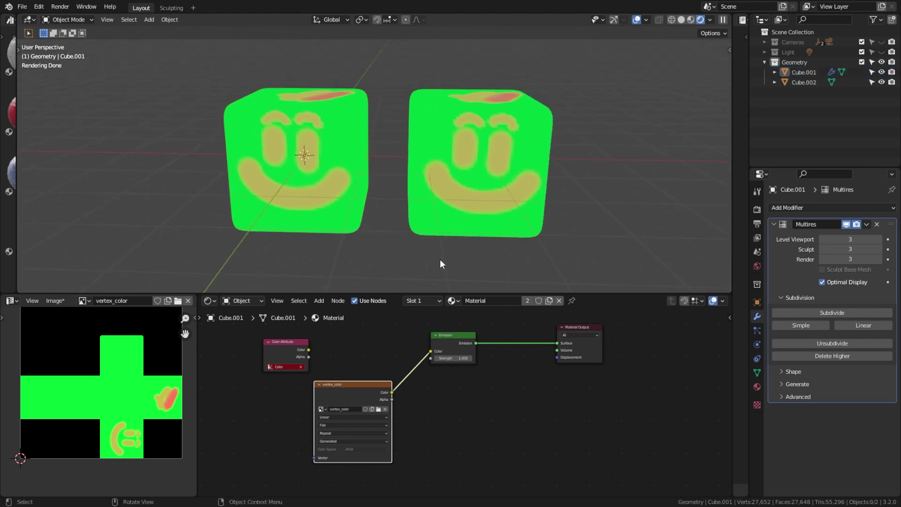
{"action": "left_click", "coordinate": [501, 155]}
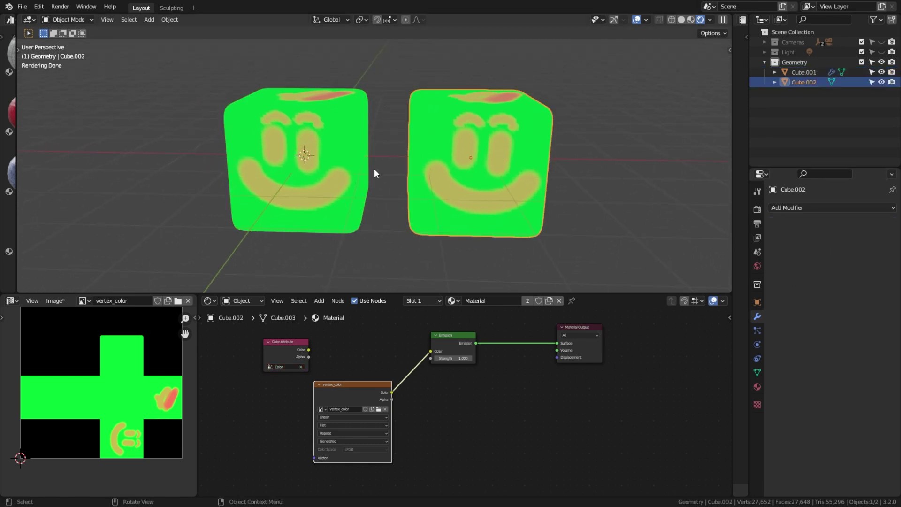
{"action": "left_click", "coordinate": [313, 161]}
{"action": "left_click", "coordinate": [495, 148]}
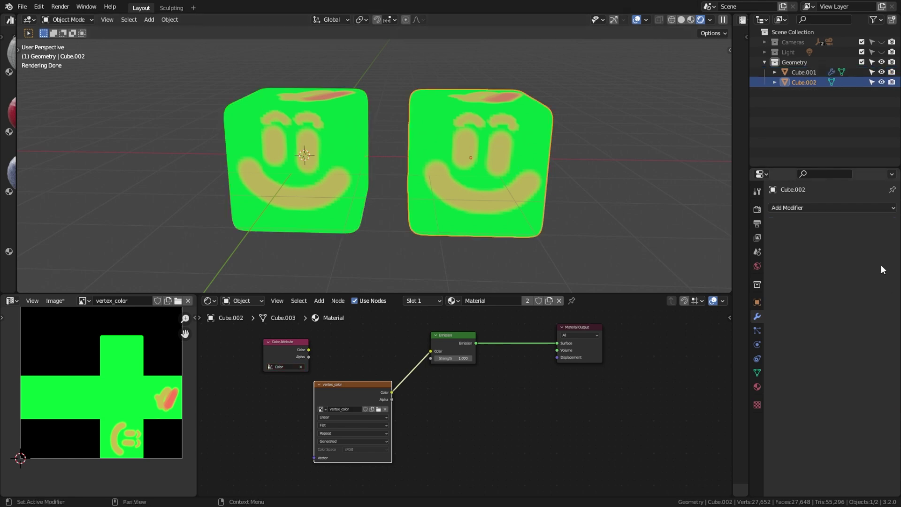
{"action": "left_click", "coordinate": [289, 184]}
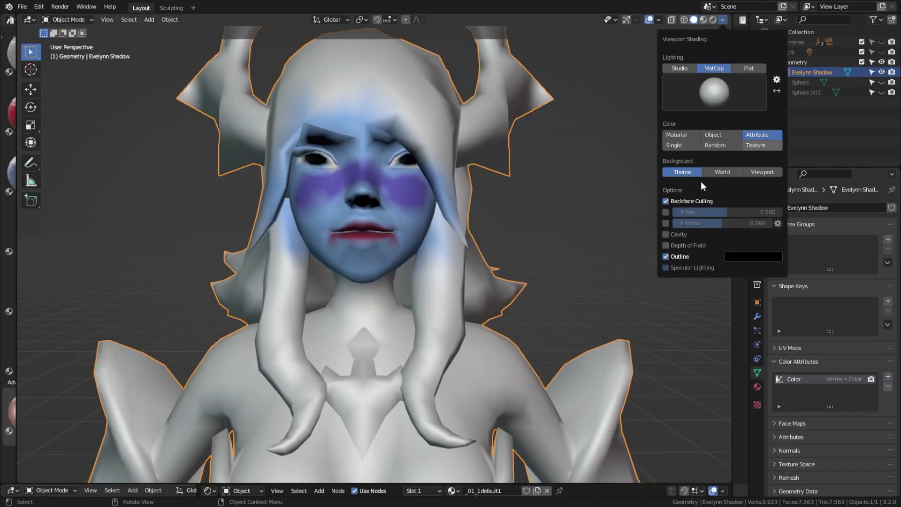
Switch the character to texture display and adjust the male body's Multires viewport level
{"action": "left_click", "coordinate": [685, 178]}
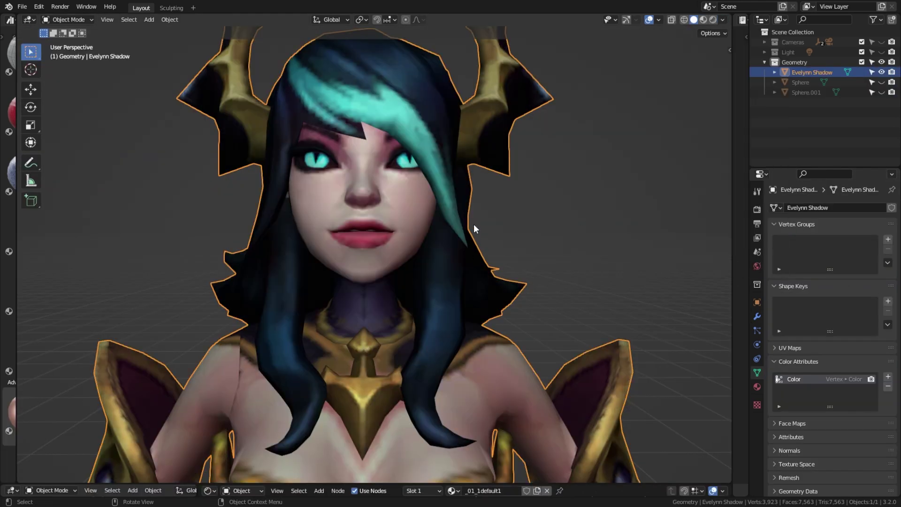
{"action": "scroll", "coordinate": [471, 229], "scroll_direction": "down", "scroll_amount": 4}
{"action": "middle_click_drag", "start_coordinate": [439, 266], "coordinate": [413, 233]}
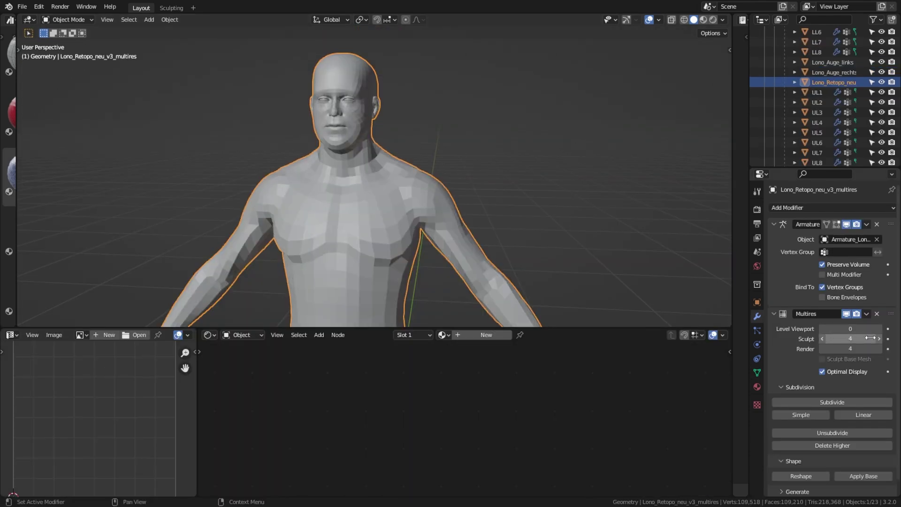
{"action": "left_click", "coordinate": [879, 330]}
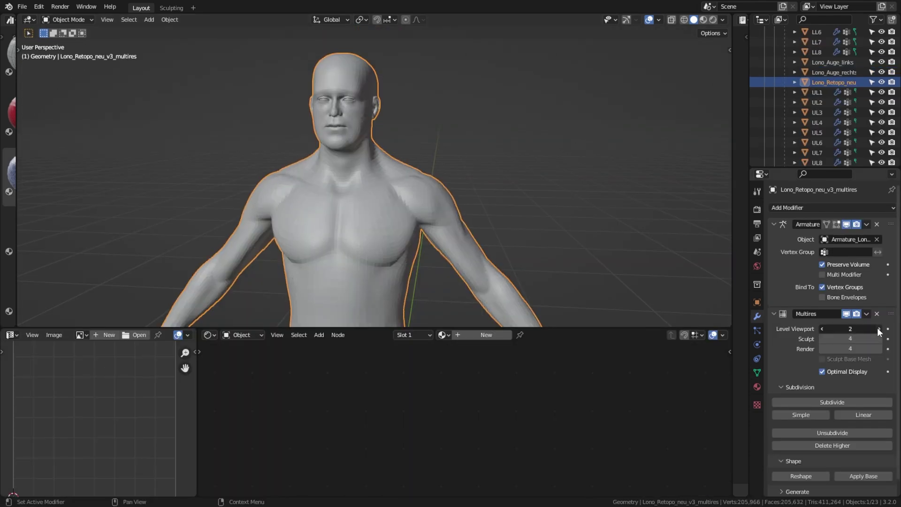
{"action": "left_click", "coordinate": [879, 330]}
{"action": "left_click", "coordinate": [821, 328]}
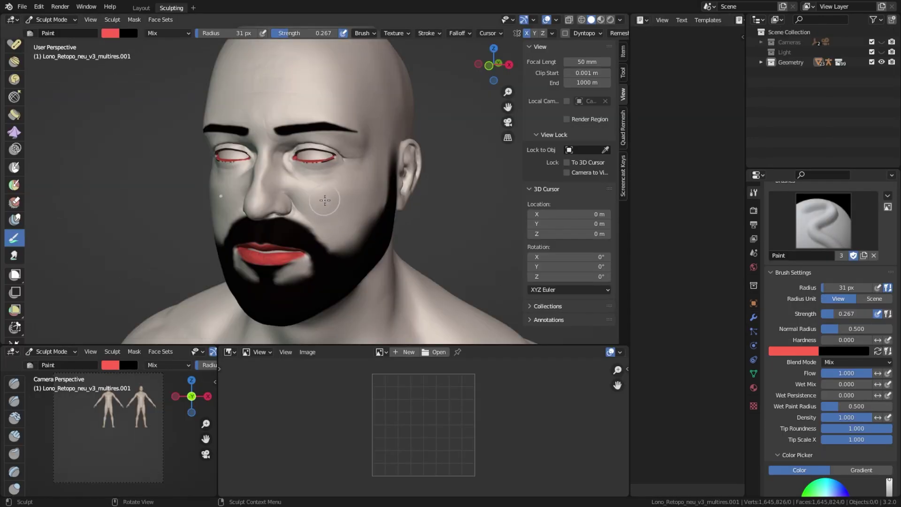
Paint red blush on the cheeks and inspect the baked texture tiles on both figures
{"action": "mouse_move", "coordinate": [325, 202]}
{"action": "left_mouse_down"}
{"action": "mouse_move", "coordinate": [331, 191]}
{"action": "mouse_move", "coordinate": [361, 191]}
{"action": "left_mouse_up"}
{"action": "scroll", "coordinate": [366, 193], "scroll_direction": "down", "scroll_amount": 4}
{"action": "middle_click_drag", "start_coordinate": [366, 192], "coordinate": [402, 199]}
{"action": "scroll", "coordinate": [370, 188], "scroll_direction": "up", "scroll_amount": 4}
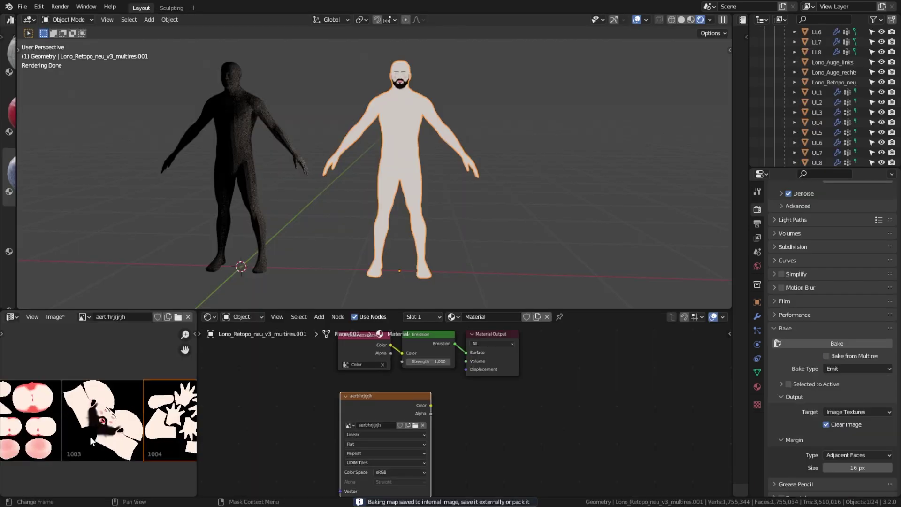
{"action": "middle_click_drag", "start_coordinate": [141, 434], "coordinate": [90, 423]}
{"action": "scroll", "coordinate": [89, 423], "scroll_direction": "up", "scroll_amount": 4}
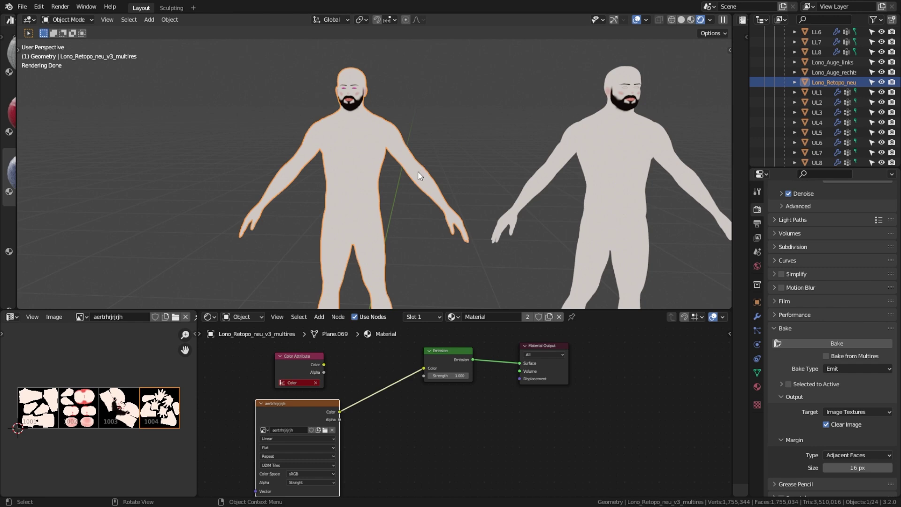
{"action": "scroll", "coordinate": [473, 153], "scroll_direction": "down", "scroll_amount": 3}
{"action": "middle_click_drag", "start_coordinate": [448, 156], "coordinate": [424, 173]}
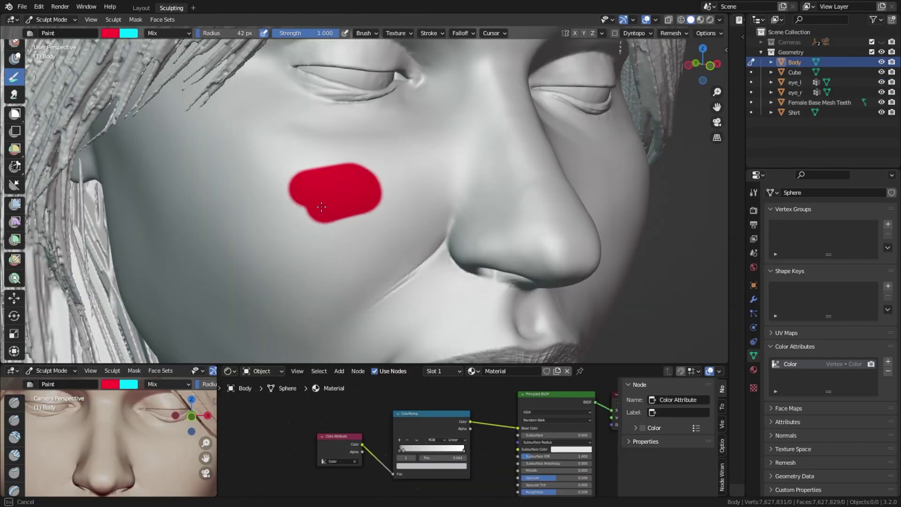
{"action": "mouse_move", "coordinate": [348, 206]}
{"action": "left_mouse_down"}
{"action": "mouse_move", "coordinate": [378, 235]}
{"action": "mouse_move", "coordinate": [364, 211]}
{"action": "left_mouse_up"}
Add a second colour attribute, Color.001, and paint a cyan patch on it
{"action": "mouse_move", "coordinate": [261, 176]}
{"action": "left_mouse_down", "text": "ctrl"}
{"action": "mouse_move", "coordinate": [301, 186]}
{"action": "mouse_move", "coordinate": [290, 205]}
{"action": "mouse_move", "coordinate": [316, 221]}
{"action": "mouse_move", "coordinate": [324, 245]}
{"action": "left_mouse_up", "text": "ctrl"}
{"action": "key", "text": "ctrl+z"}
{"action": "left_click", "coordinate": [888, 361]}
{"action": "left_click", "coordinate": [775, 391]}
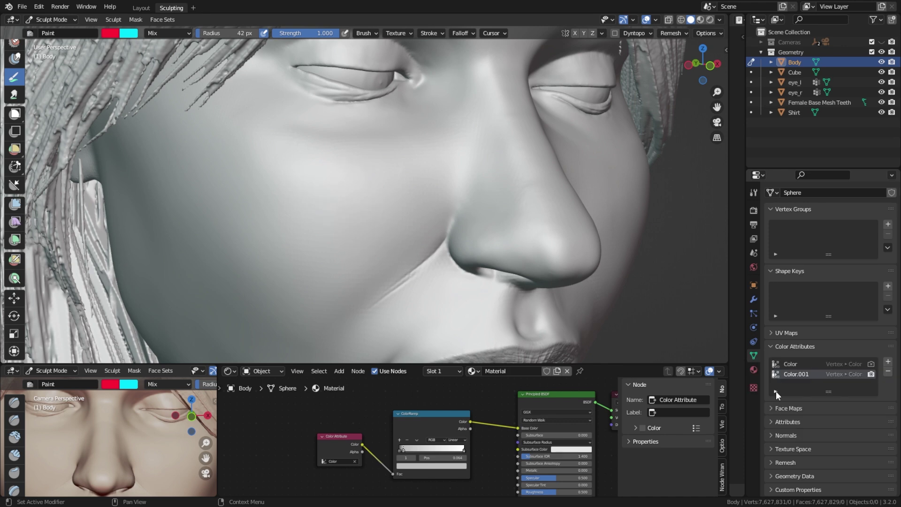
{"action": "left_click_drag", "start_coordinate": [295, 159], "coordinate": [326, 211], "text": "ctrl"}
Duplicate the Color Attribute node and blend both layers through a Mix node in Color mode
{"action": "scroll", "coordinate": [470, 446], "scroll_direction": "up", "scroll_amount": 2}
{"action": "key", "text": "shift+d"}
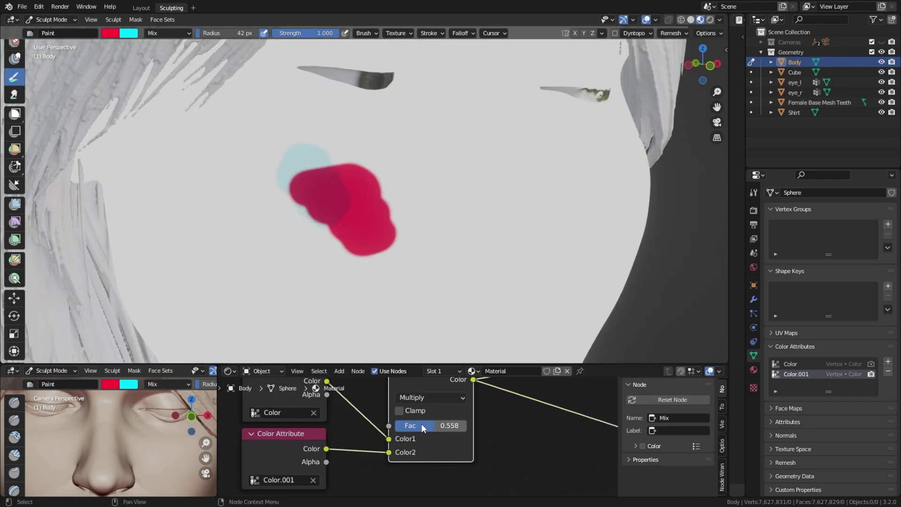
{"action": "mouse_move", "coordinate": [421, 423]}
{"action": "left_mouse_down"}
{"action": "mouse_move", "coordinate": [469, 424]}
{"action": "mouse_move", "coordinate": [446, 425]}
{"action": "left_mouse_up"}
{"action": "left_click", "coordinate": [425, 397]}
{"action": "left_click", "coordinate": [415, 140]}
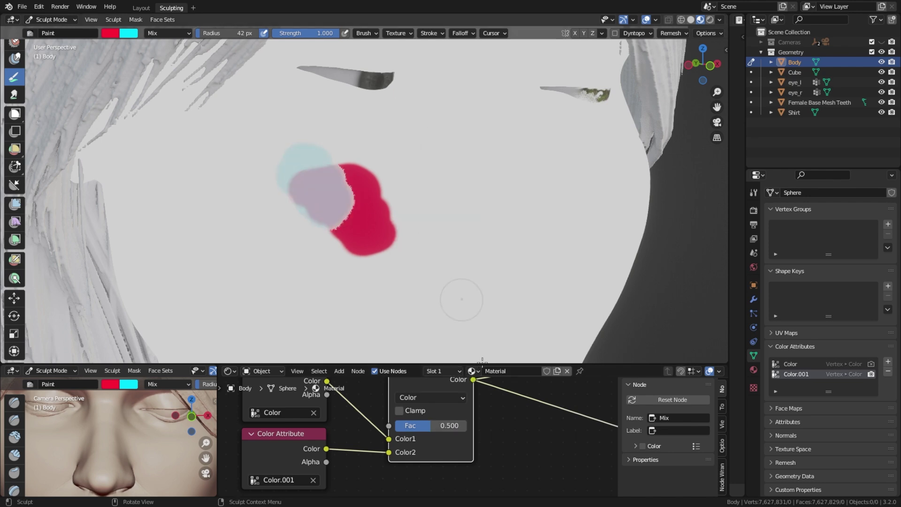